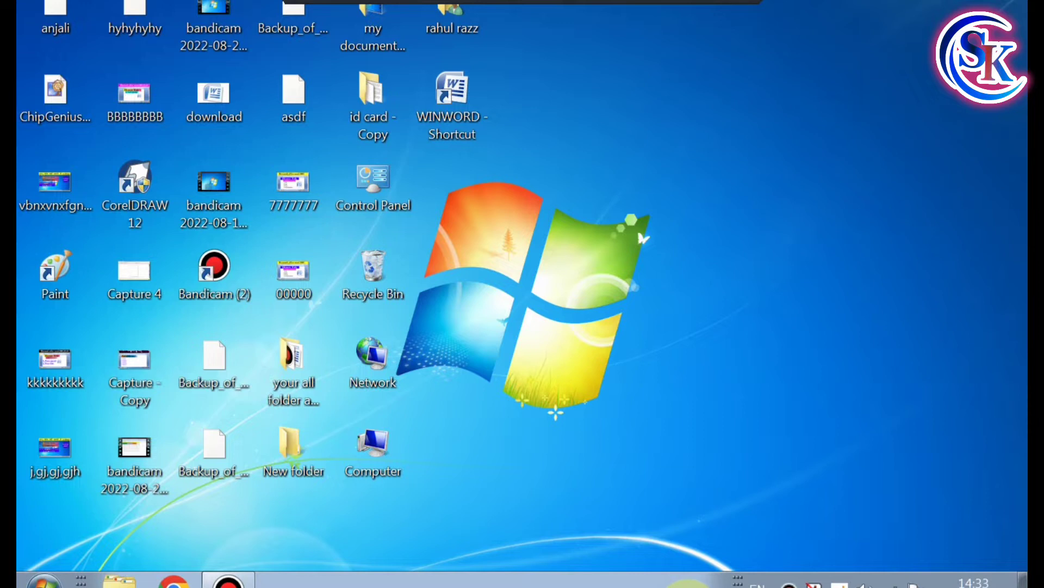
- Launch Word 2007 from the desktop WINWORD shortcut to get a blank document
click(44, 579)
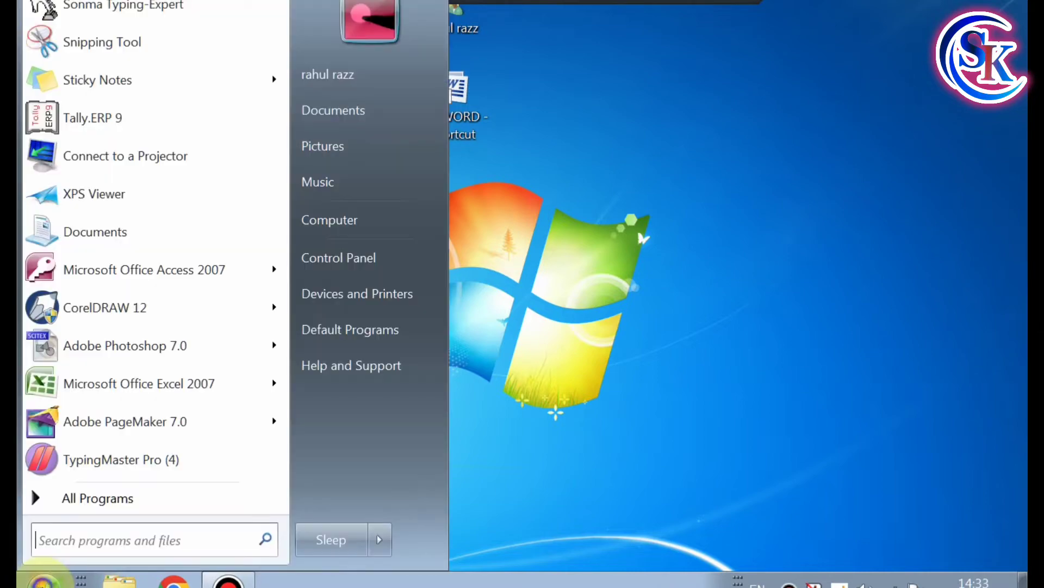
click(699, 239)
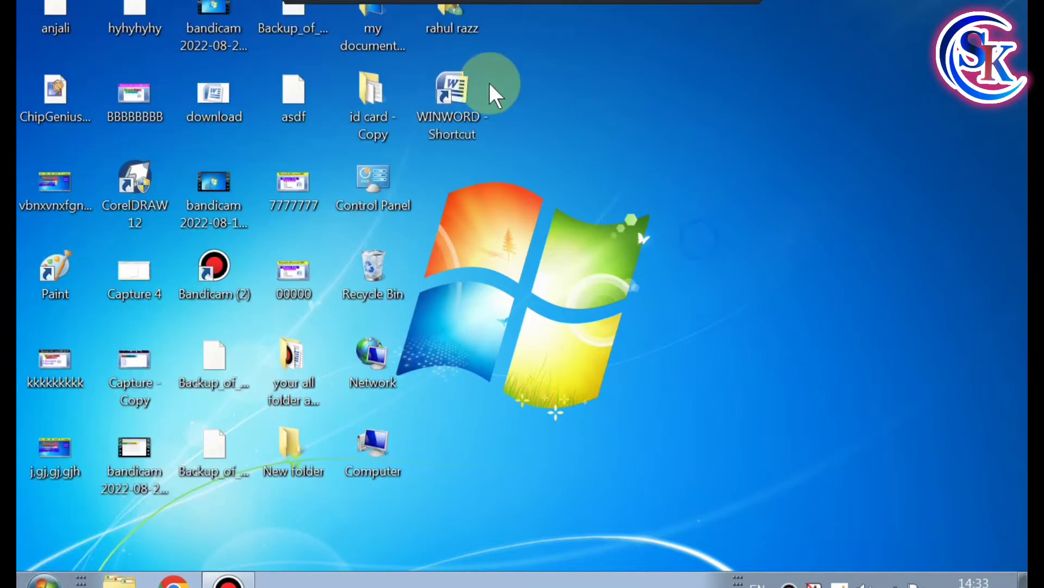
click(471, 106)
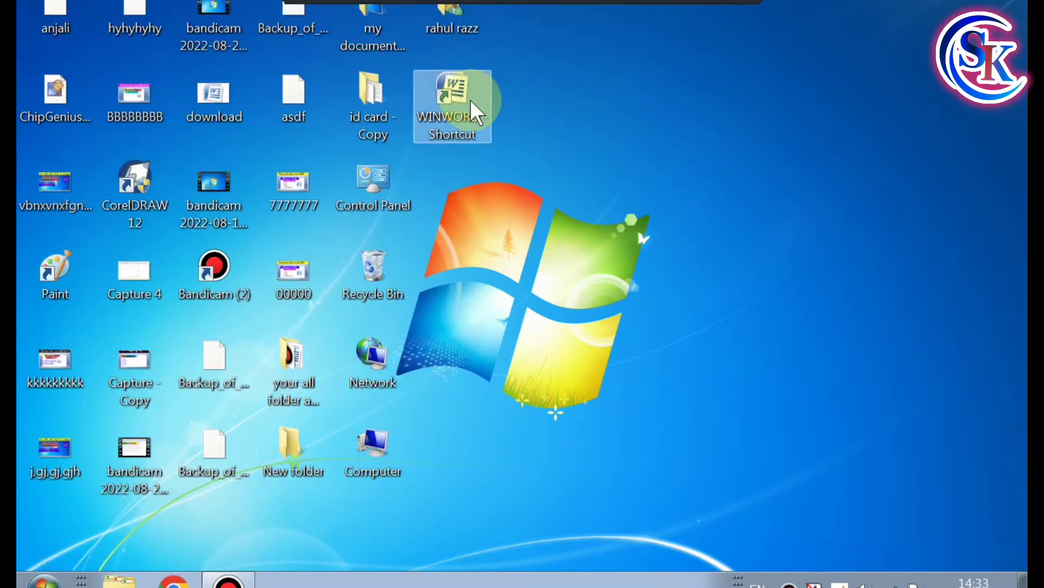
double_click(471, 106)
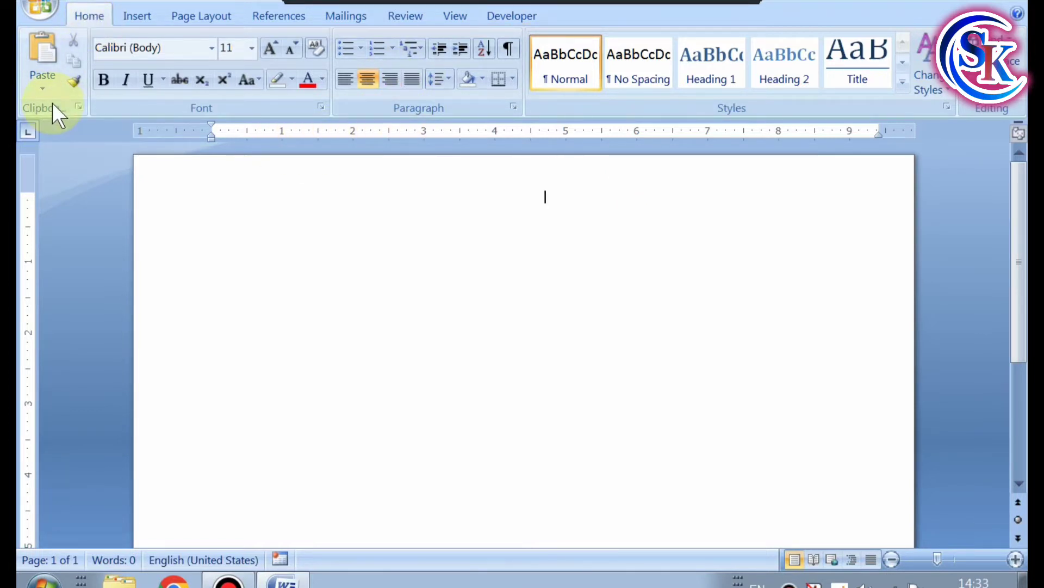
click(702, 6)
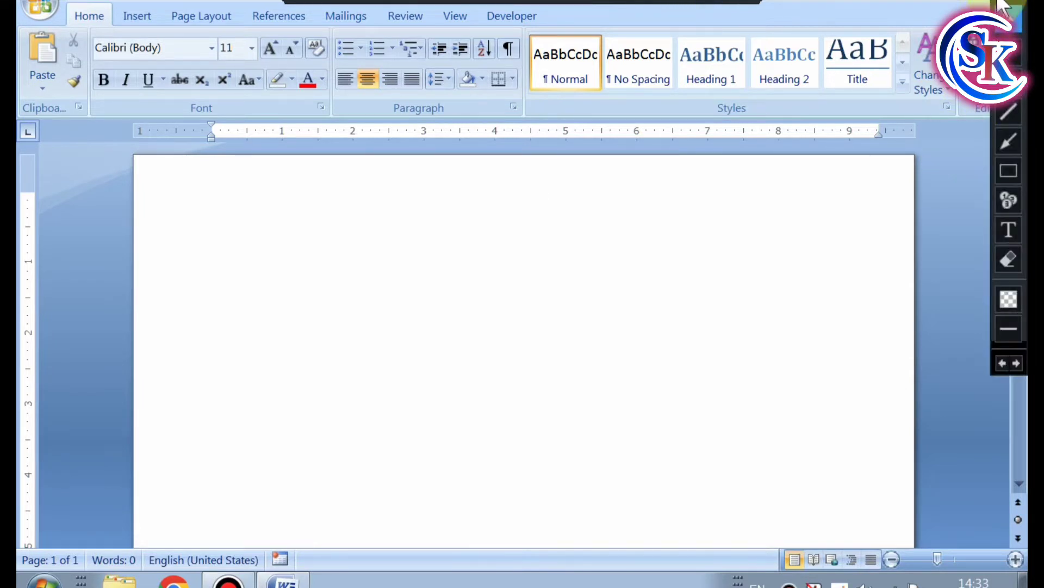
click(974, 231)
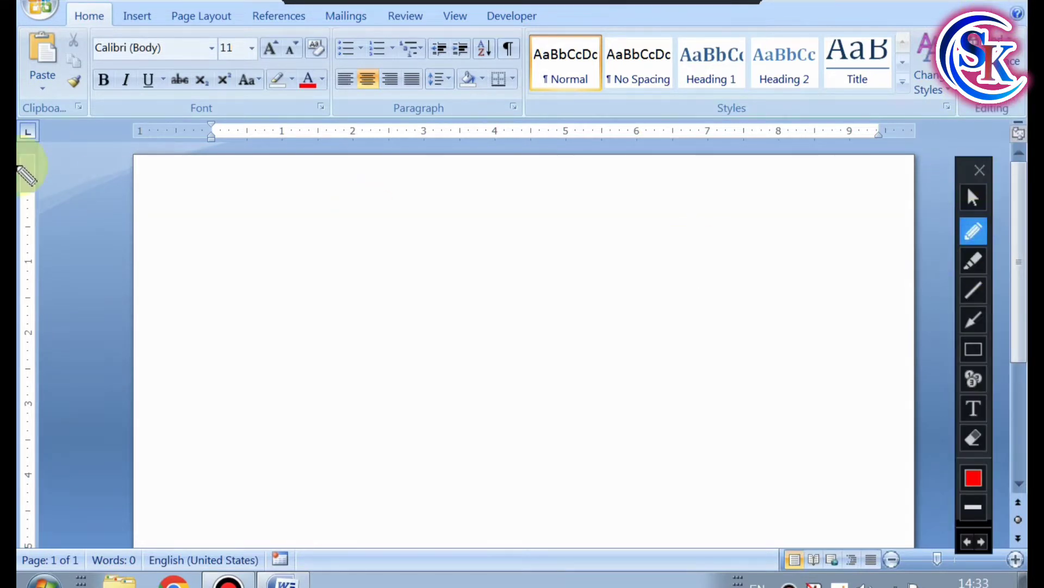
drag(66, 21, 103, 21)
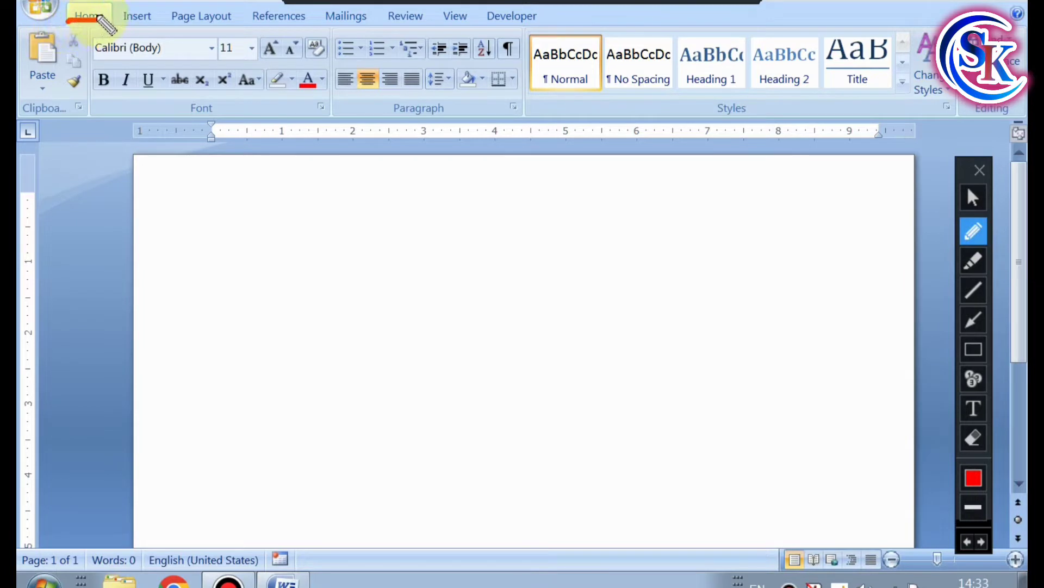
drag(42, 118, 96, 93)
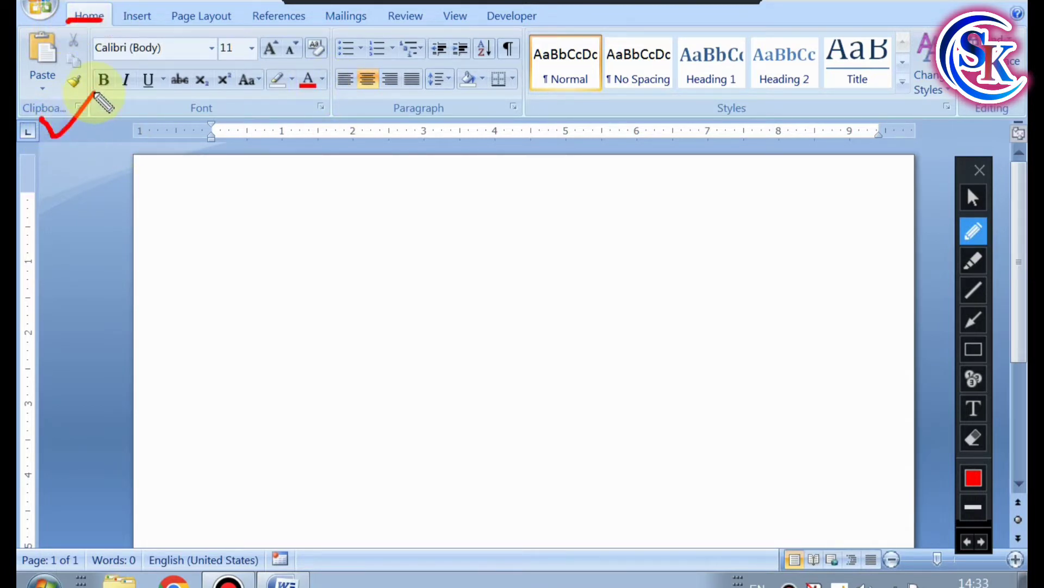
drag(191, 116, 231, 106)
drag(405, 111, 447, 95)
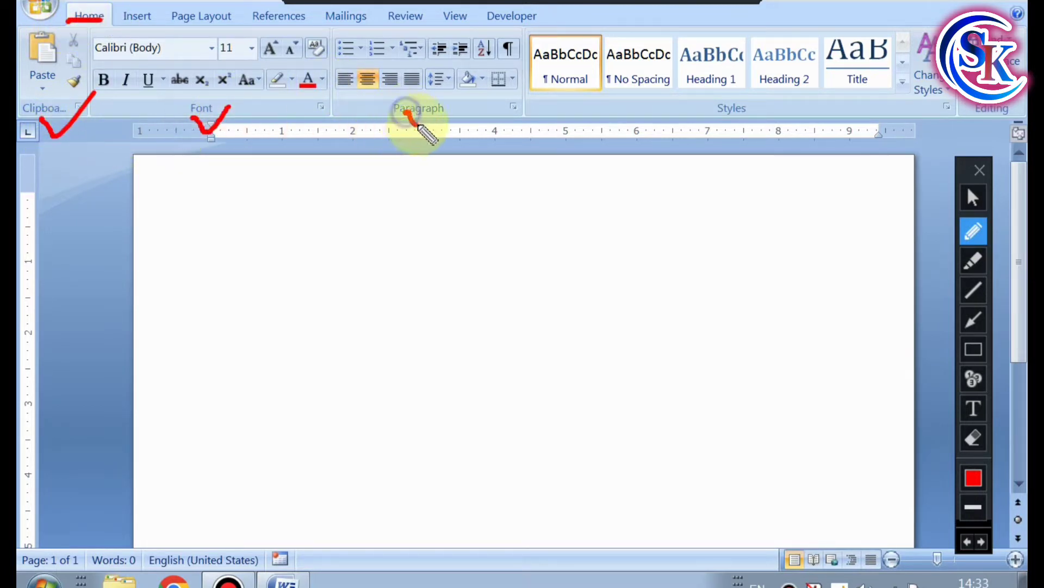
drag(714, 112, 777, 74)
drag(1000, 107, 1022, 95)
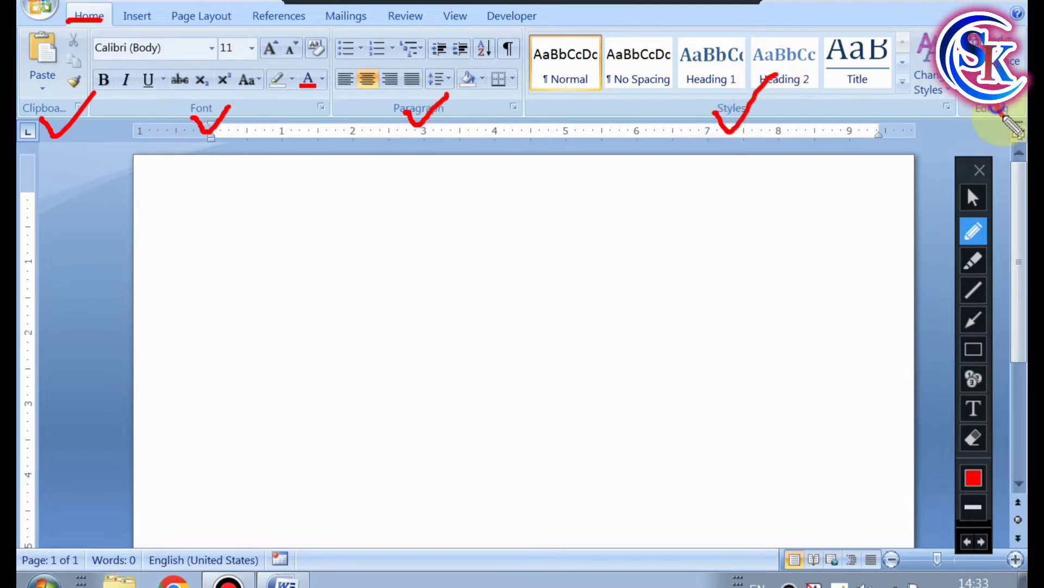
mouse_move(24, 3)
mouse_down()
mouse_move(20, 166)
mouse_move(90, 157)
mouse_move(97, 22)
mouse_move(25, 21)
mouse_up()
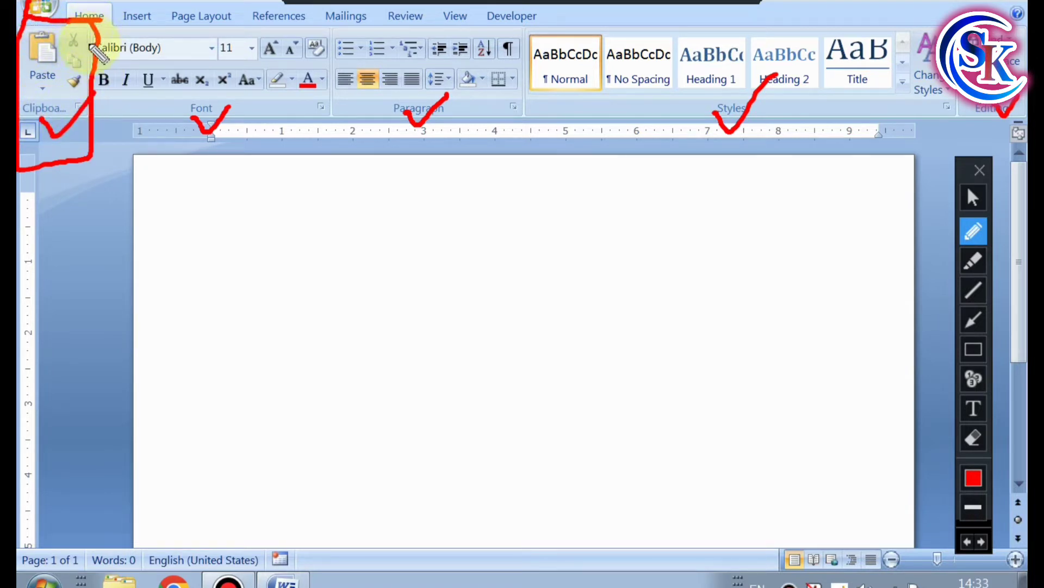
mouse_move(84, 33)
mouse_down()
mouse_move(101, 120)
mouse_move(262, 132)
mouse_move(335, 106)
mouse_move(329, 47)
mouse_move(296, 23)
mouse_move(103, 22)
mouse_up()
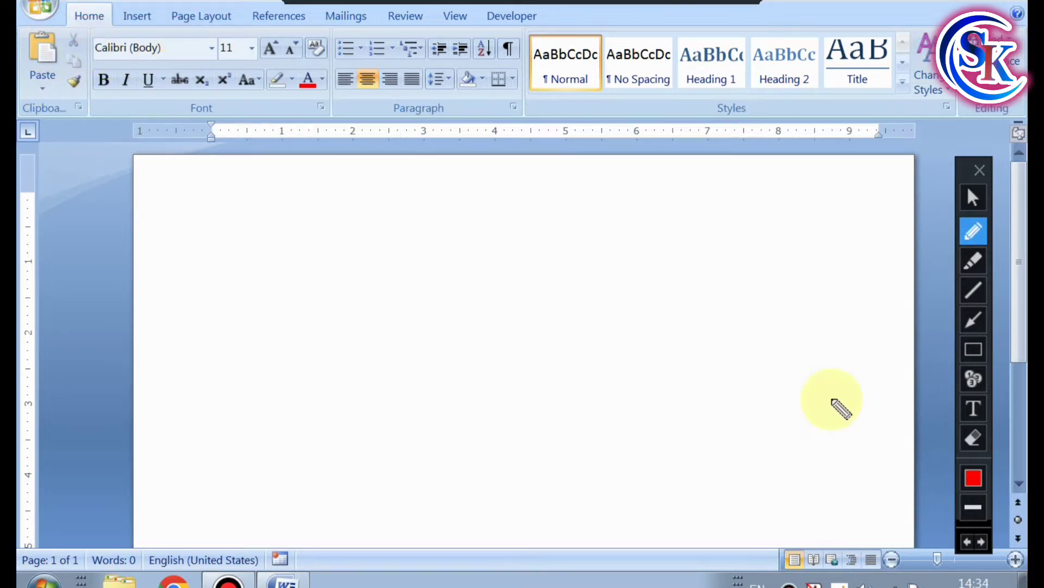
- Type the test text 'hsafdSHDBfSDsd', mark the Font group in red, then select that line
click(973, 198)
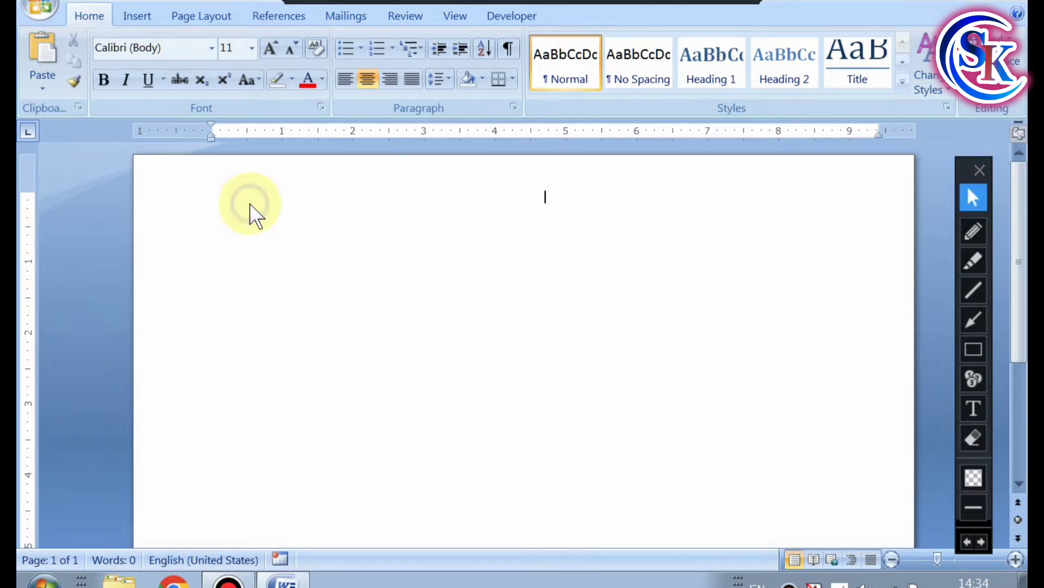
text(hsafdSHDBfSD)
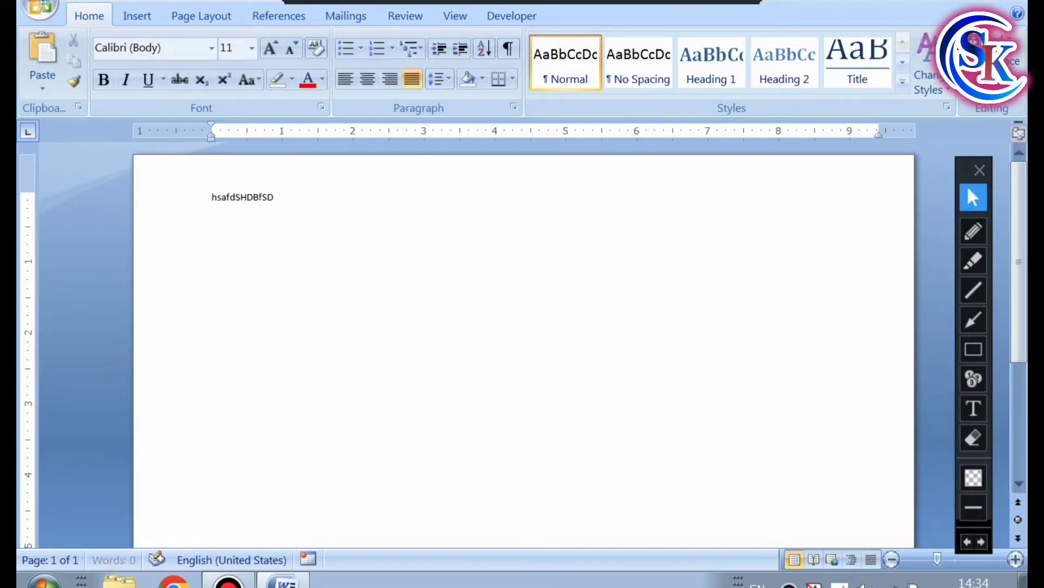
text(sd)
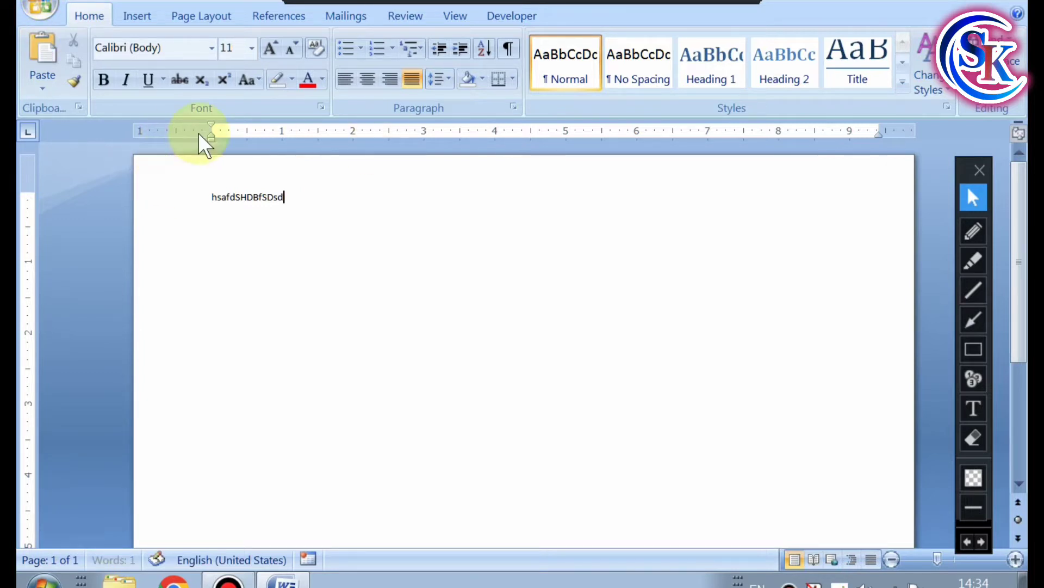
click(976, 236)
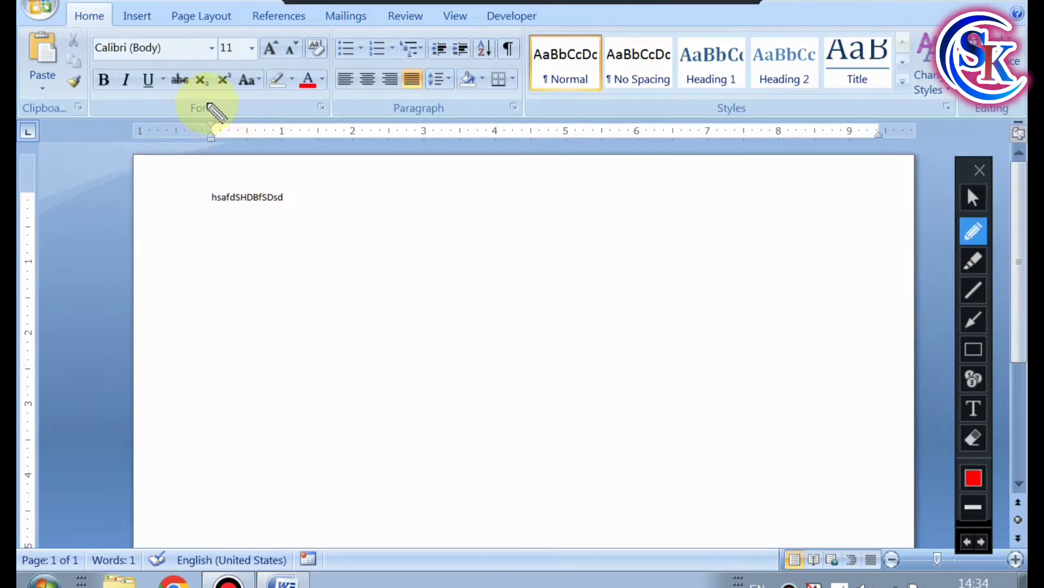
mouse_move(85, 19)
mouse_down()
mouse_move(83, 106)
mouse_move(333, 26)
mouse_move(86, 18)
mouse_up()
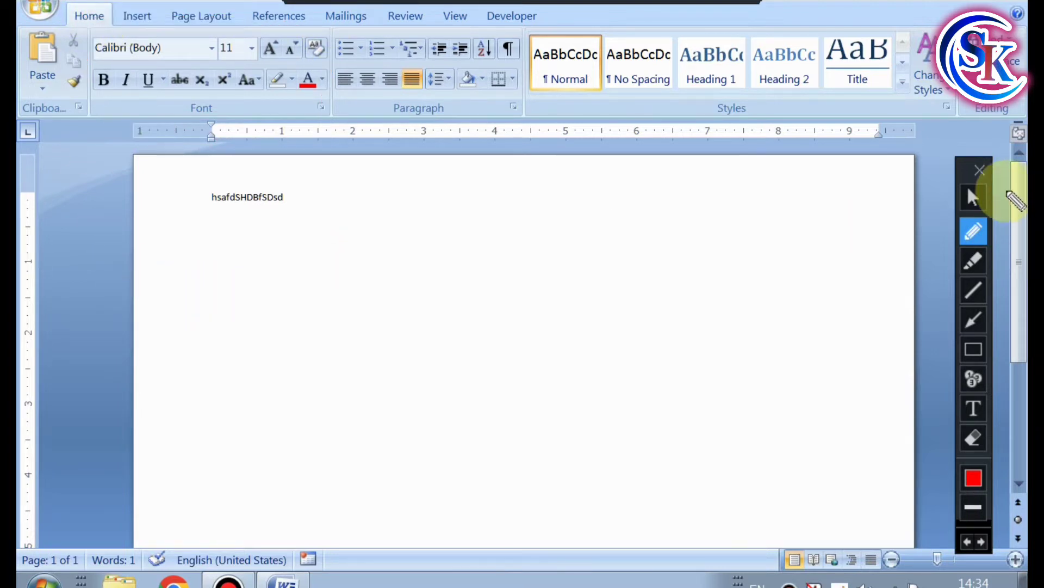
click(973, 196)
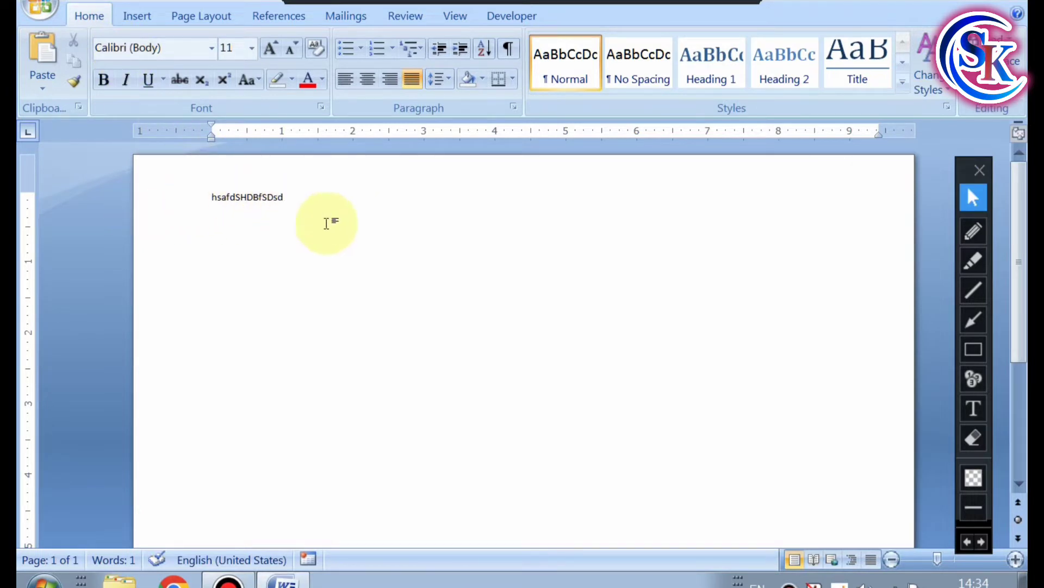
drag(325, 199, 58, 248)
- Replace the test line with =rand() sample paragraphs and grow them to 16 pt
key(Delete)
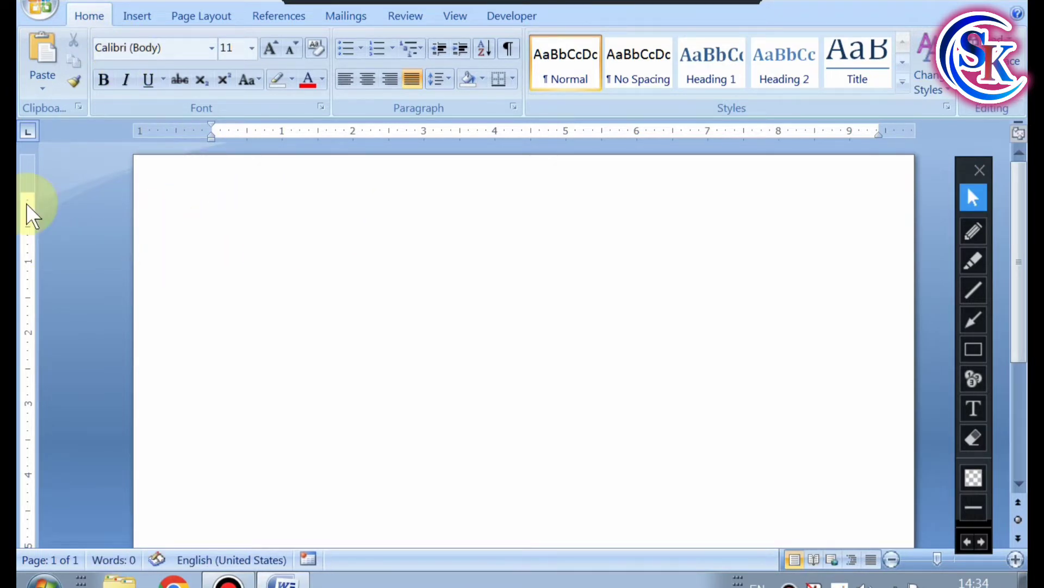
text(=rand)
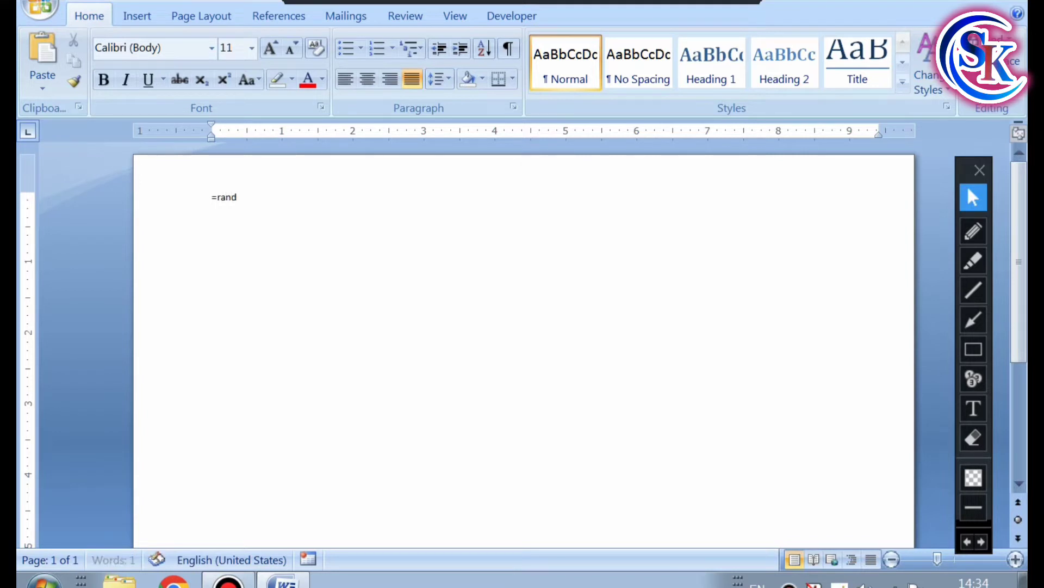
text(())
key(Return)
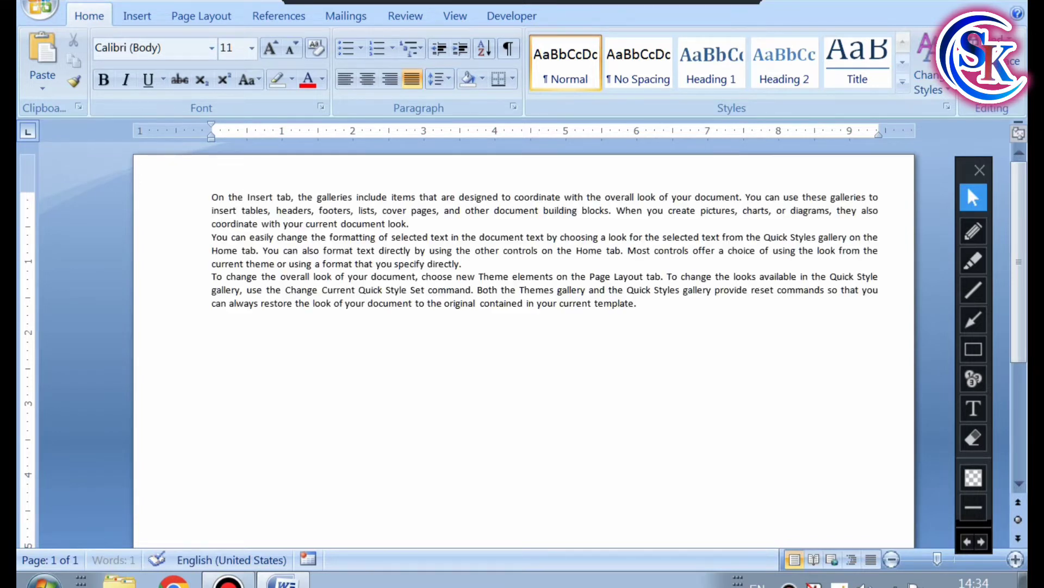
drag(206, 209, 326, 305)
click(280, 207)
drag(198, 186, 361, 329)
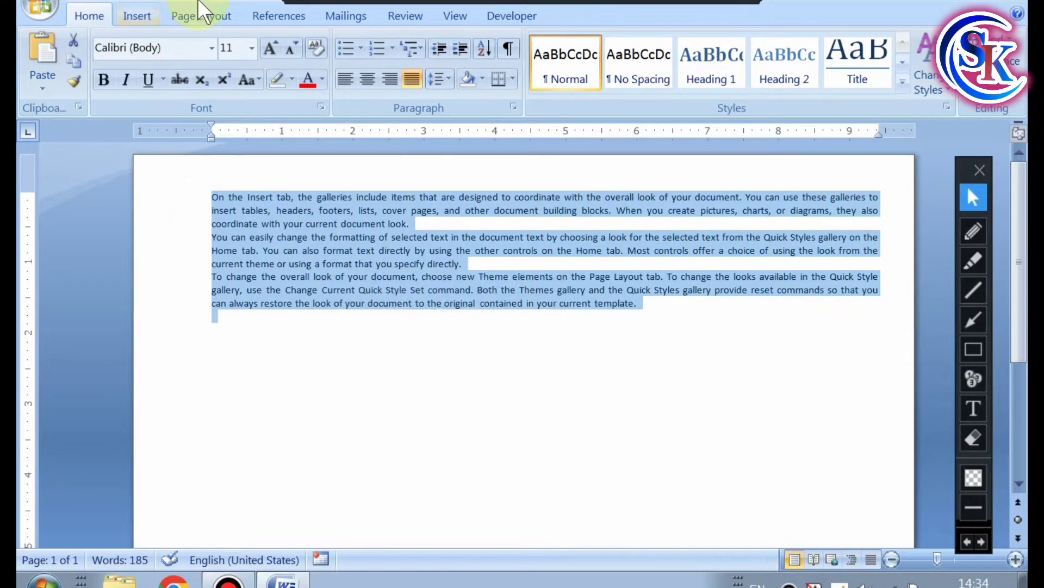
click(275, 46)
click(275, 47)
click(275, 47)
click(302, 466)
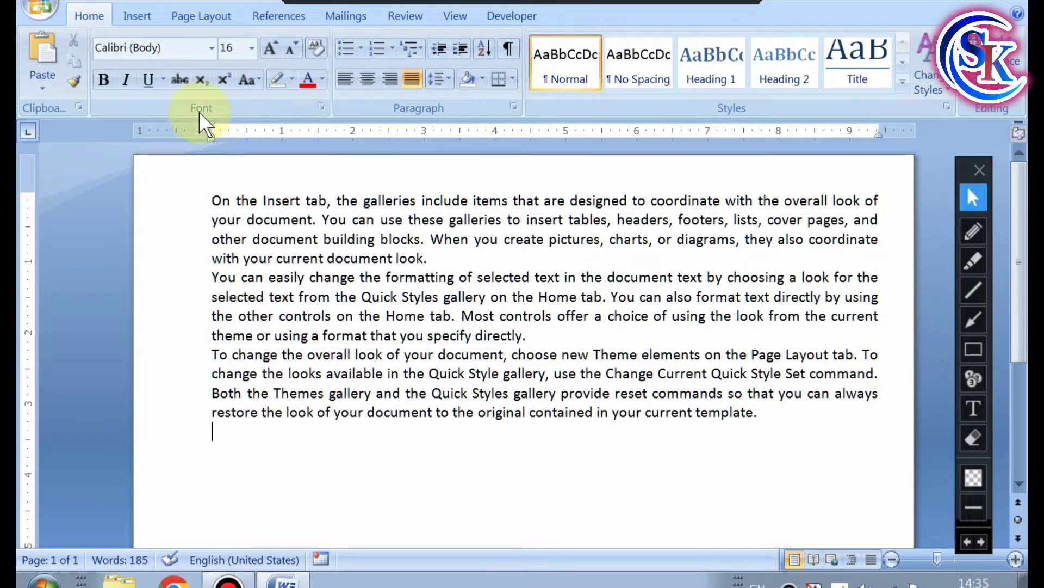
- Mark the font name box in red, then clear the annotation
click(974, 230)
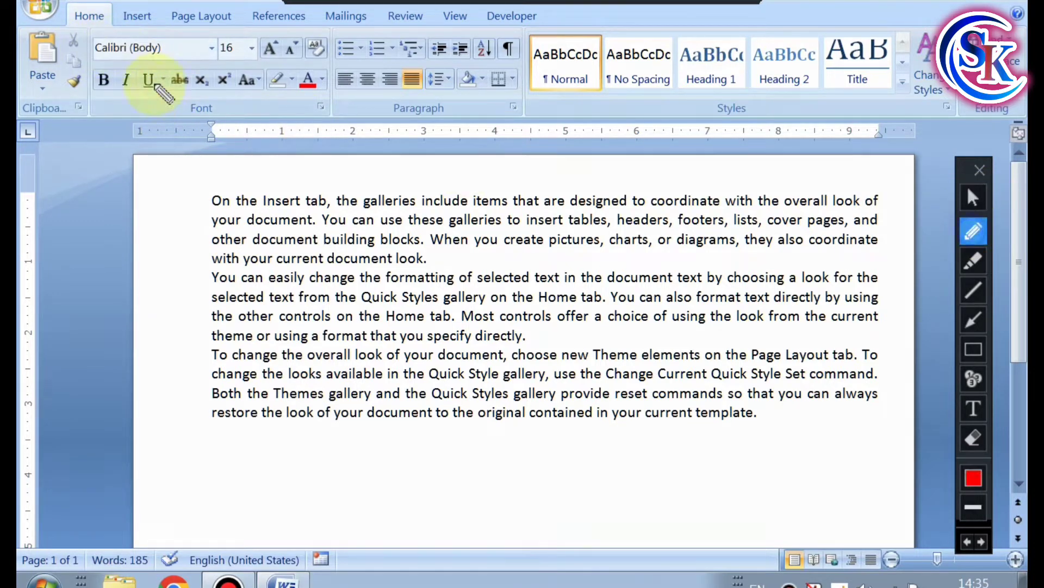
mouse_move(84, 27)
mouse_down()
mouse_move(221, 81)
mouse_move(214, 36)
mouse_move(80, 25)
mouse_up()
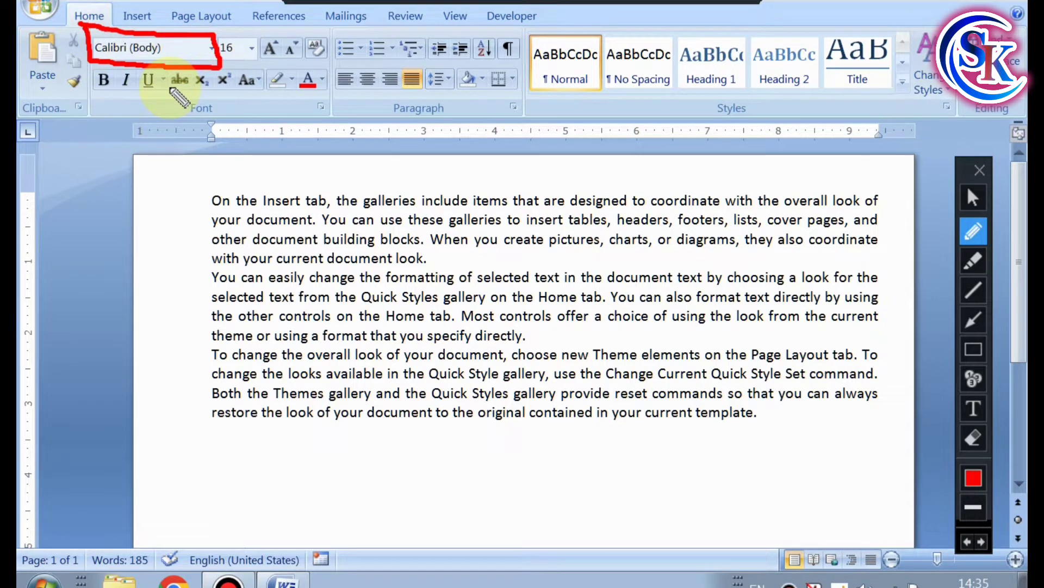
click(974, 196)
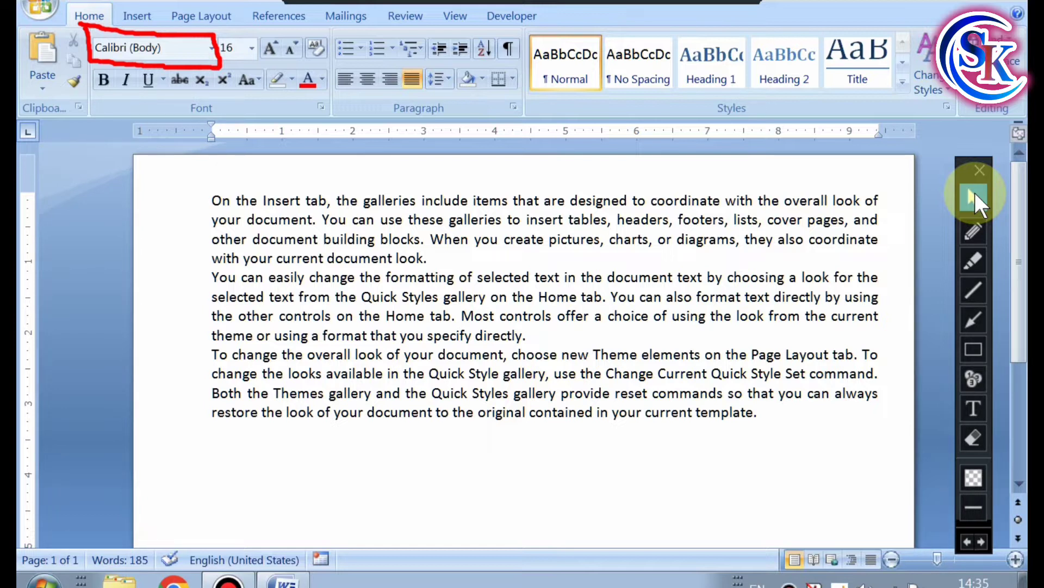
click(975, 192)
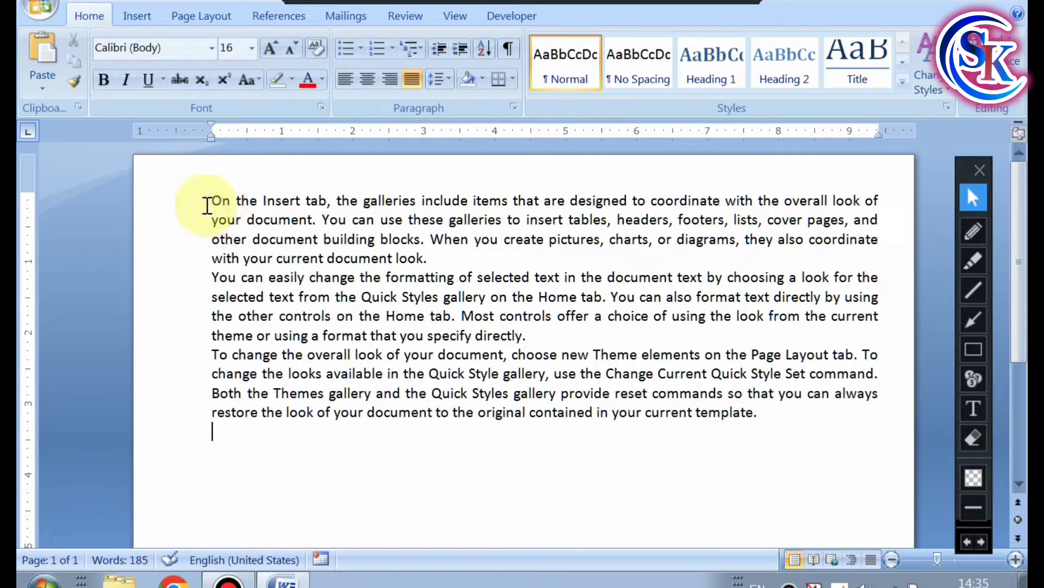
- Set the sample paragraphs to Algerian, then delete the second and third paragraphs
drag(212, 201, 758, 415)
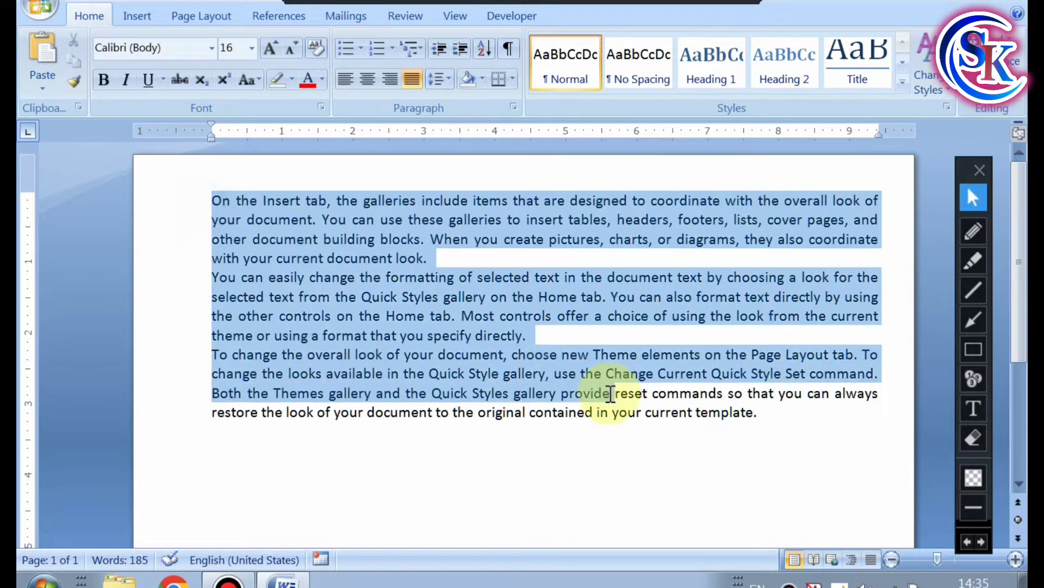
click(212, 49)
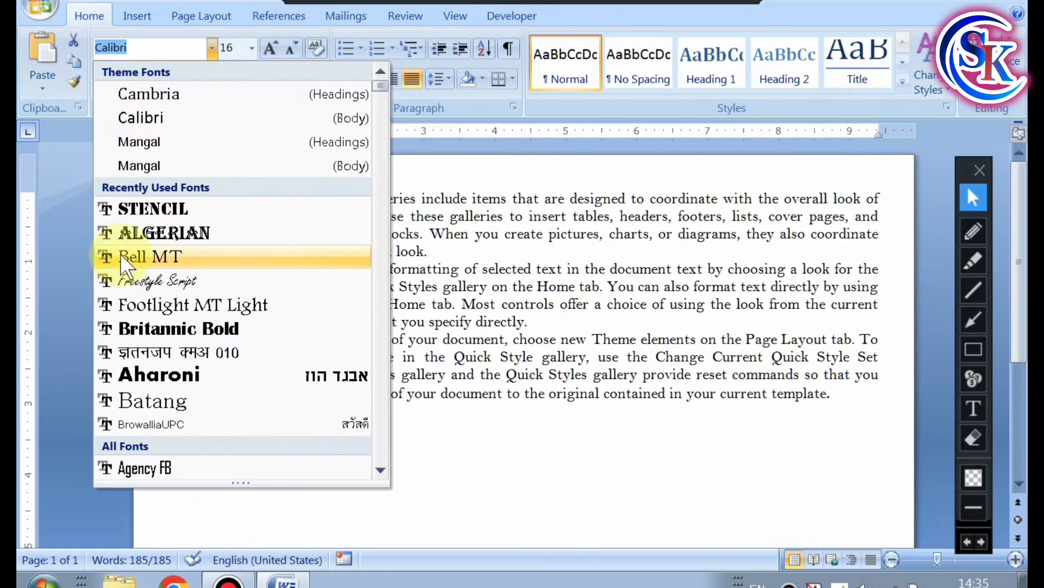
click(198, 232)
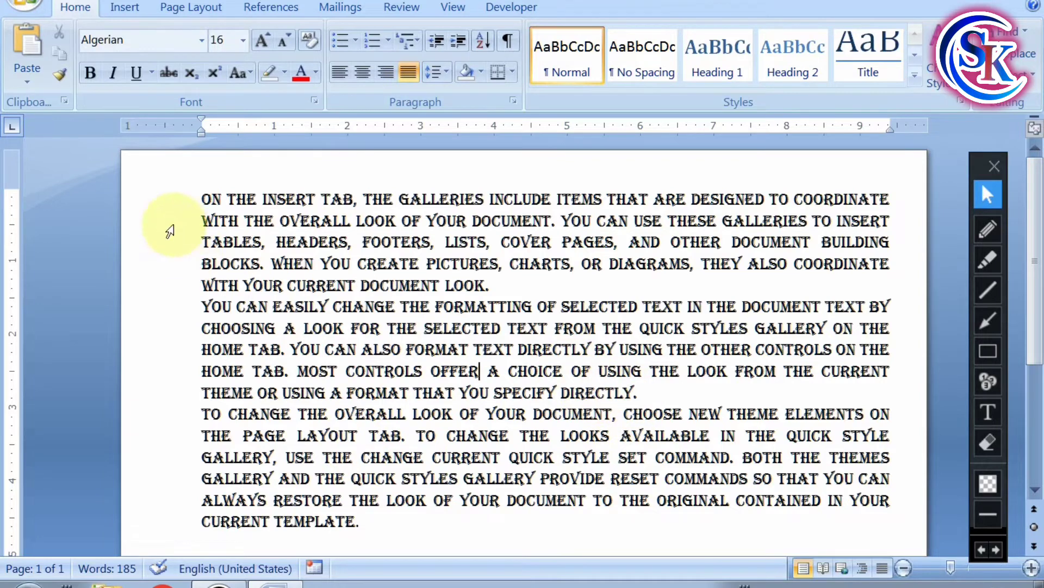
drag(195, 306, 380, 531)
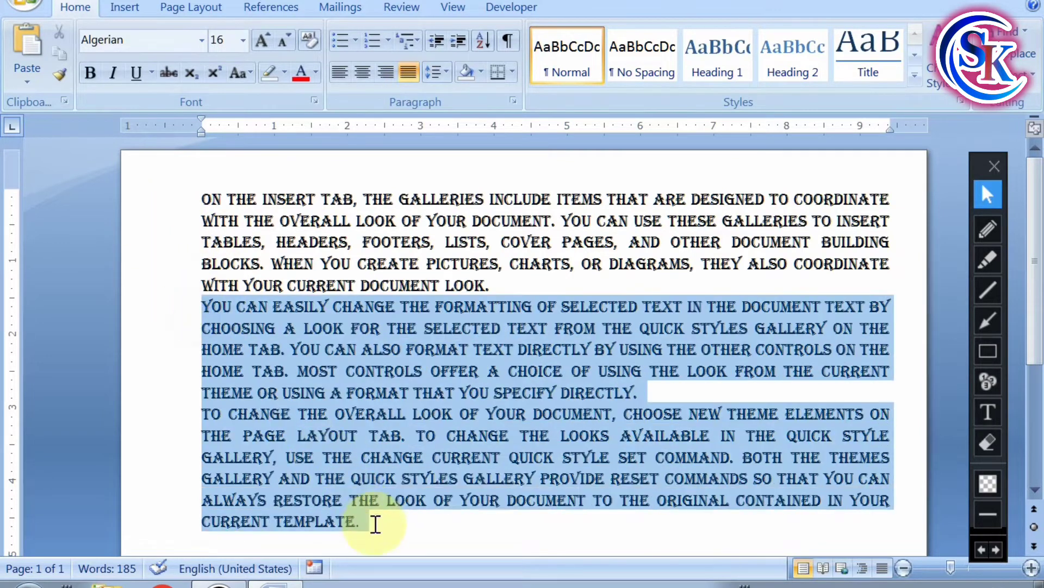
key(Delete)
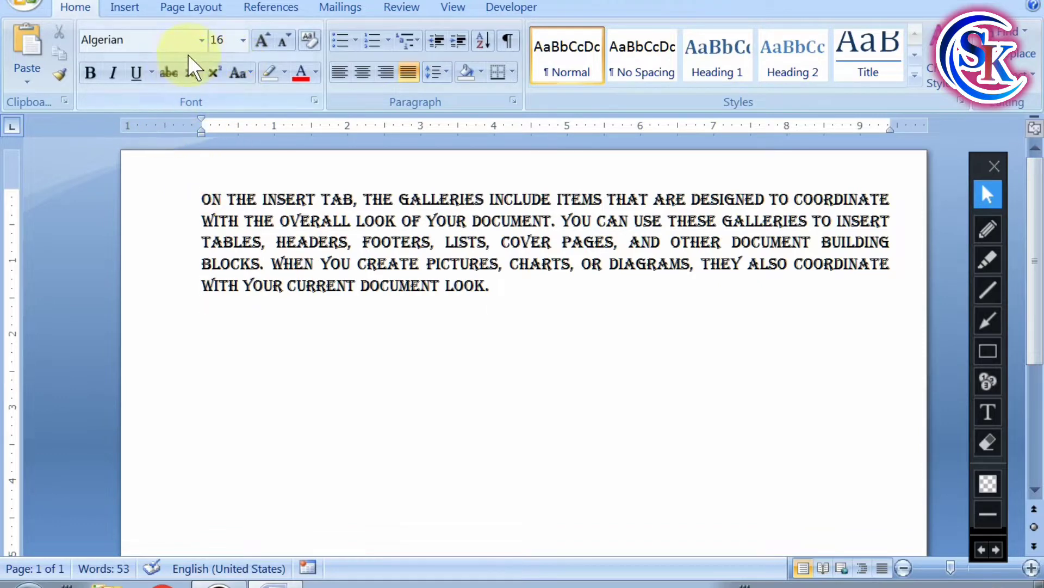
- Scroll the Font list down to the Kruti Dev fonts
click(201, 40)
scroll(164, 173, down, 5)
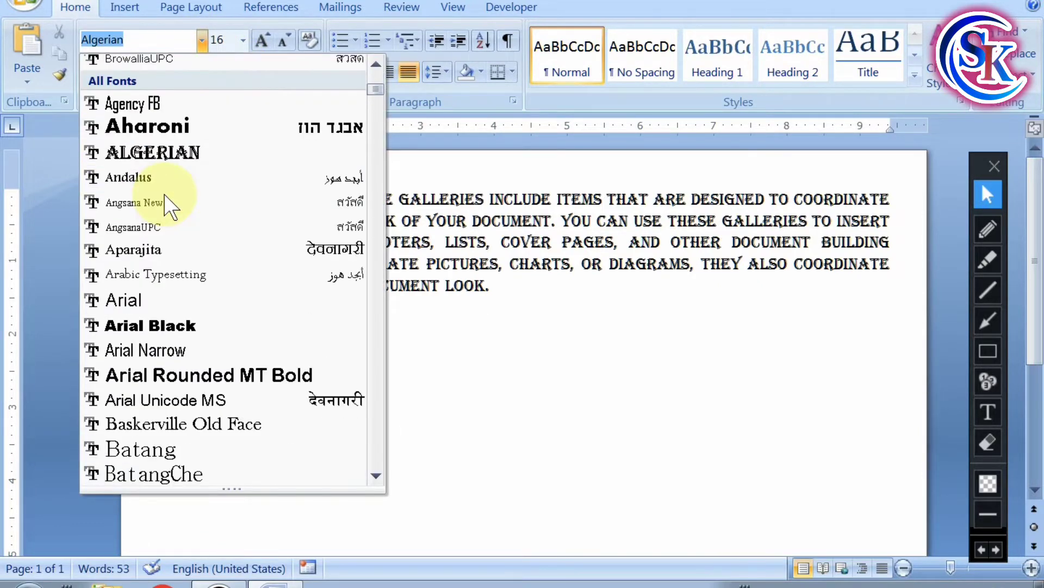
scroll(168, 205, down, 5)
mouse_move(373, 100)
mouse_down()
mouse_move(373, 264)
mouse_move(361, 280)
mouse_move(365, 146)
mouse_move(313, 239)
mouse_up()
scroll(162, 266, down, 10)
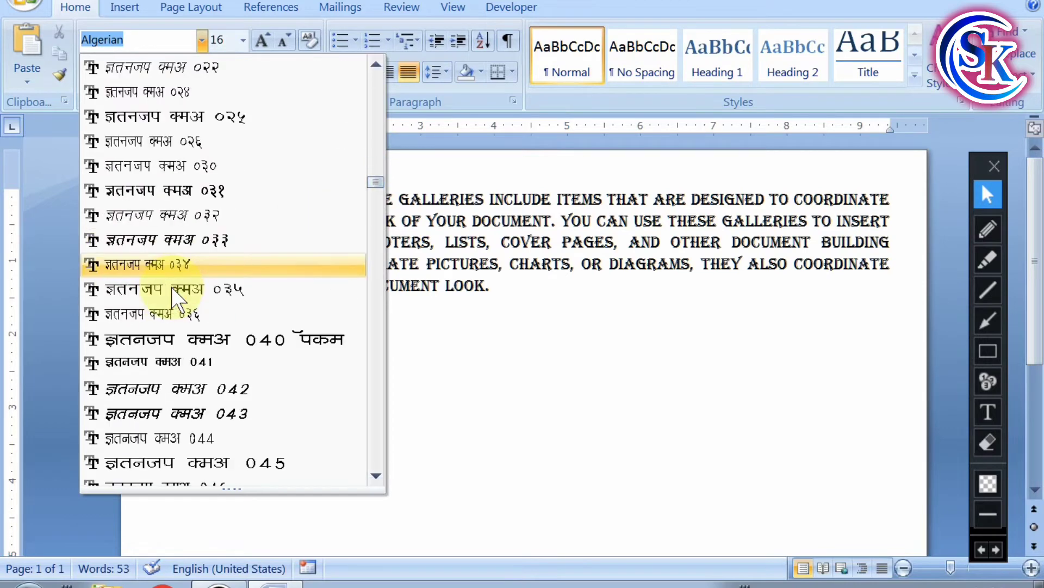
scroll(162, 265, down, 1)
scroll(162, 217, up, 5)
scroll(217, 147, up, 2)
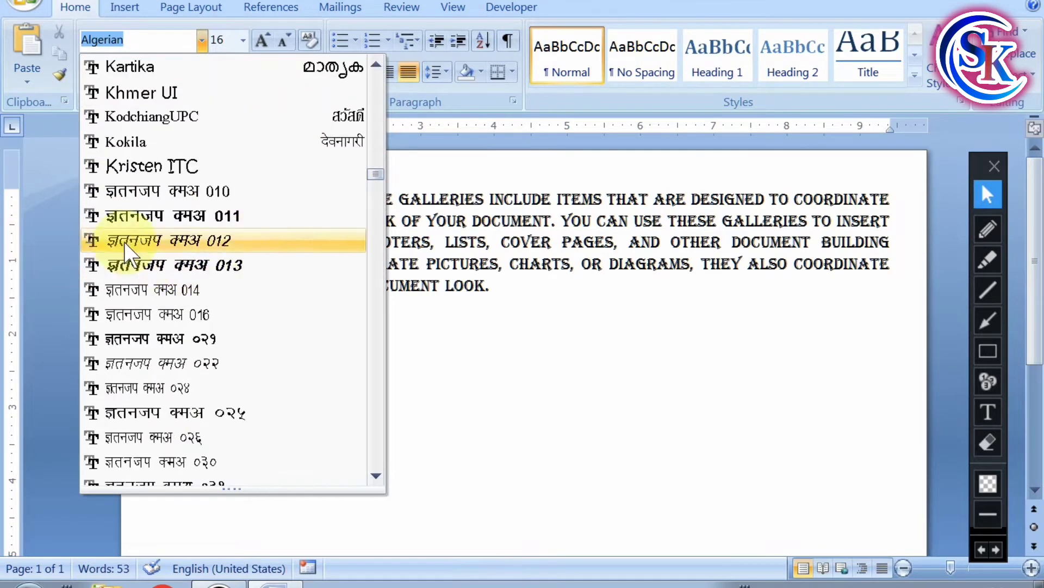
- Choose Kruti Dev 010, type some Devanagari test text, then delete it
click(230, 198)
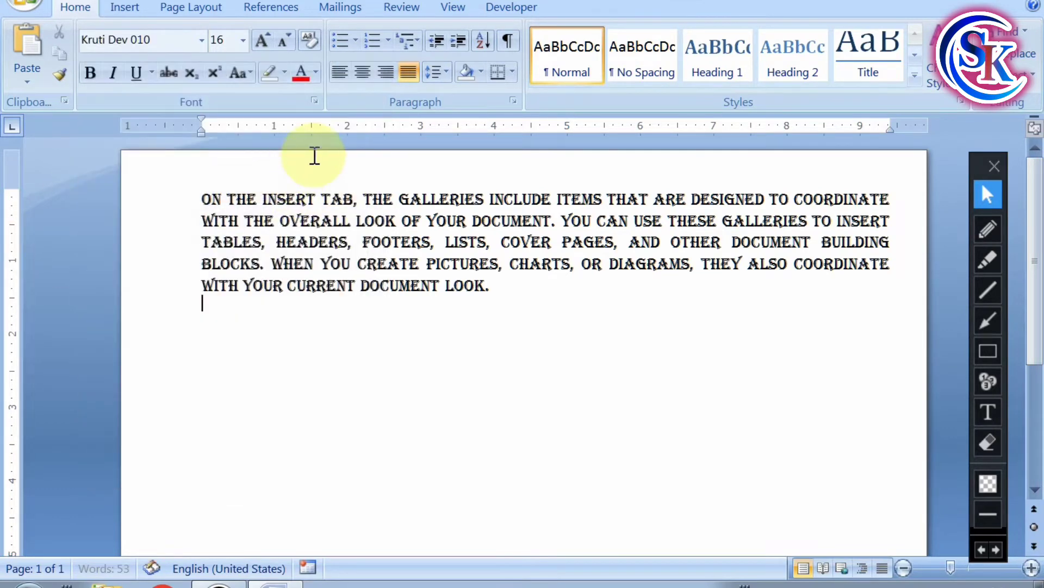
text(bxzbcXJZHBcjkxbcjhZXGJZHbc)
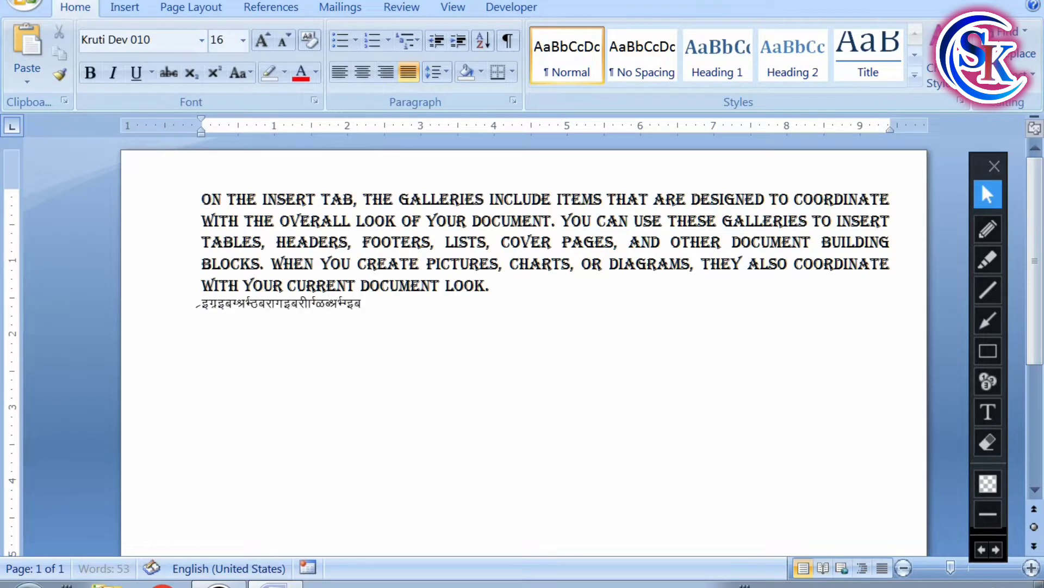
text( XJZH)
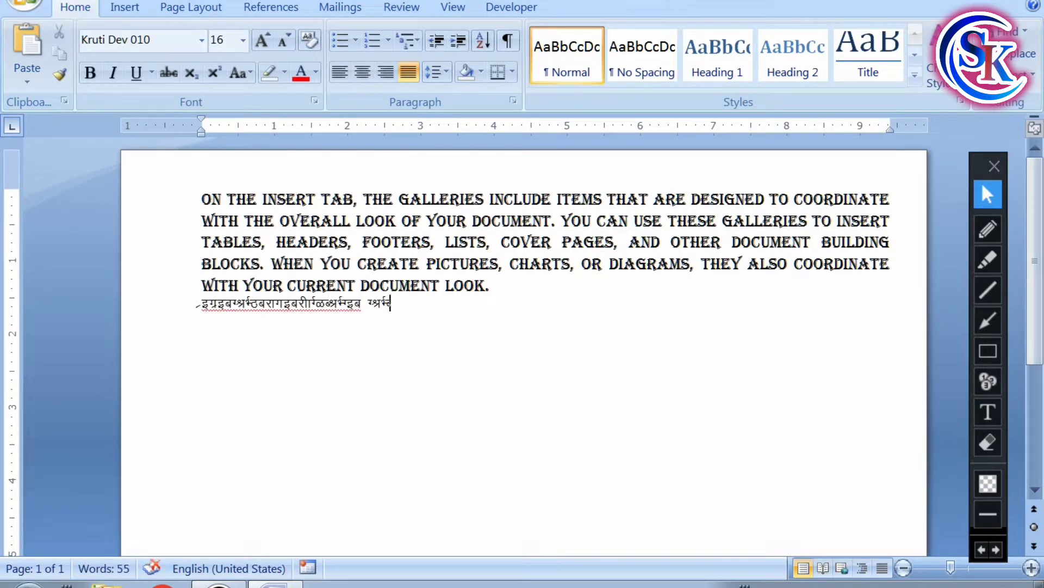
key(ctrl+BackSpace)
key(ctrl+BackSpace)
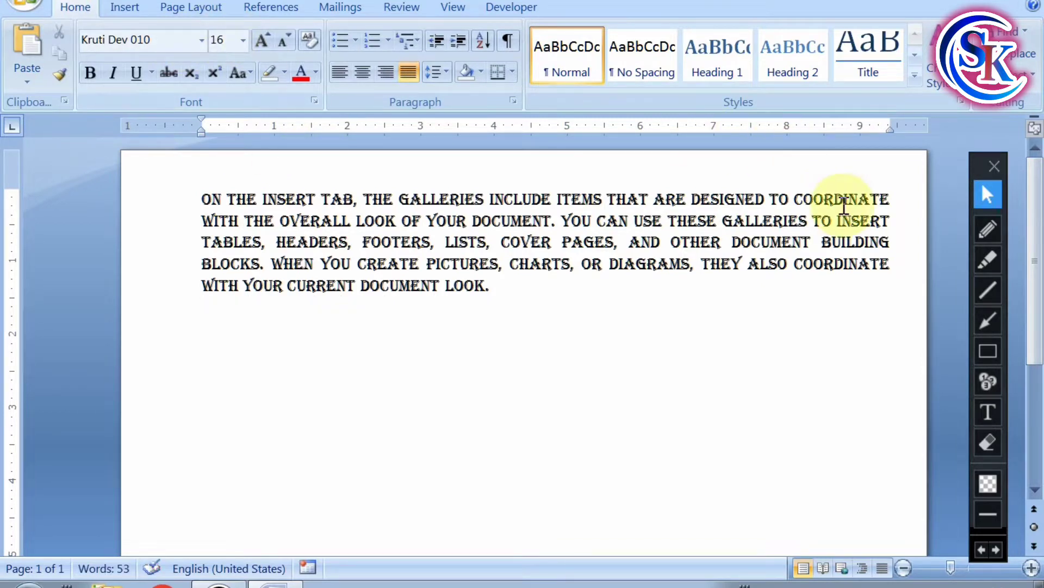
- Circle the 16 pt Font Size box in red and clear the ink
click(987, 231)
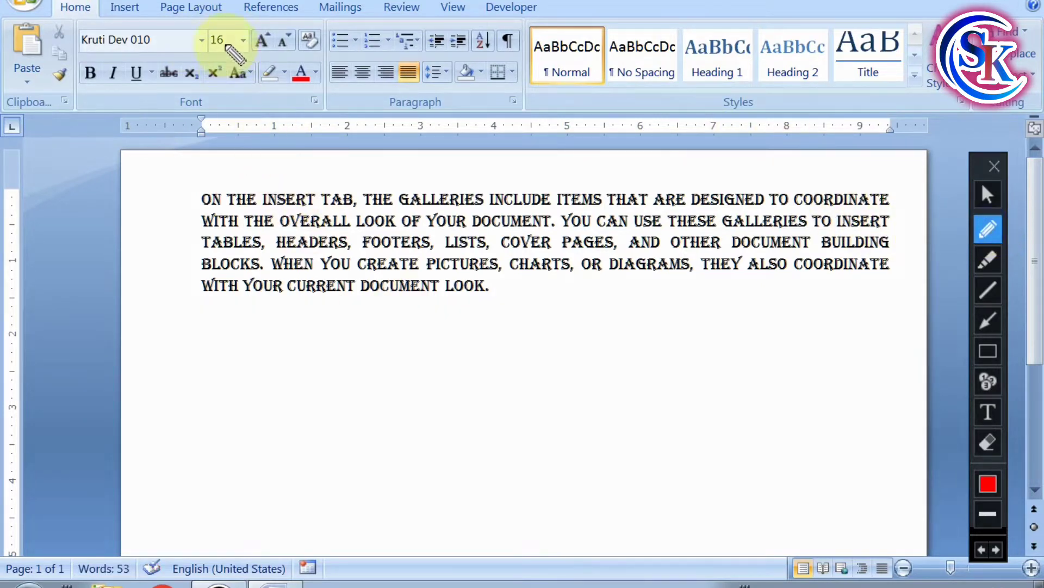
drag(203, 48, 210, 25)
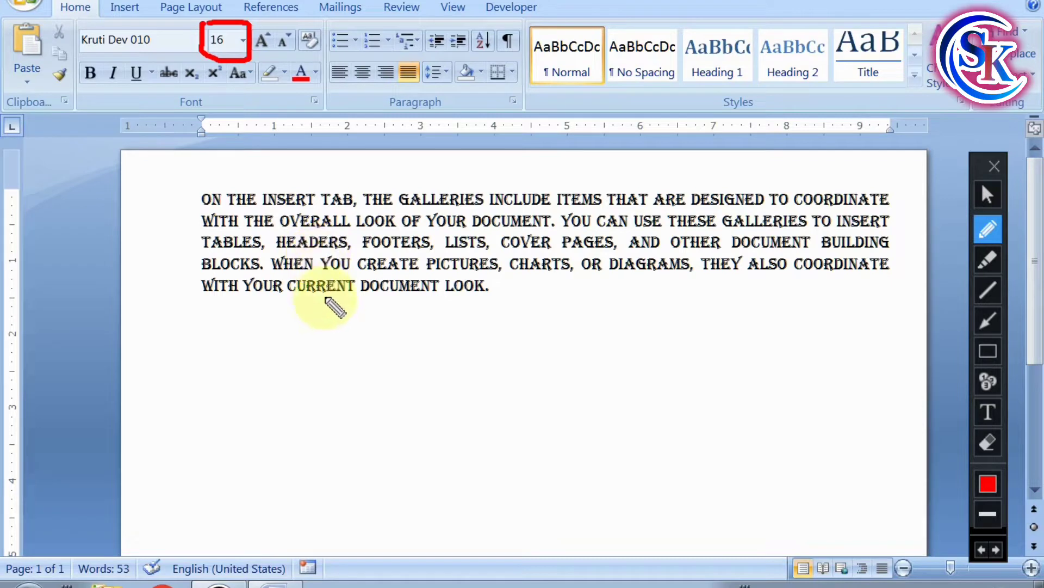
click(987, 194)
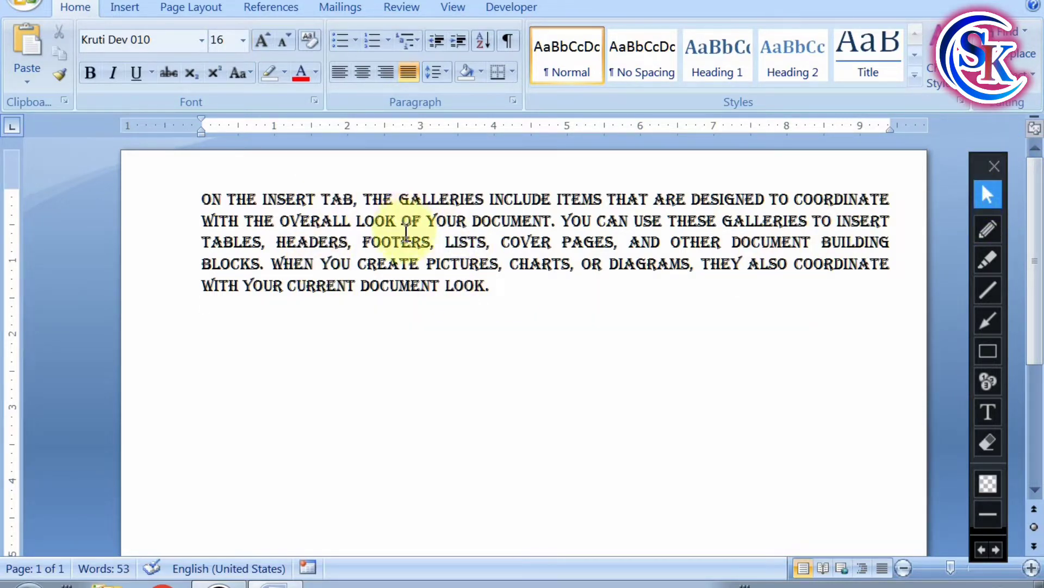
- Select the paragraph and size it to 8 pt, then 36 pt, finally 18 pt
click(51, 223)
drag(199, 198, 519, 302)
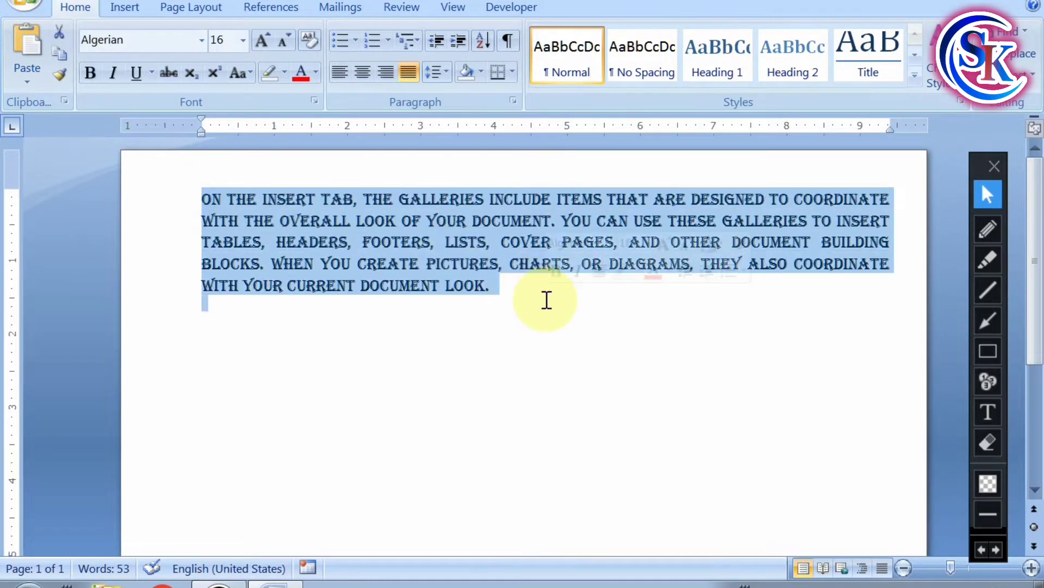
click(243, 42)
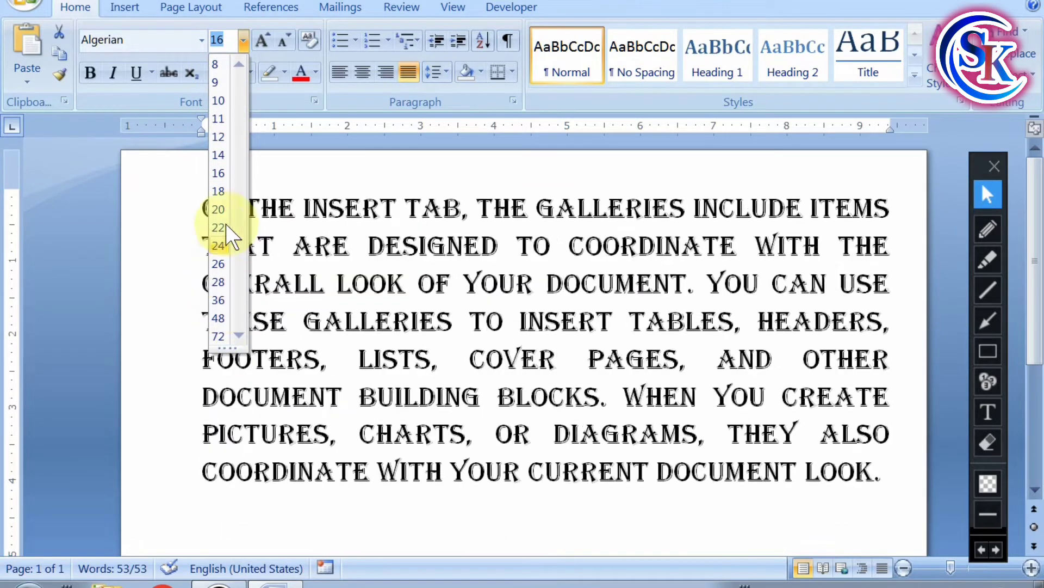
click(213, 66)
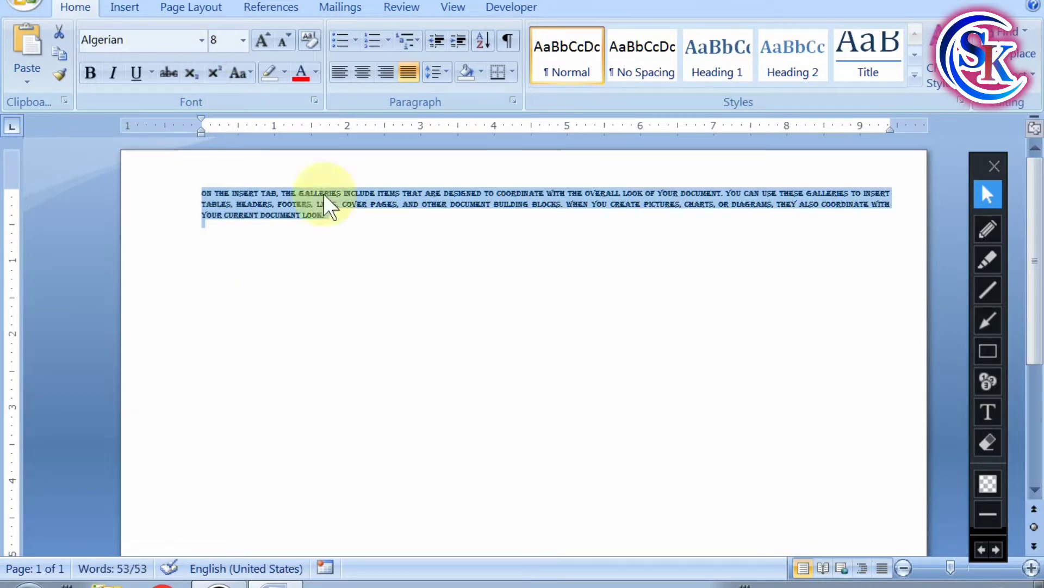
click(246, 44)
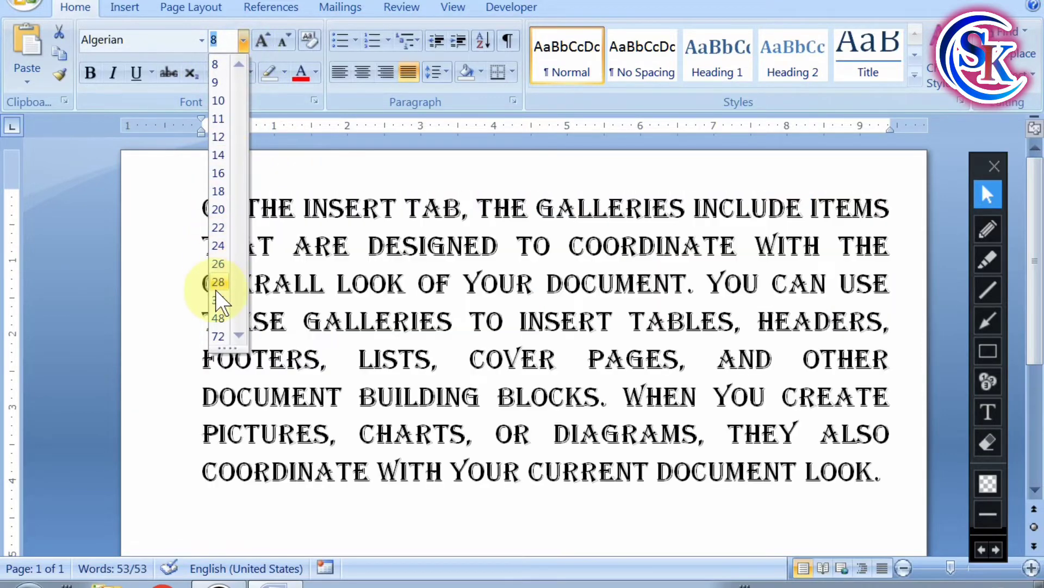
click(219, 299)
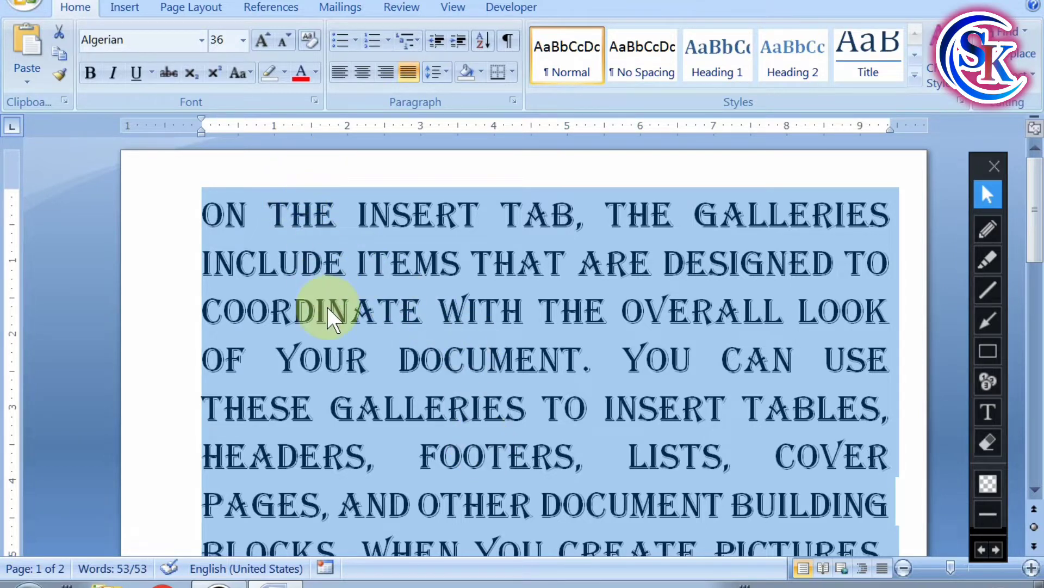
click(246, 41)
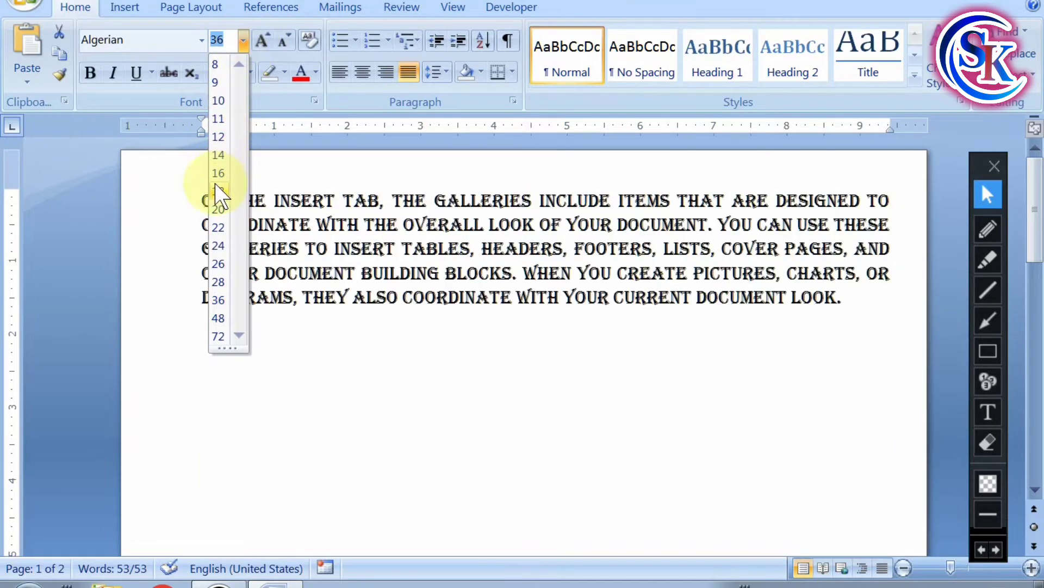
click(218, 191)
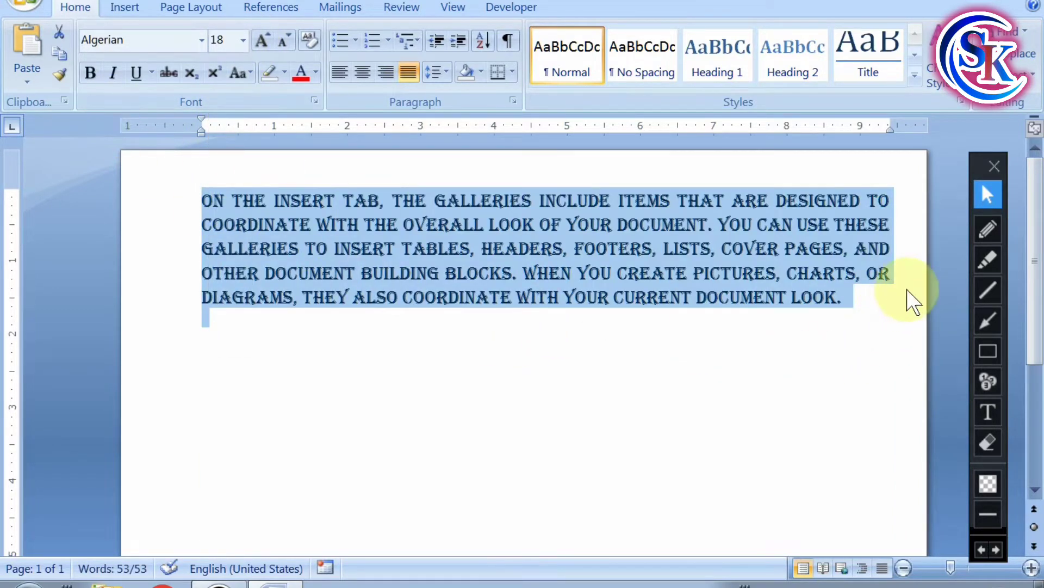
- Mark the Grow/Shrink Font buttons in red, clear the ink, and deselect the text
click(988, 229)
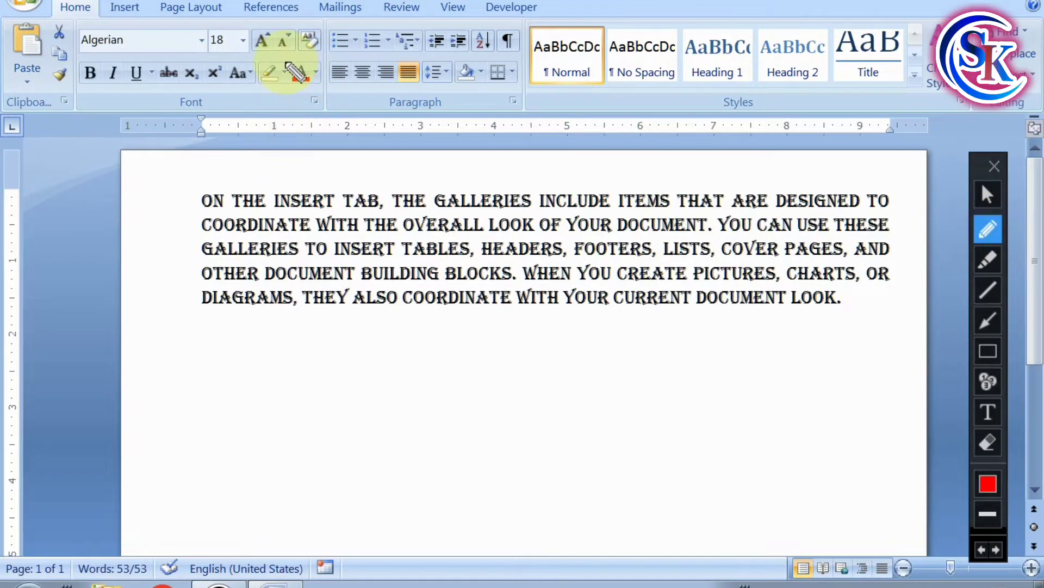
drag(248, 25, 311, 11)
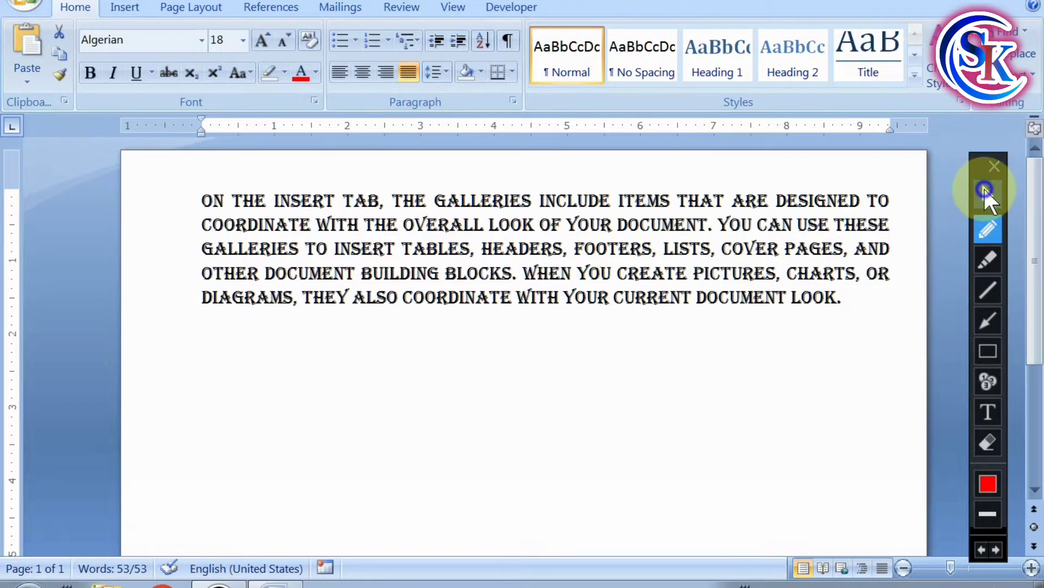
click(988, 195)
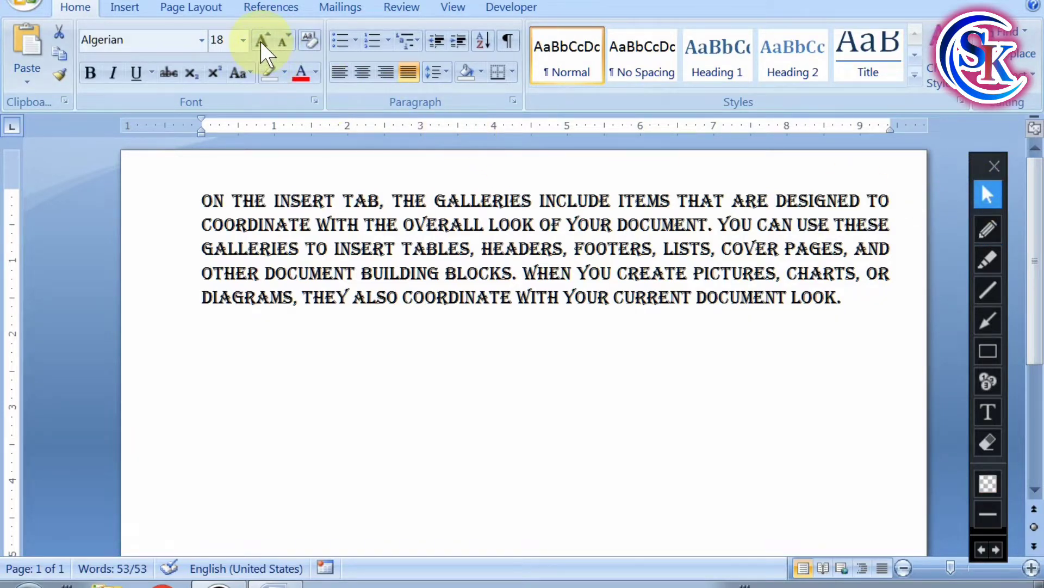
key(ctrl+a)
click(256, 242)
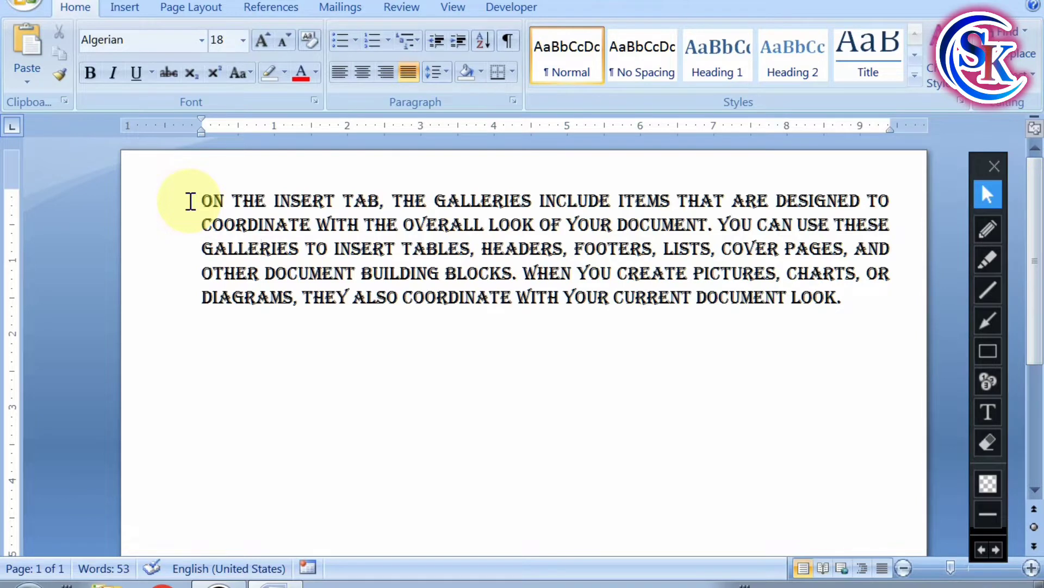
- Select the paragraph and grow it step by step up to 90 pt
drag(190, 201, 490, 313)
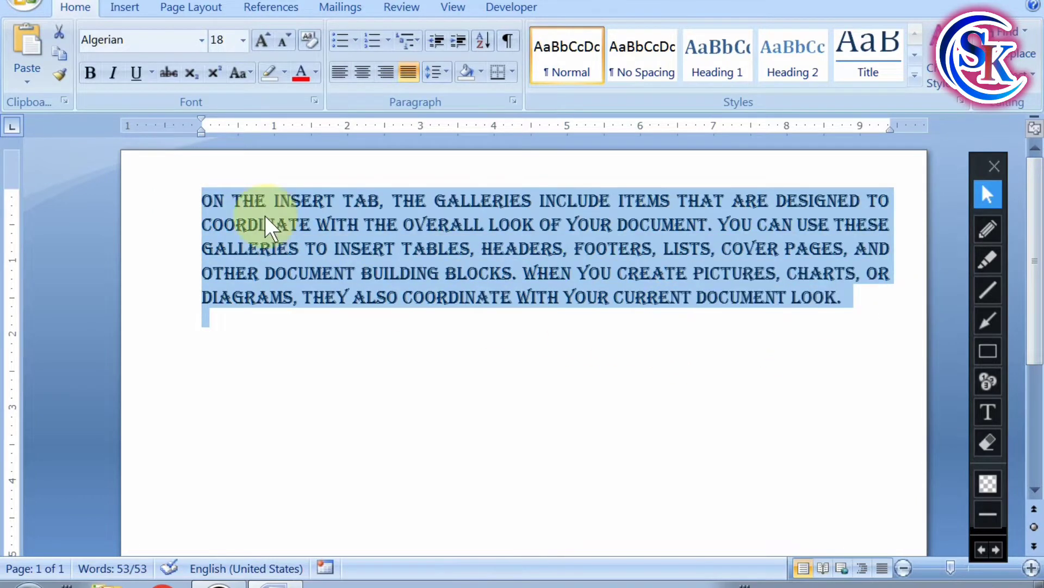
click(259, 41)
click(257, 41)
click(257, 41)
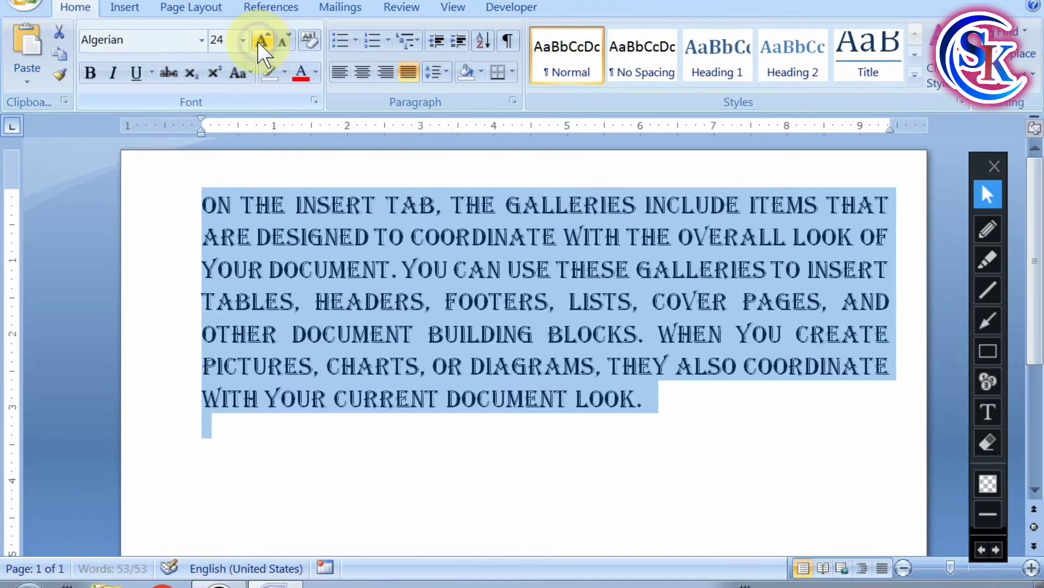
click(257, 41)
click(257, 41)
click(256, 42)
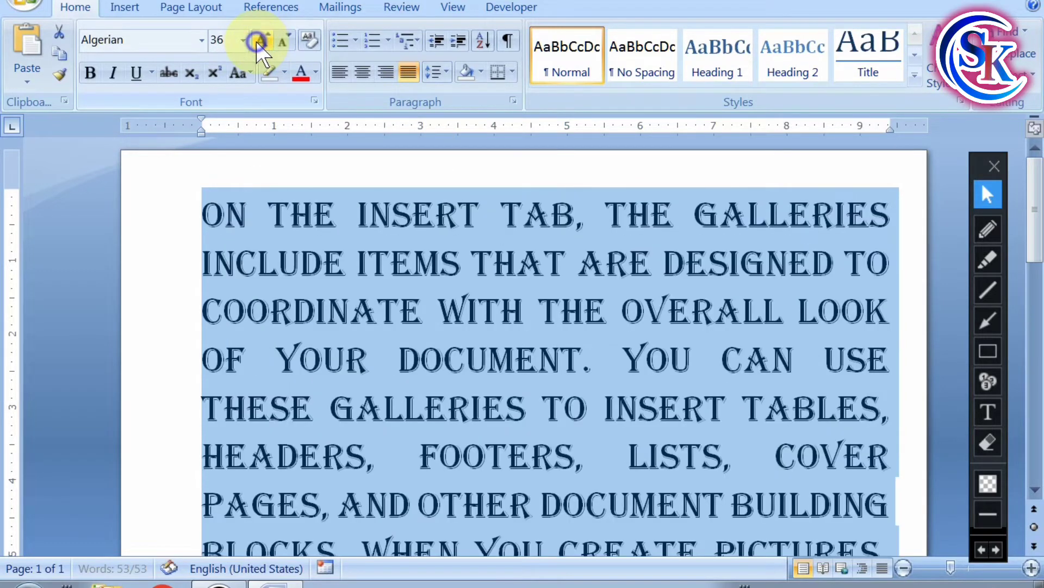
click(257, 42)
click(257, 42)
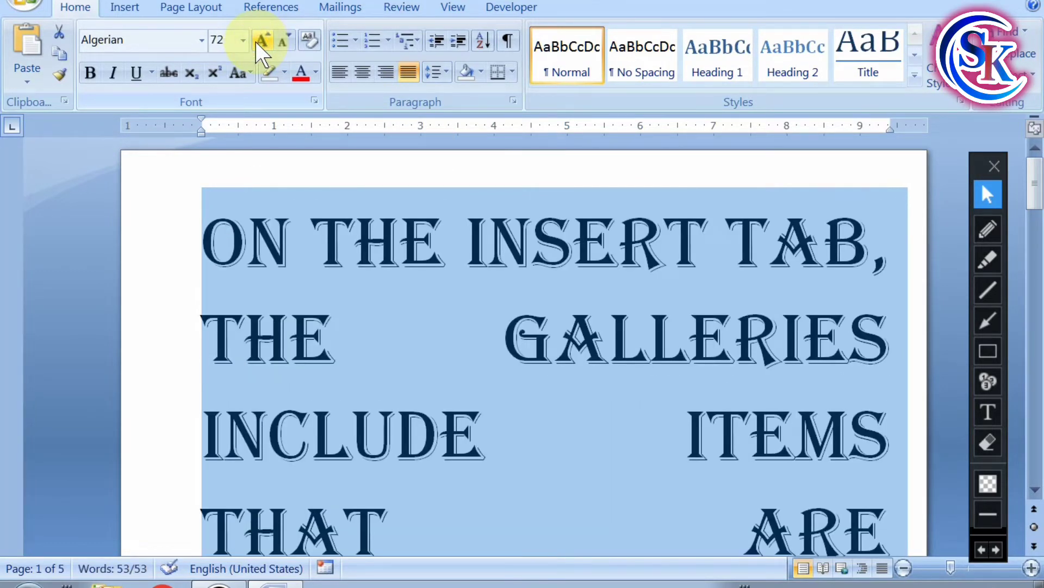
click(257, 42)
click(257, 42)
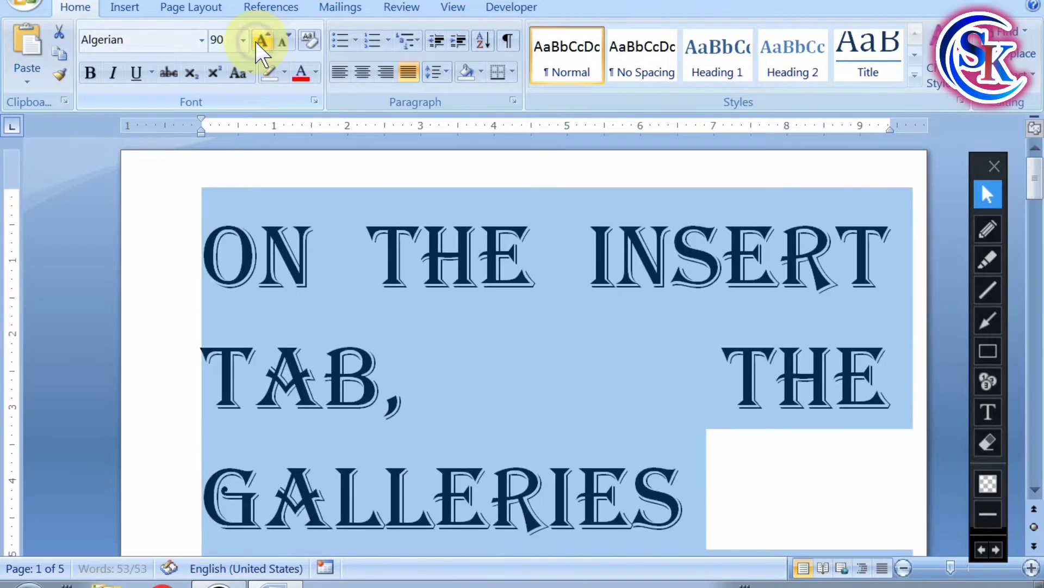
- Shrink the paragraph step by step, settling at 22 pt
click(286, 40)
click(286, 40)
click(286, 40)
click(286, 40)
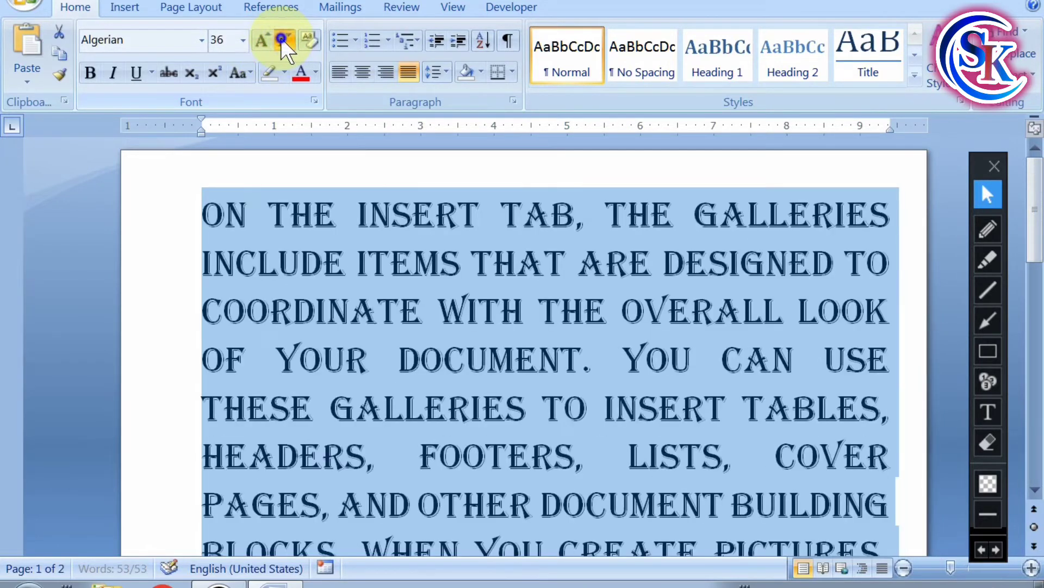
click(286, 40)
click(286, 40)
click(284, 40)
click(284, 40)
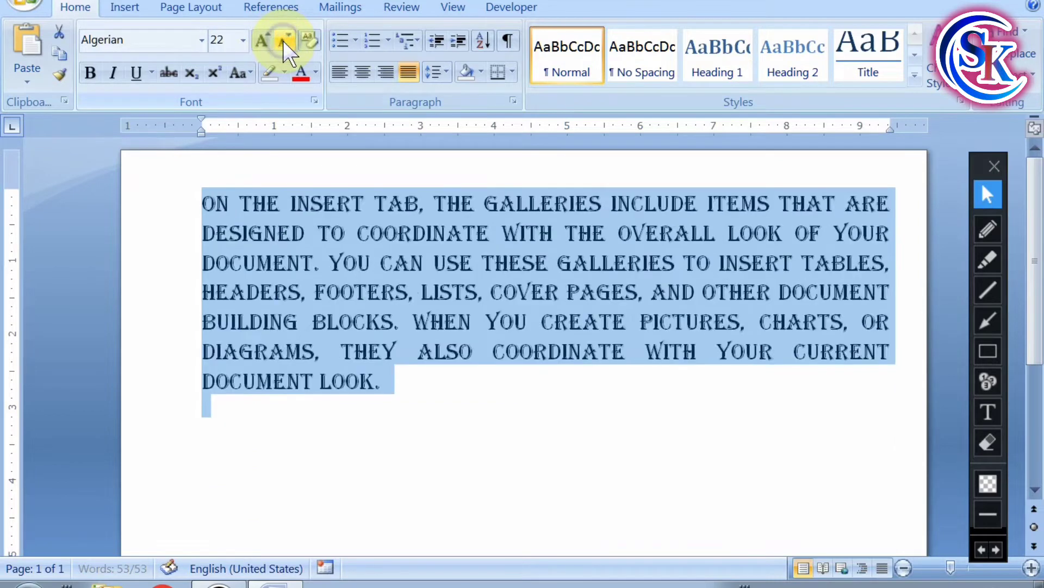
click(284, 40)
click(284, 40)
click(267, 48)
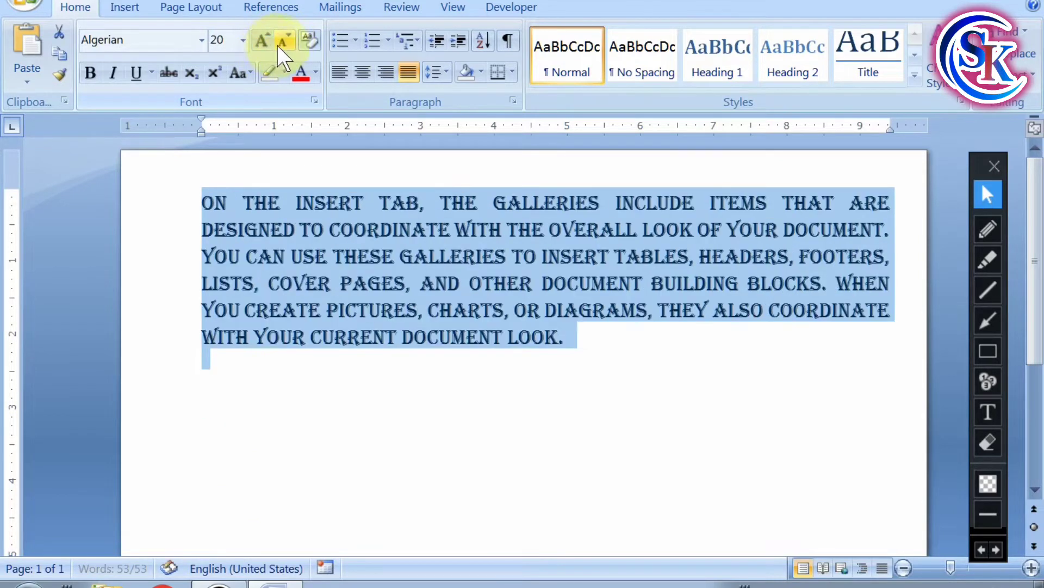
click(277, 45)
click(265, 39)
click(265, 39)
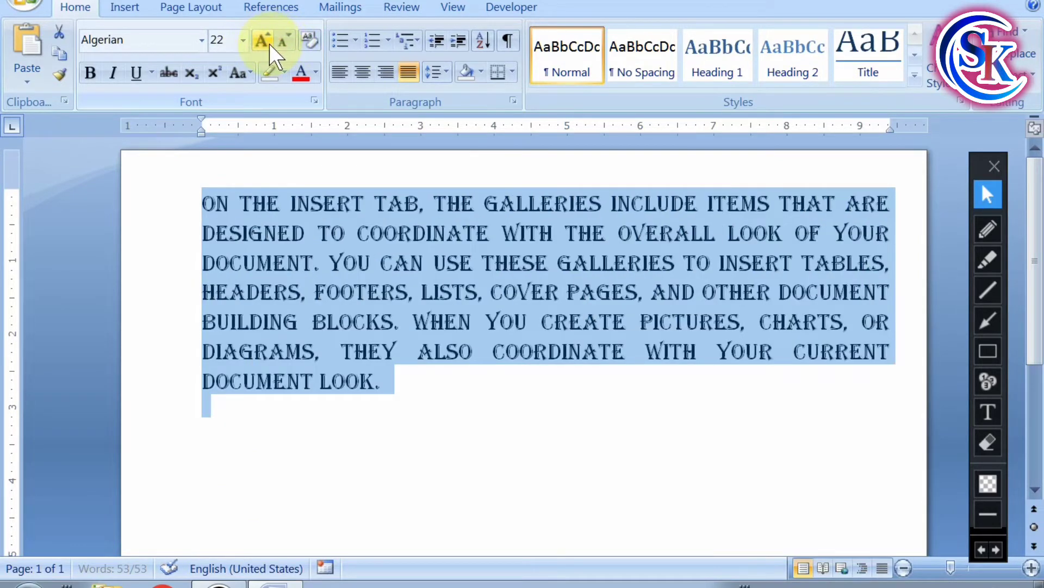
- Mark the Grow/Shrink Font buttons in red, then stop annotating
click(985, 229)
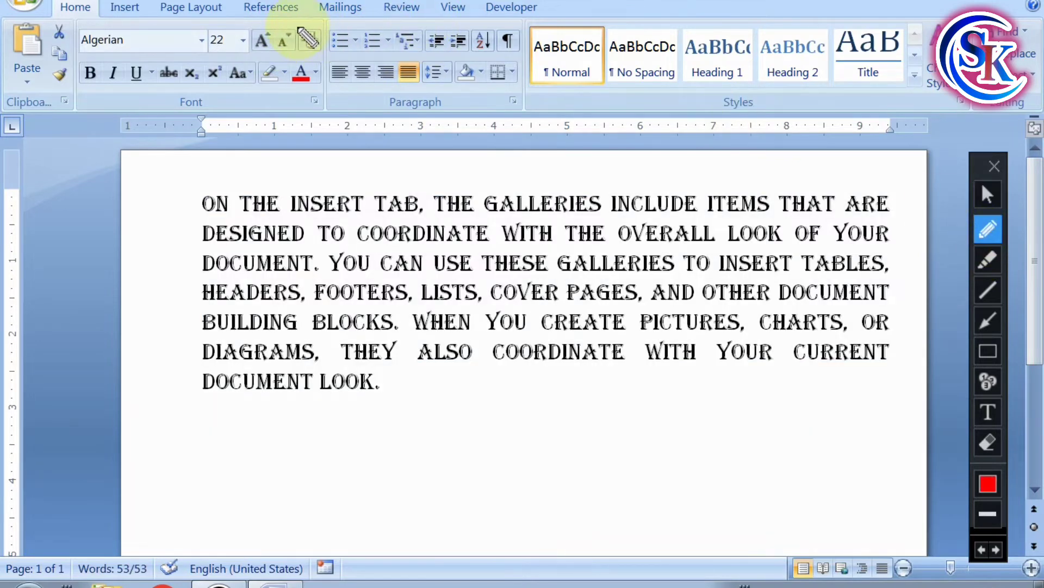
mouse_move(294, 23)
mouse_down()
mouse_move(314, 55)
mouse_move(300, 23)
mouse_up()
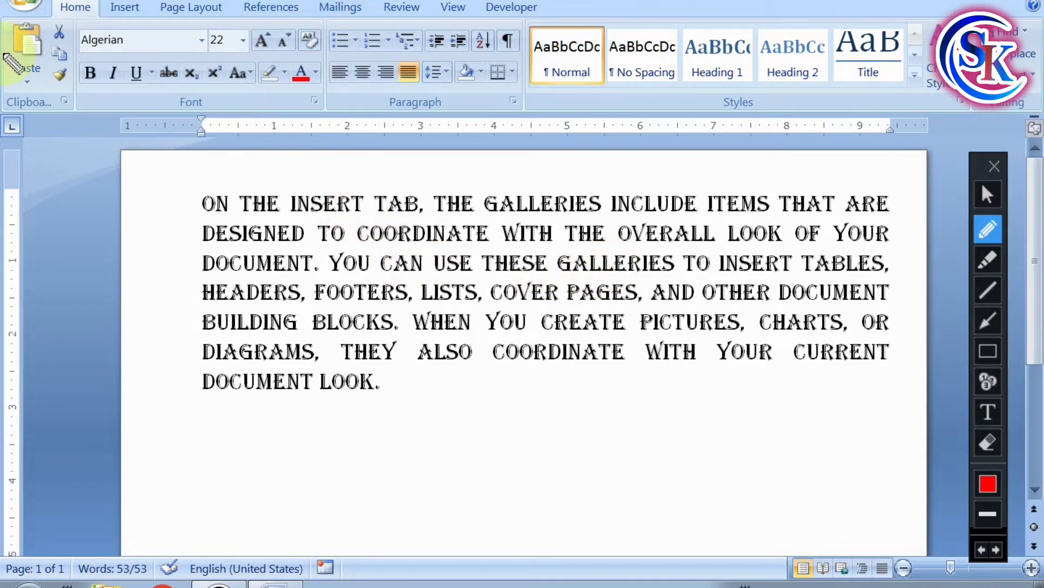
click(989, 195)
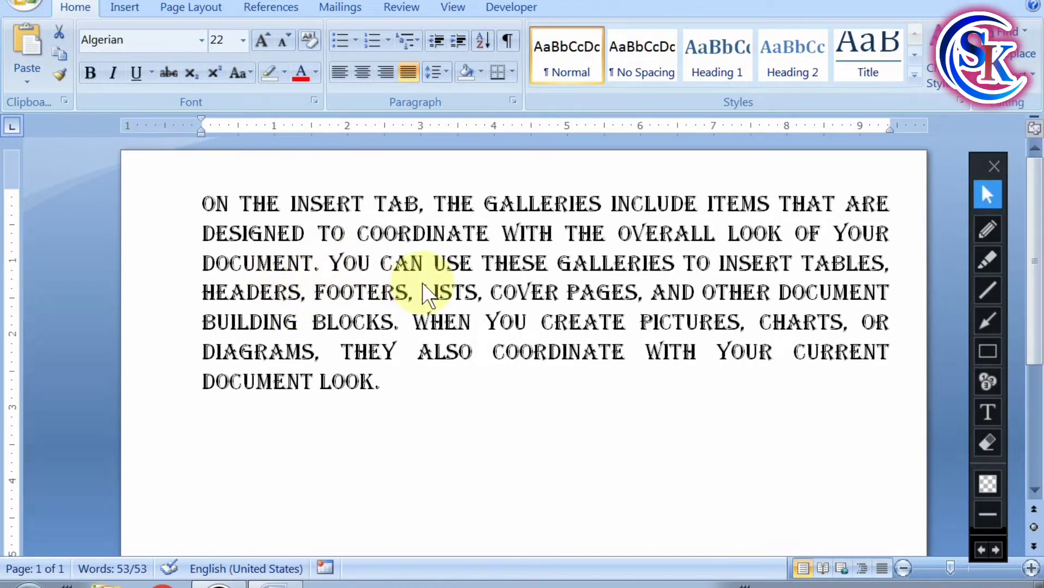
- Apply Clear Formatting so the Algerian 22 pt paragraph becomes Calibri 11
key(ctrl+a)
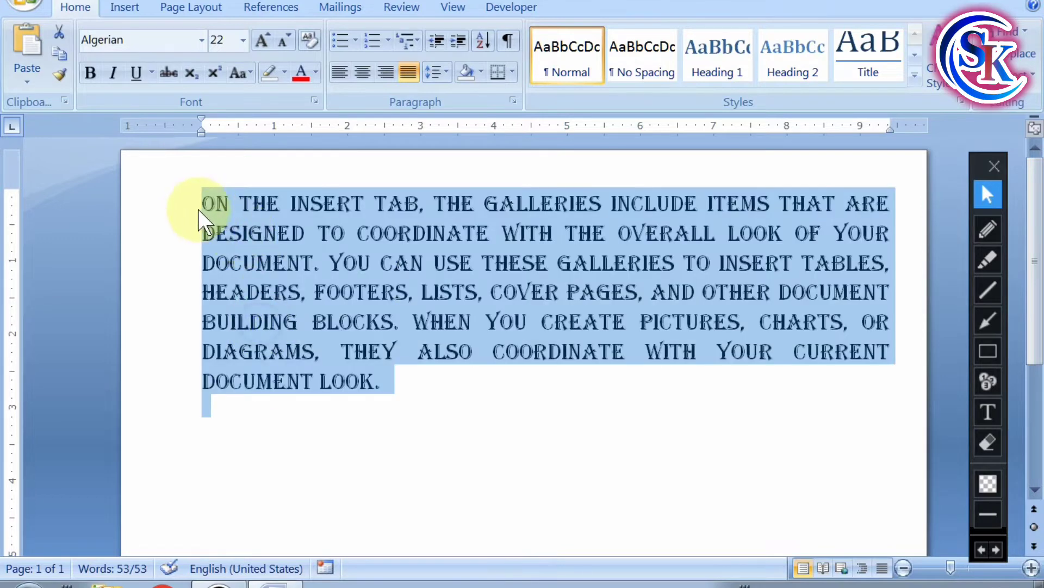
click(270, 181)
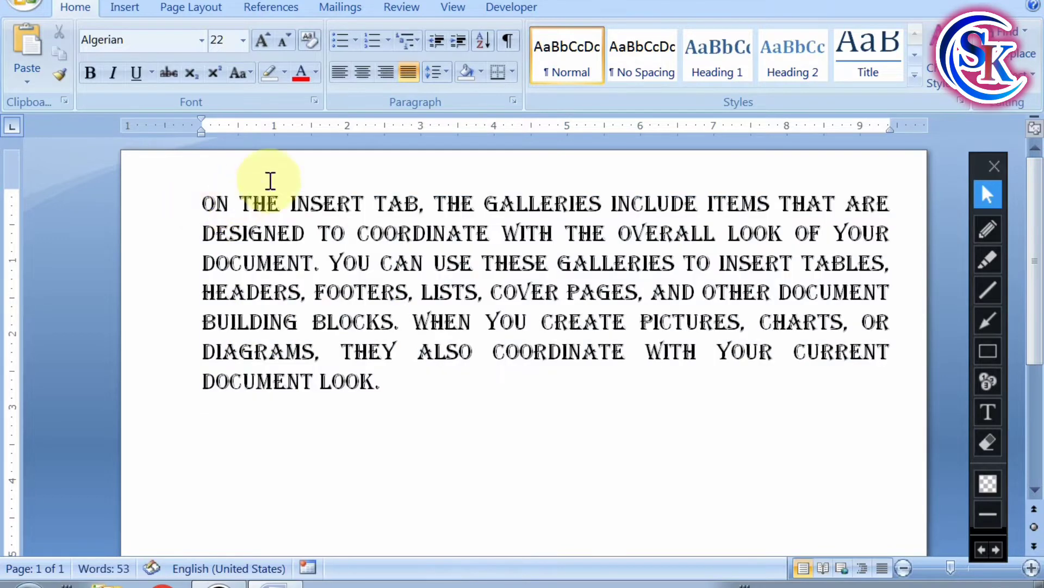
click(307, 40)
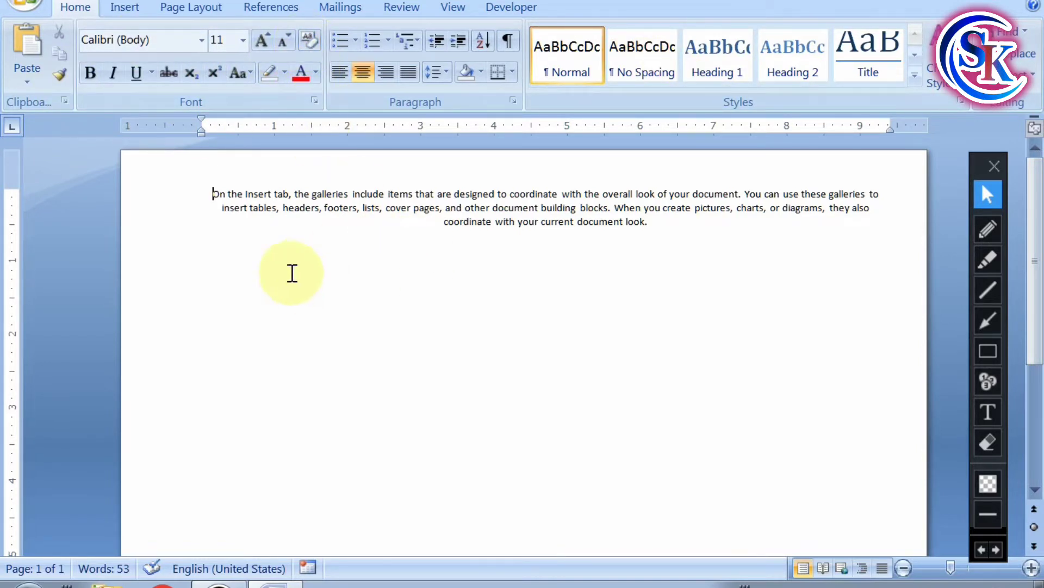
- Enlarge the paragraph a few size steps and left-align it
drag(197, 192, 572, 240)
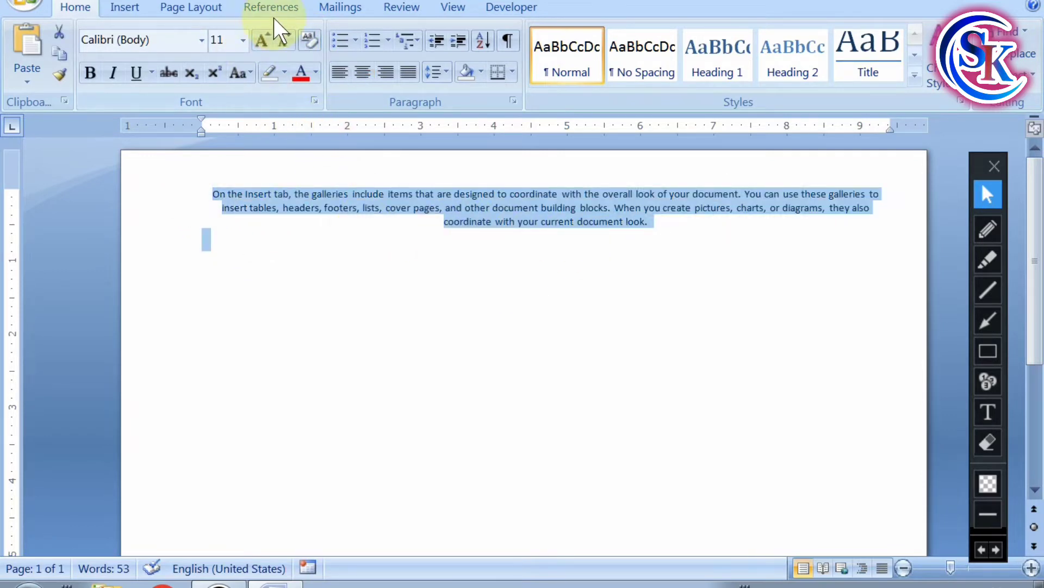
click(259, 45)
click(259, 45)
click(259, 45)
click(259, 45)
click(259, 44)
click(259, 44)
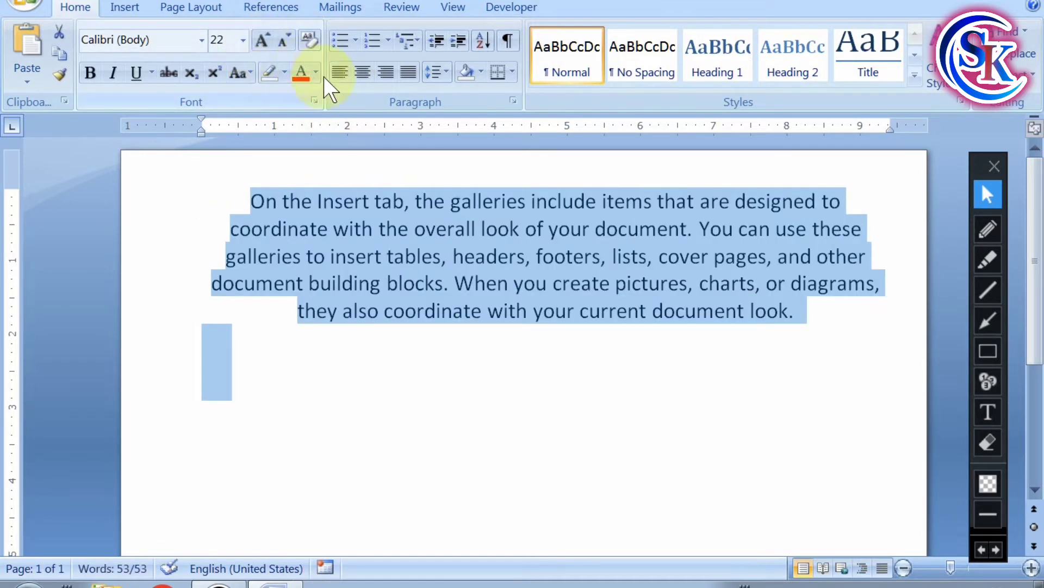
click(275, 306)
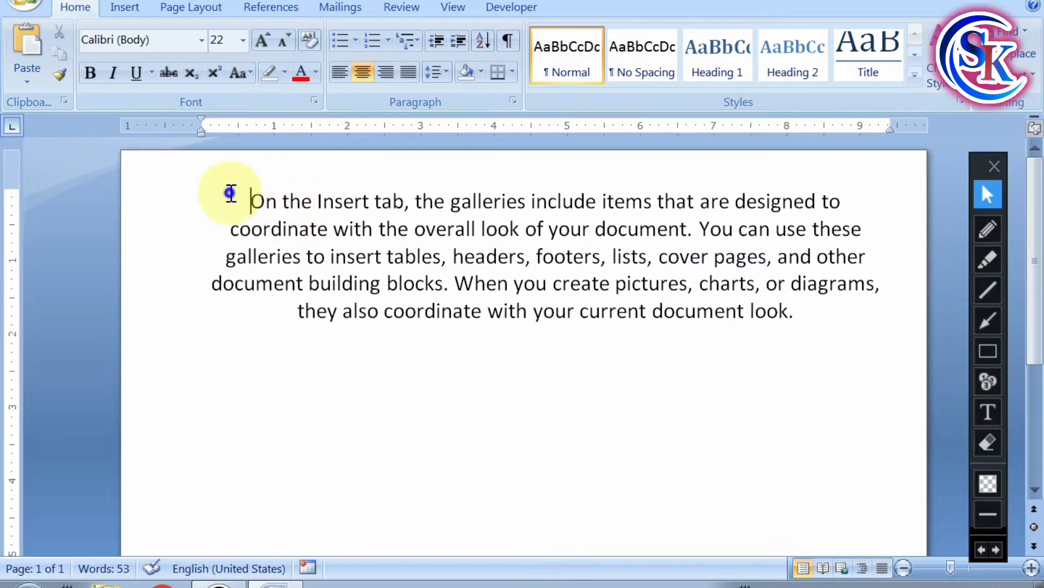
drag(228, 191, 465, 346)
click(339, 72)
click(301, 255)
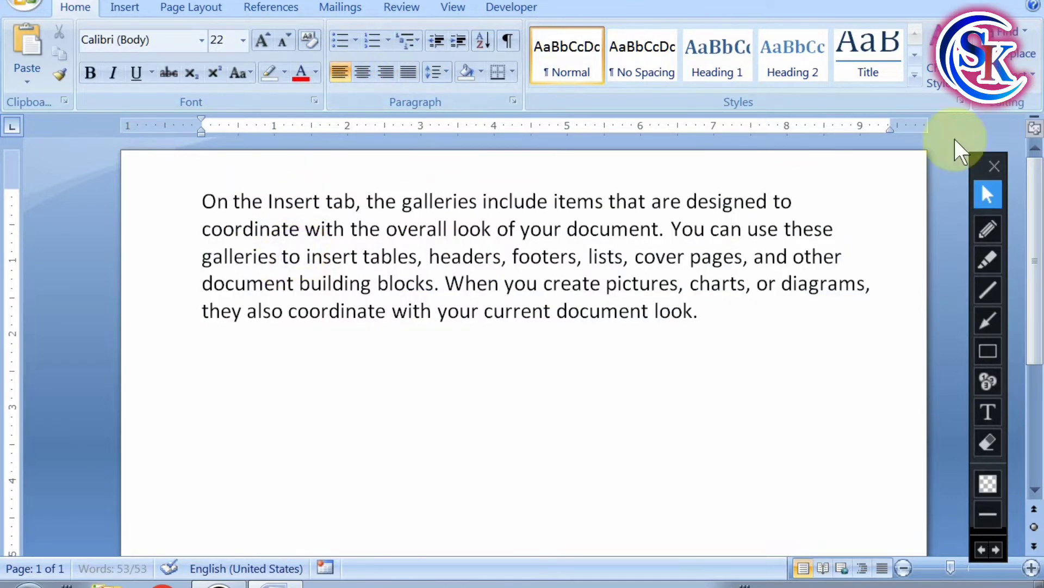
- Draw a red mark on the Font group, then clear it
click(988, 229)
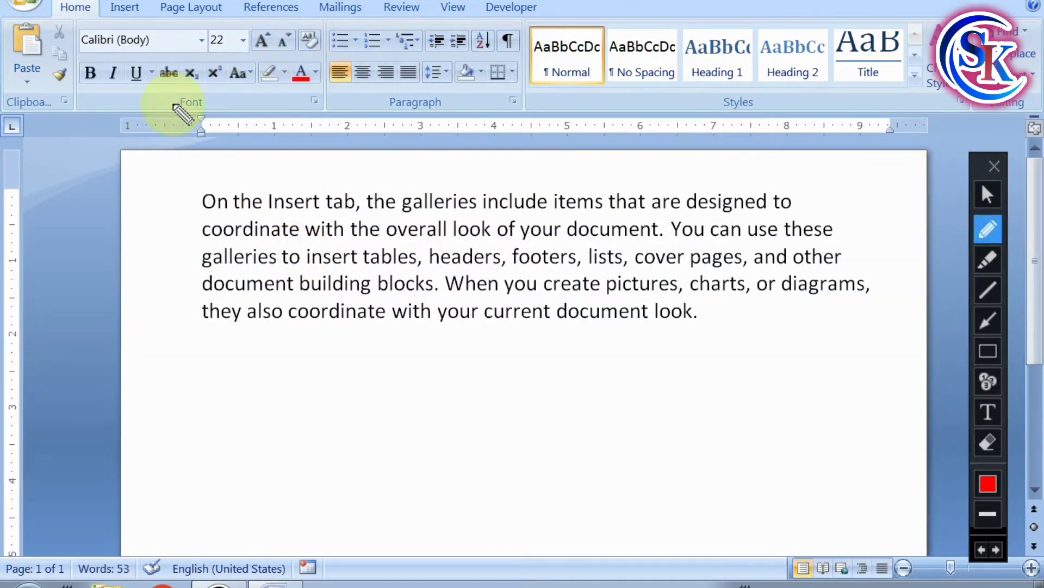
mouse_move(75, 53)
mouse_down()
mouse_move(103, 66)
mouse_move(77, 53)
mouse_up()
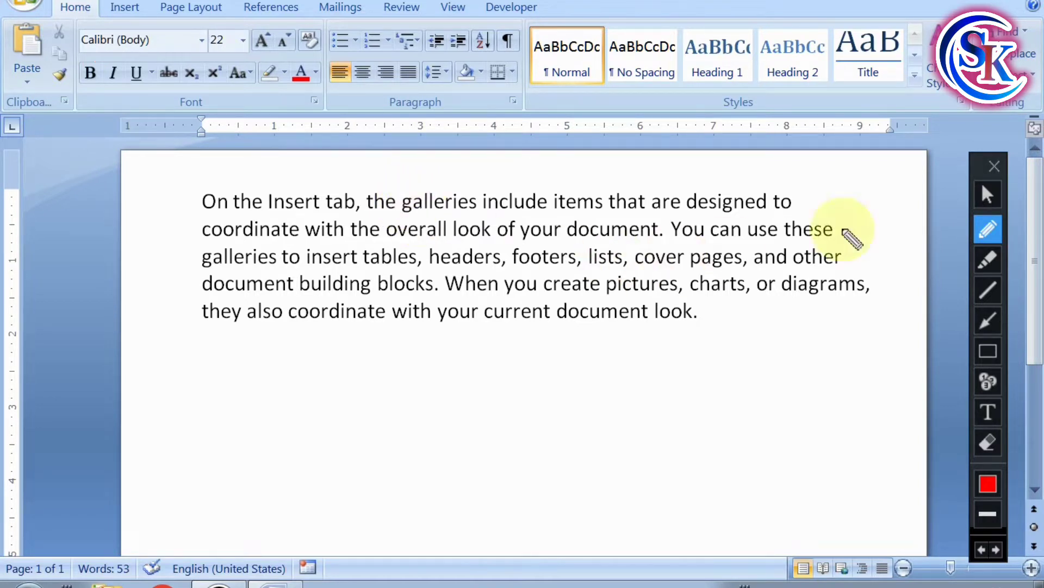
click(991, 201)
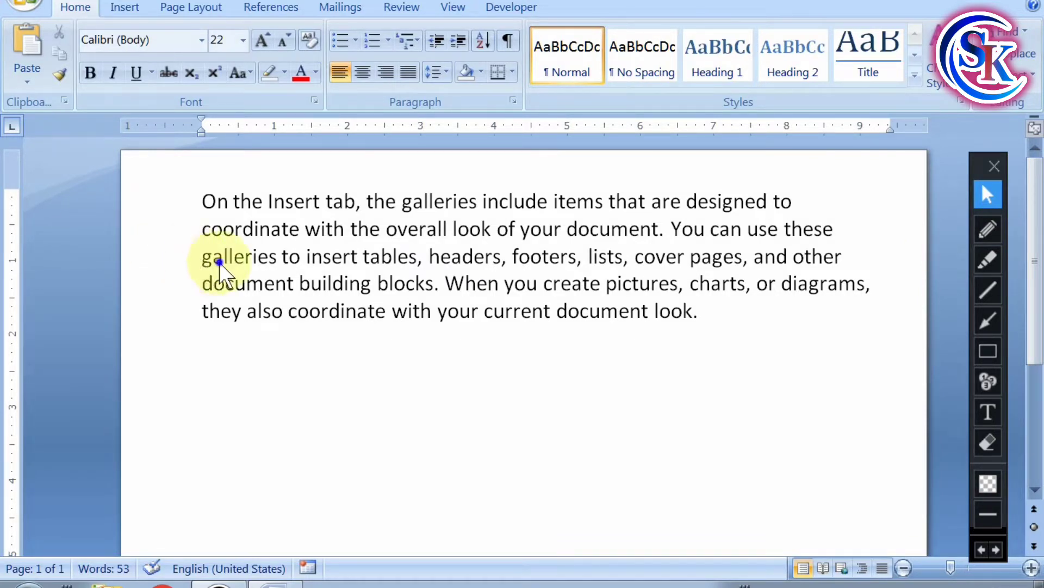
- Grow the paragraph to 48 pt, then shrink it back to 36 pt
mouse_move(194, 204)
mouse_down()
mouse_move(578, 320)
mouse_move(655, 354)
mouse_up()
click(261, 40)
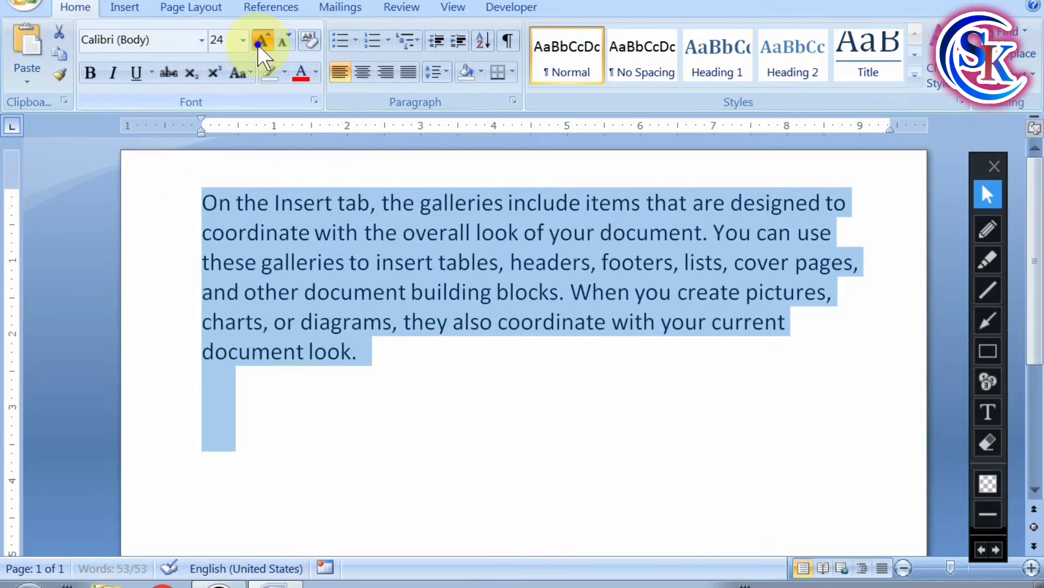
click(261, 40)
click(262, 40)
click(262, 40)
click(262, 40)
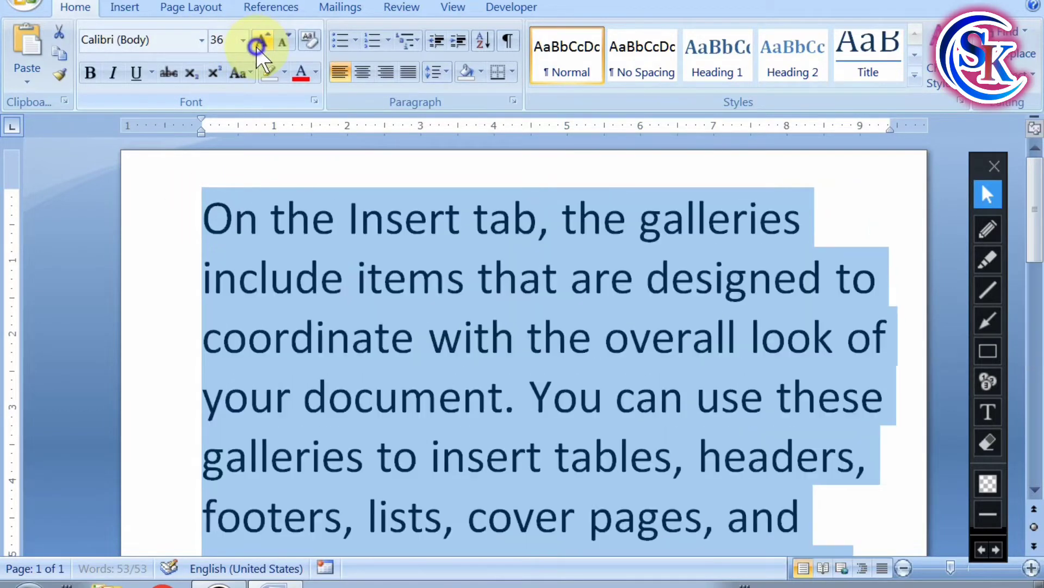
click(288, 42)
click(288, 43)
click(289, 42)
click(289, 247)
- Make the paragraph's first two lines bold
click(185, 207)
drag(185, 201, 699, 250)
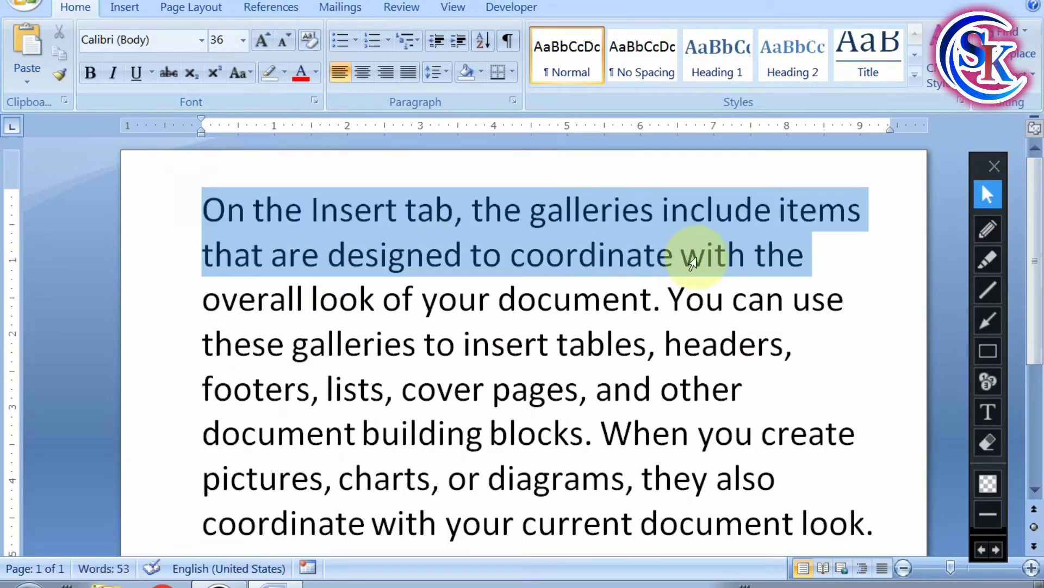
click(89, 73)
click(359, 419)
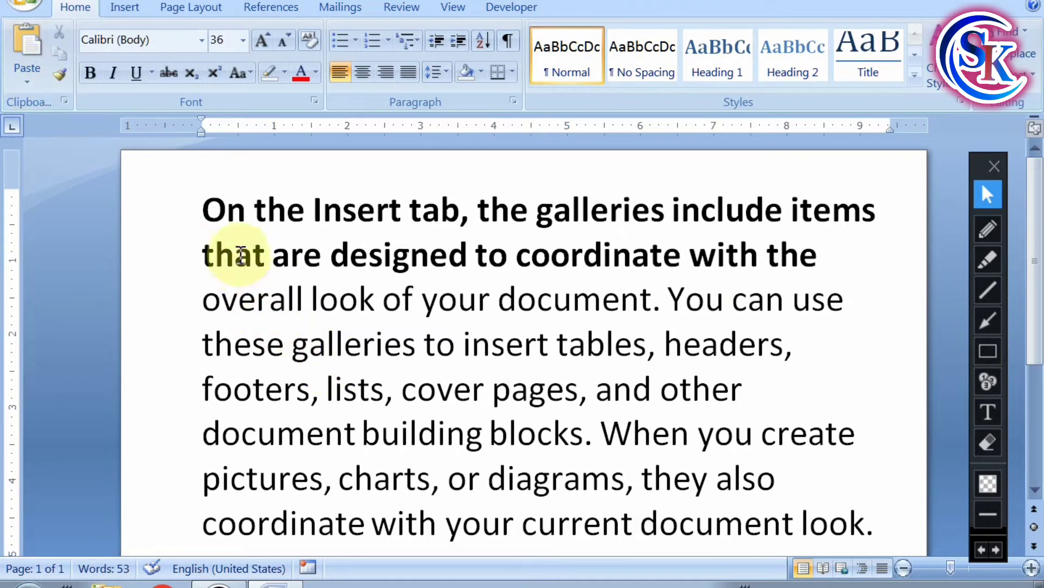
- Select the first two bold lines and turn Bold off
click(400, 214)
drag(165, 201, 583, 252)
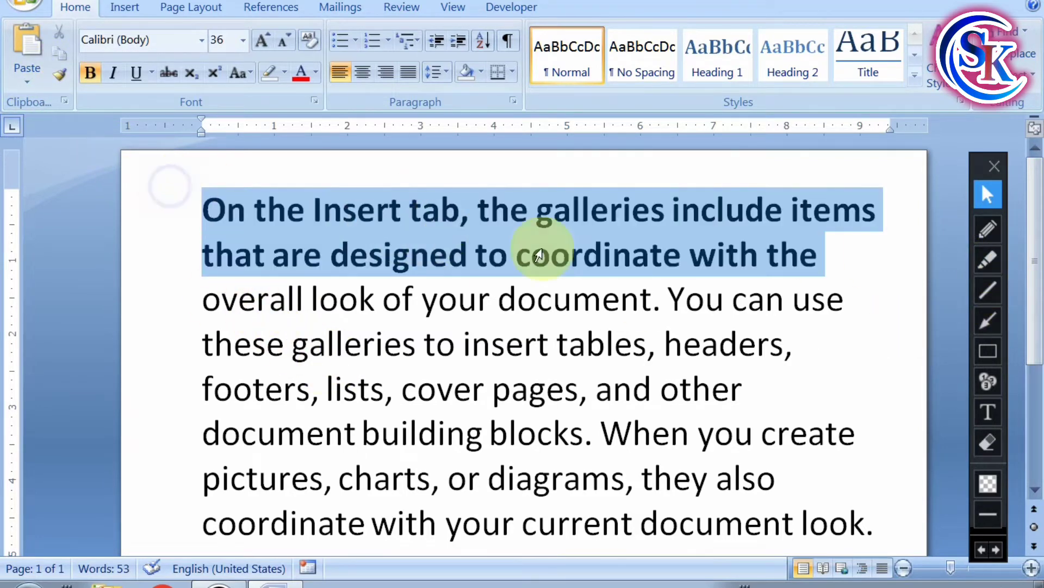
click(510, 303)
drag(234, 294, 531, 482)
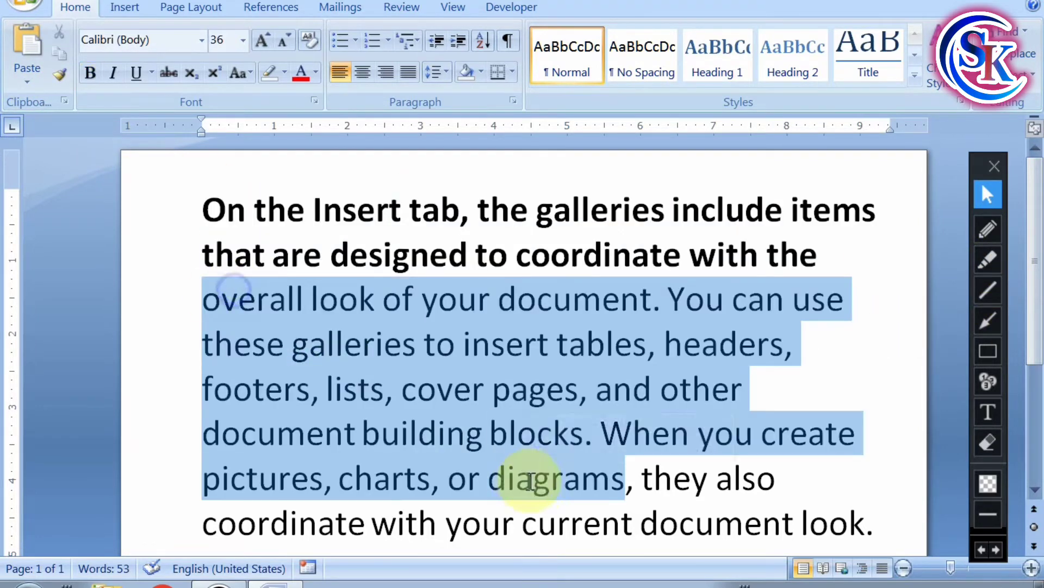
click(451, 310)
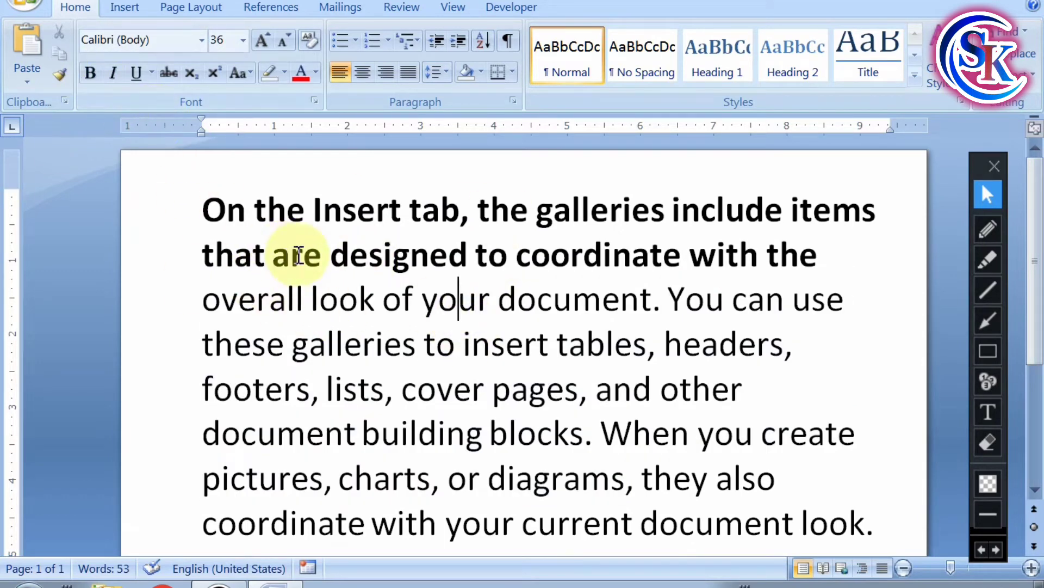
drag(174, 210, 770, 250)
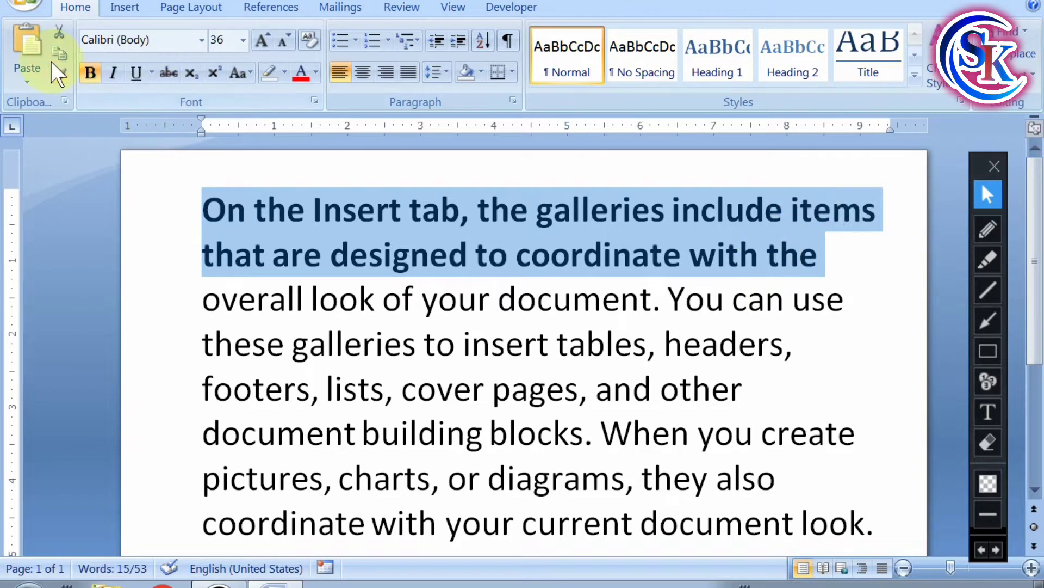
click(90, 71)
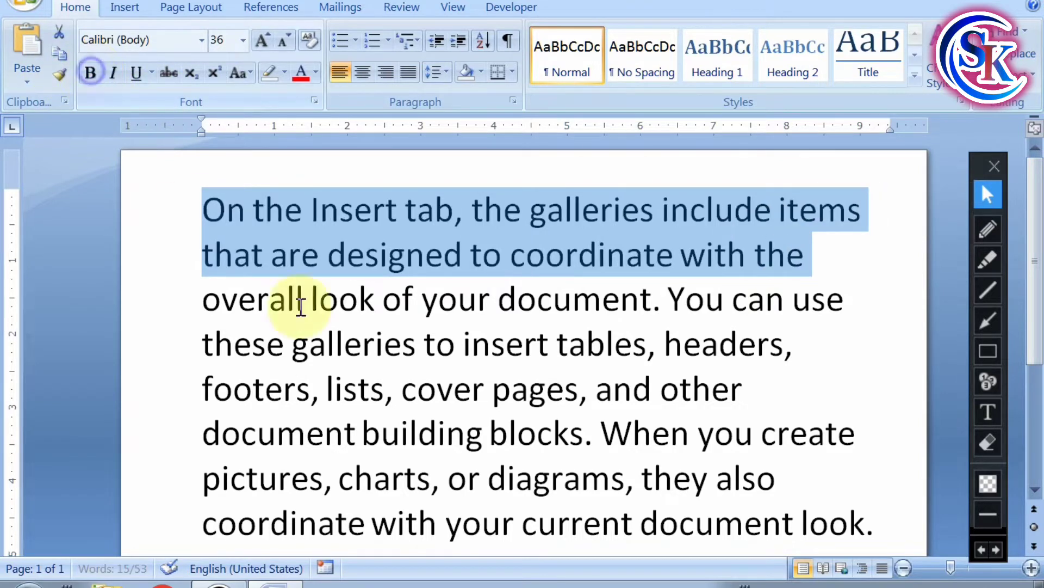
click(441, 416)
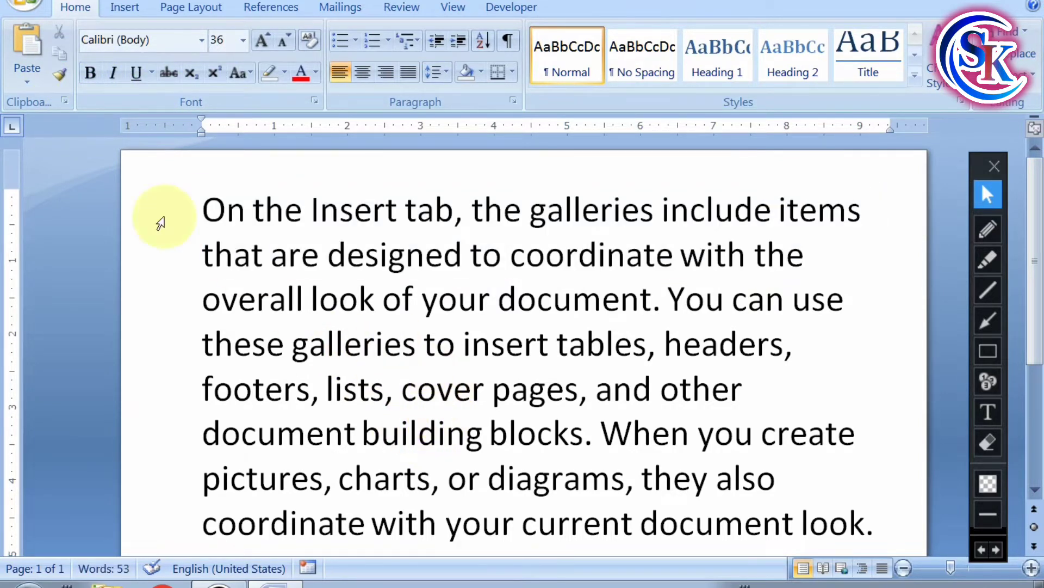
- Circle the Bold button in red, then clear the annotation
click(988, 229)
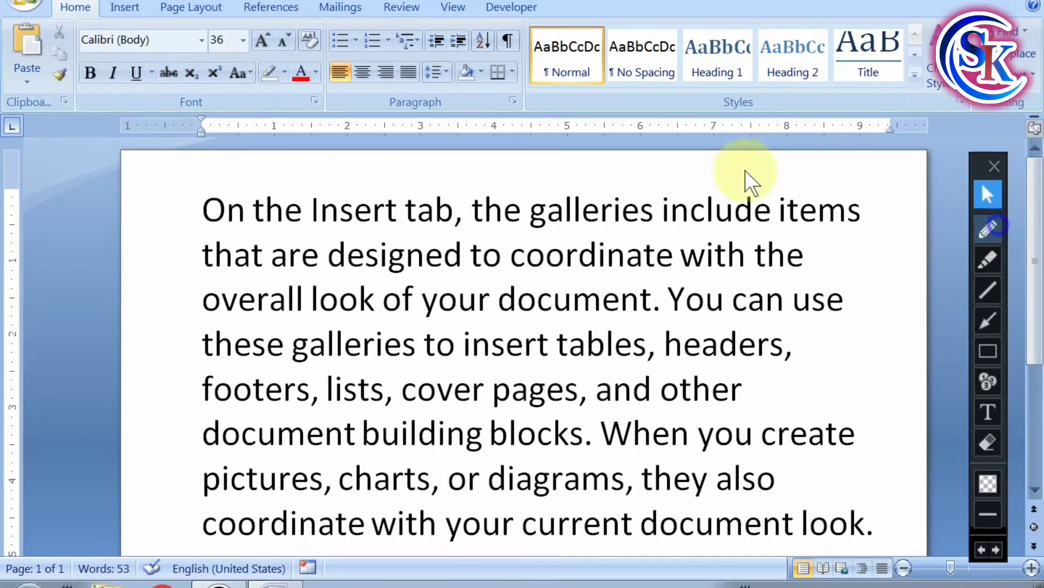
drag(91, 57, 100, 63)
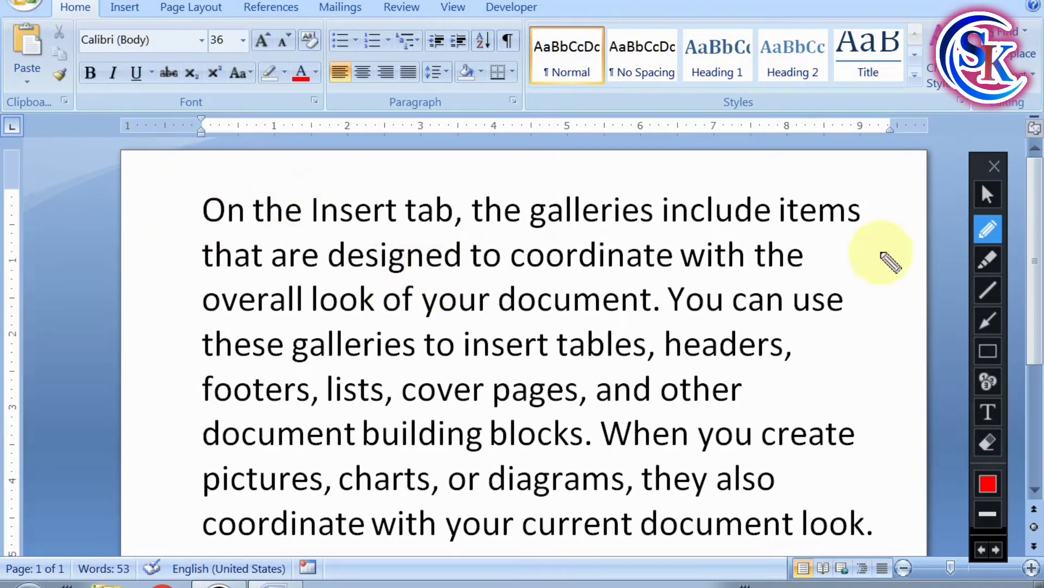
click(987, 194)
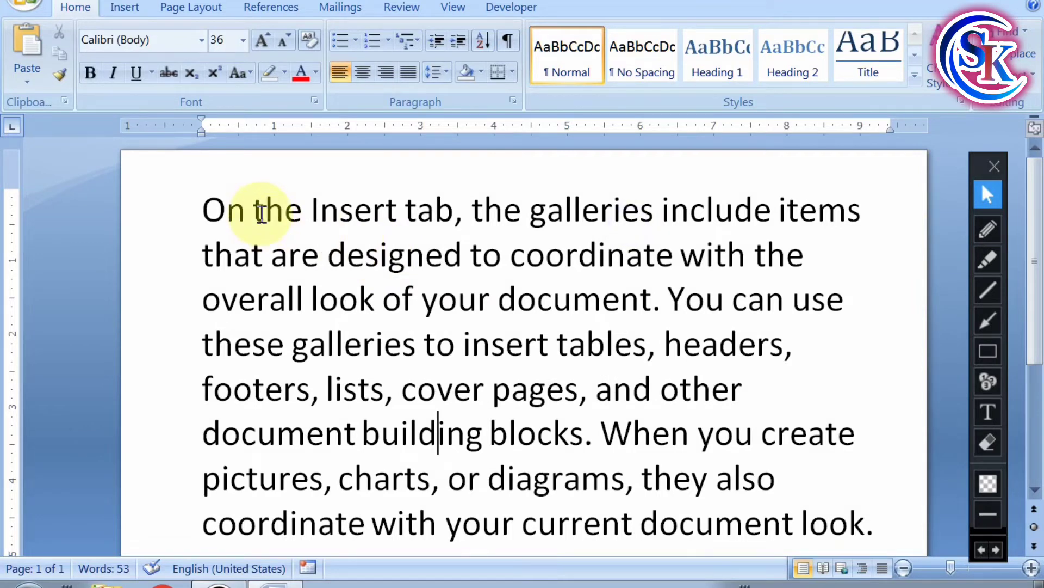
mouse_move(201, 211)
mouse_down()
mouse_move(493, 365)
mouse_move(880, 469)
mouse_up()
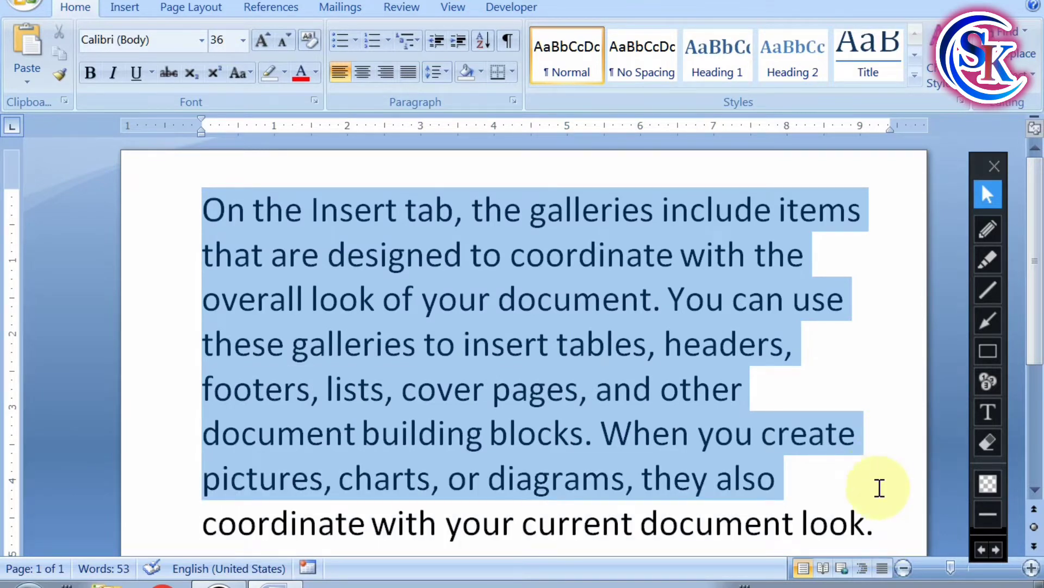
drag(879, 469, 886, 517)
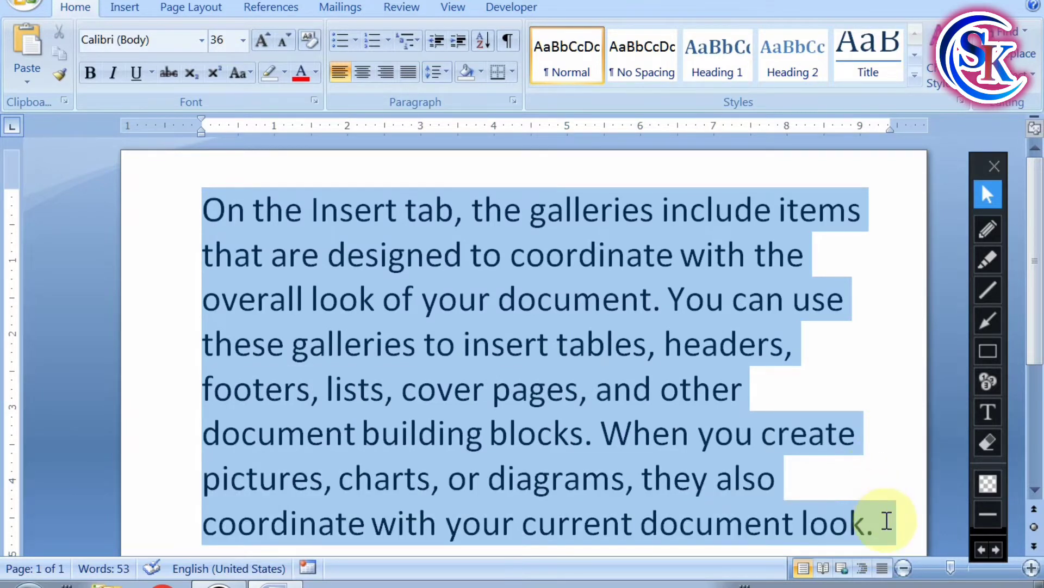
click(113, 73)
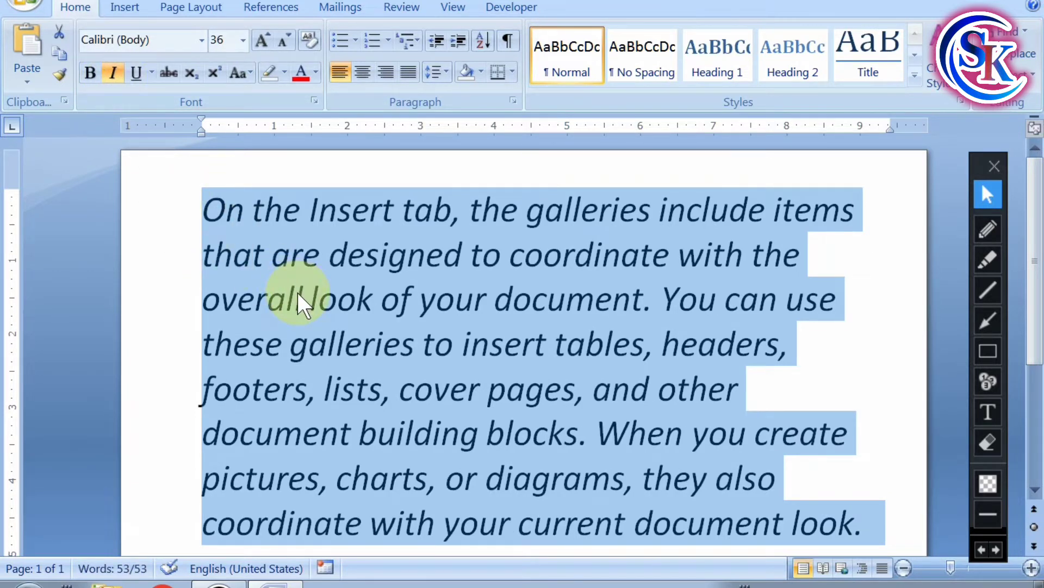
click(453, 249)
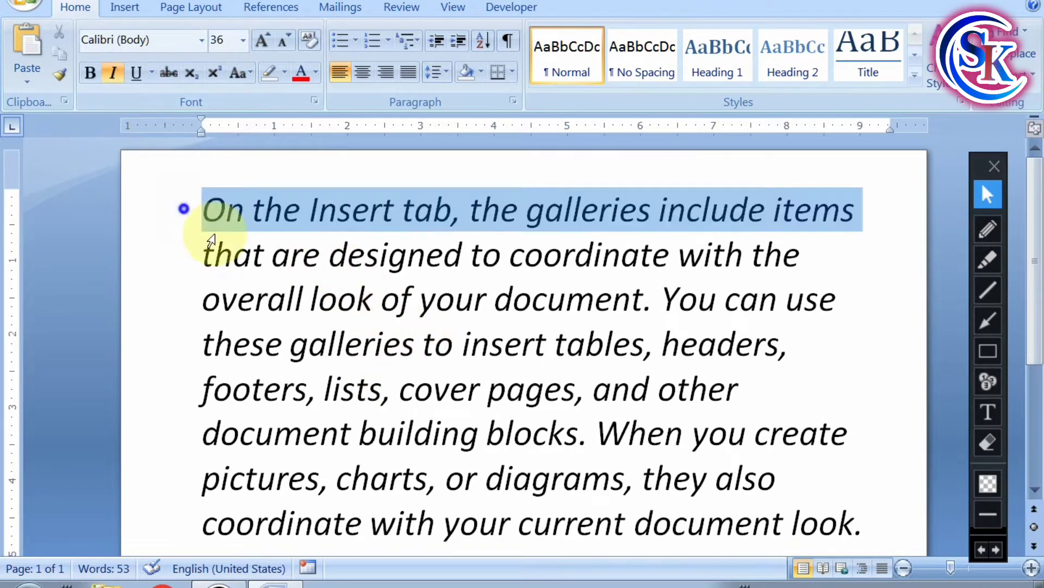
drag(187, 218, 769, 501)
click(112, 72)
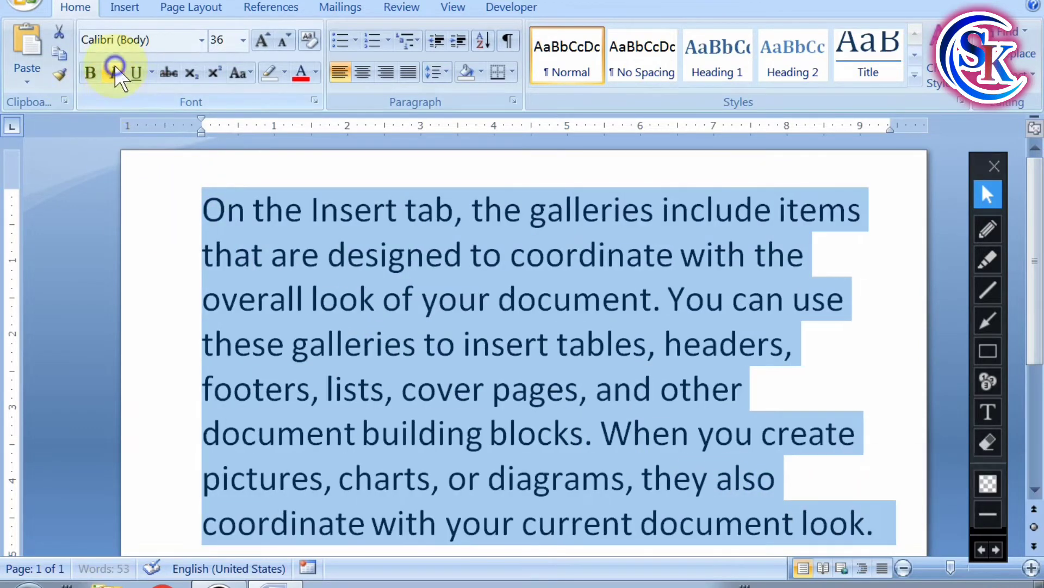
click(112, 70)
click(111, 70)
click(111, 69)
click(111, 69)
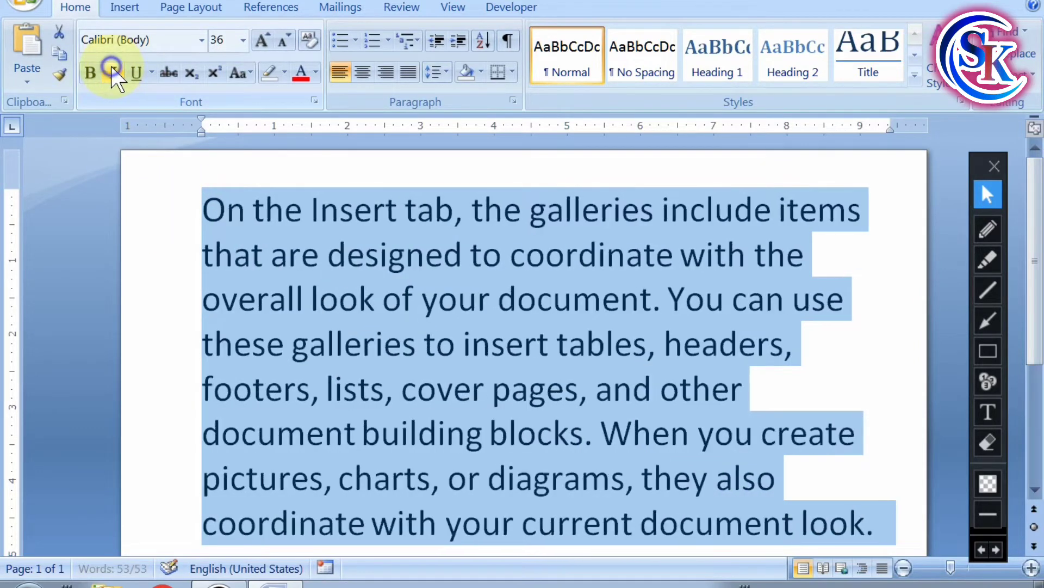
click(111, 69)
click(112, 69)
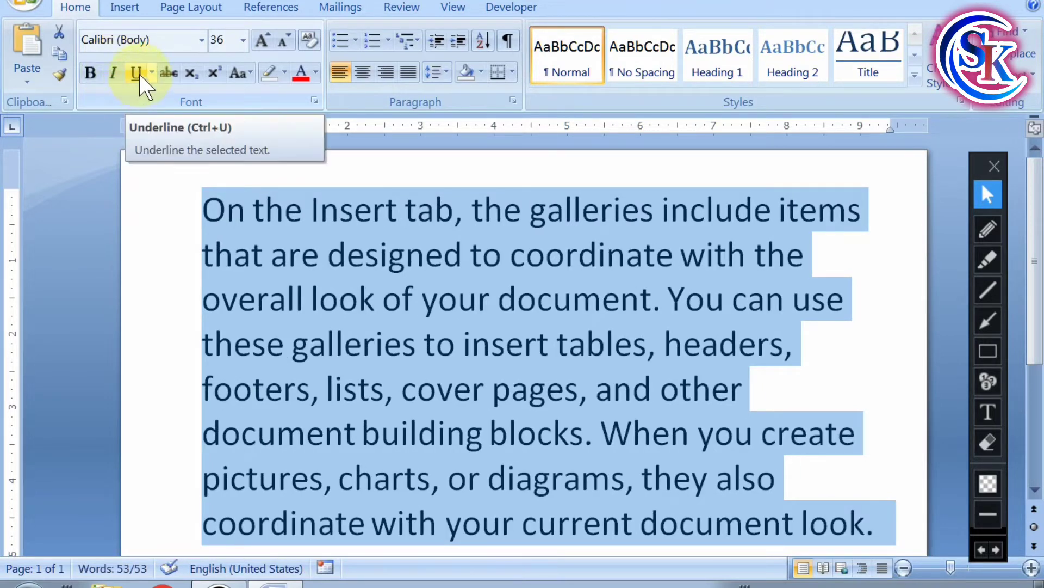
click(988, 228)
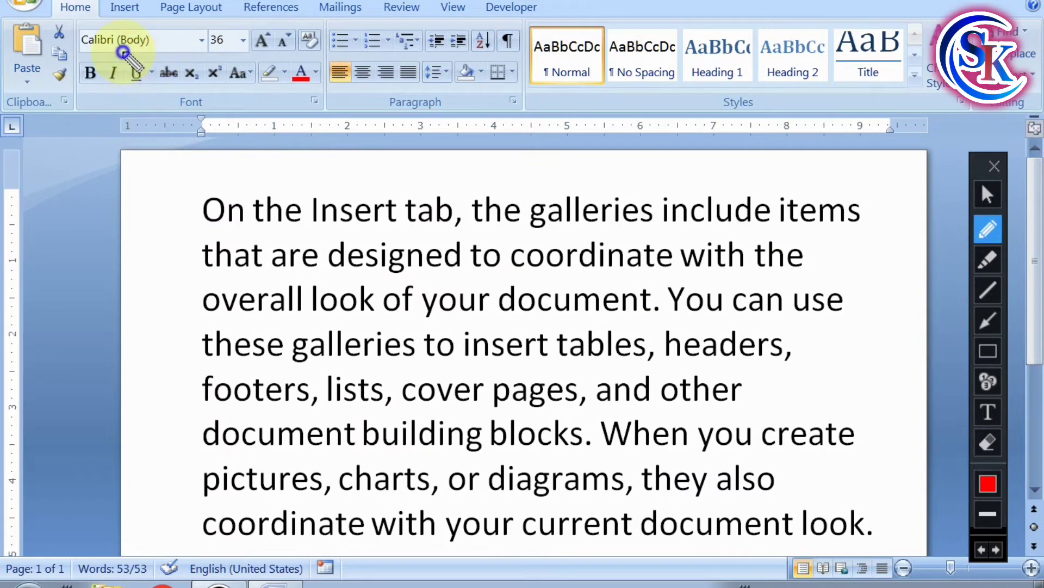
drag(123, 53, 123, 54)
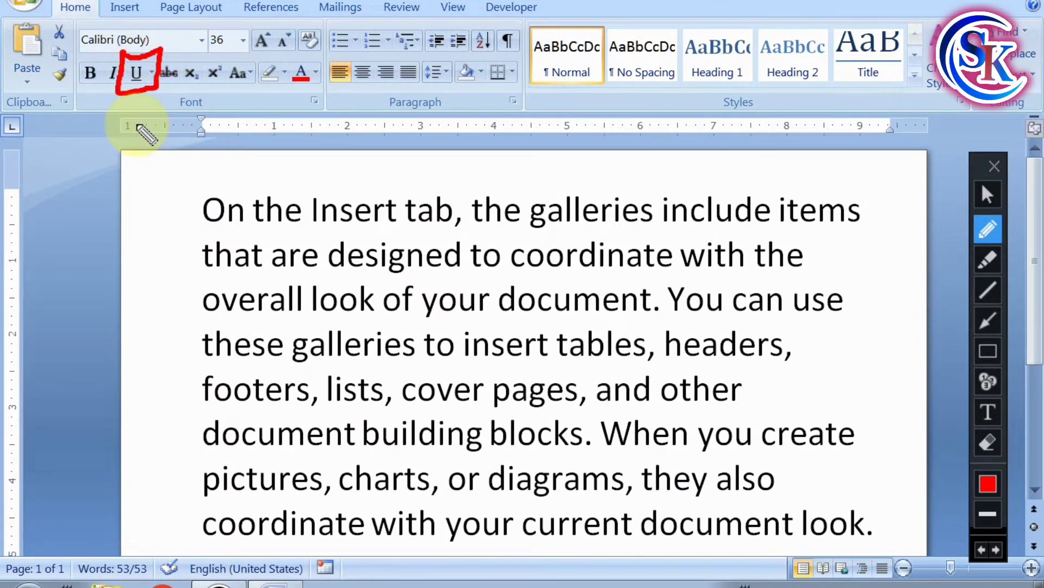
click(987, 194)
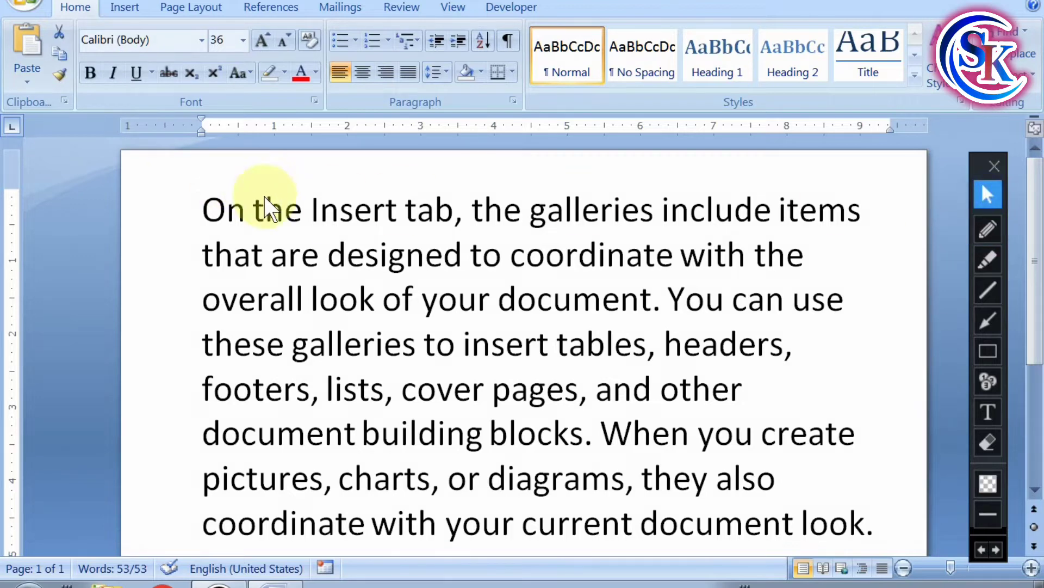
triple_click(384, 232)
click(435, 240)
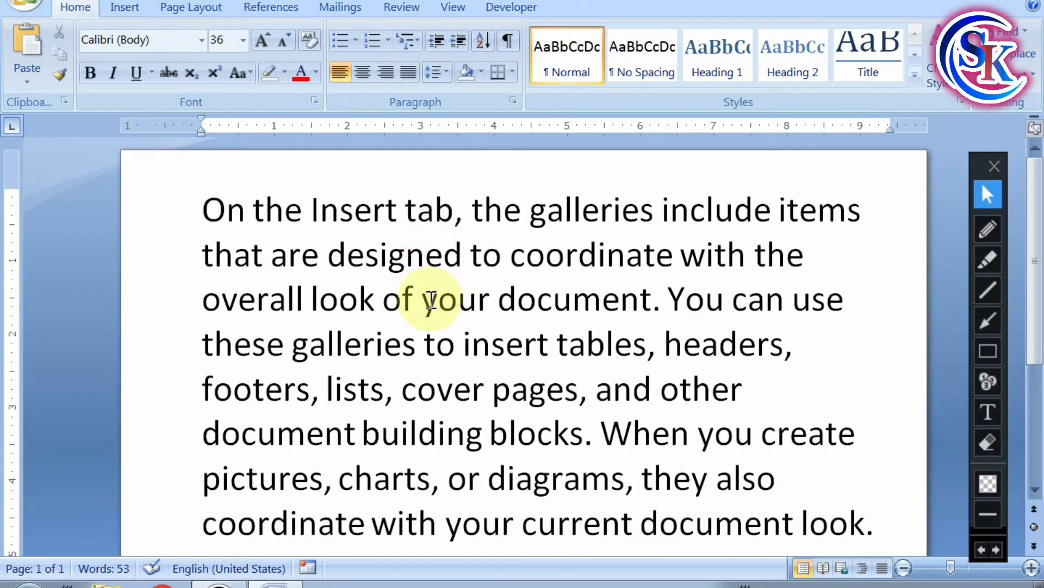
click(151, 71)
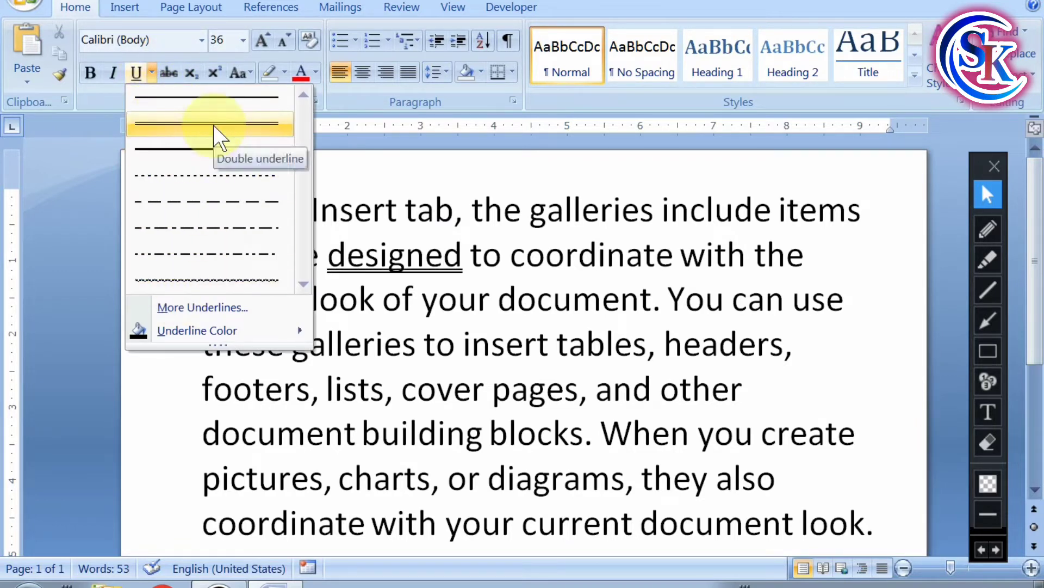
click(530, 289)
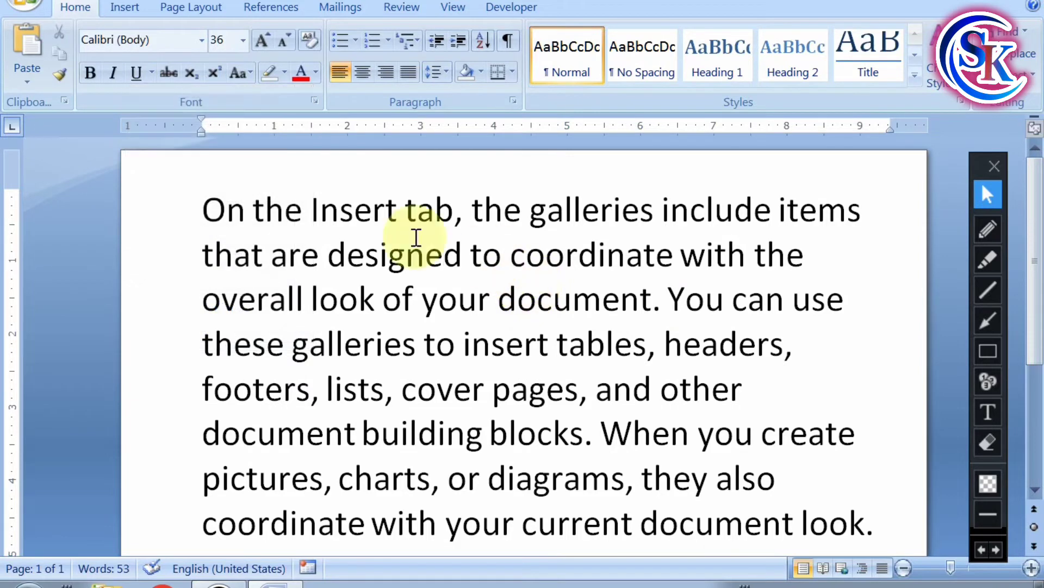
mouse_move(204, 212)
mouse_down()
mouse_move(669, 331)
mouse_move(870, 428)
mouse_up()
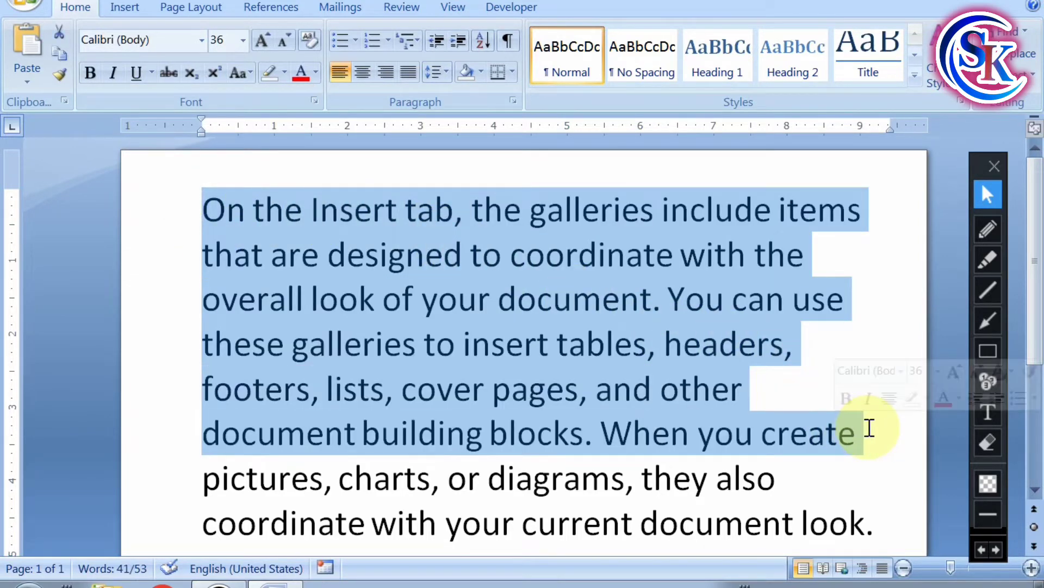
- Apply a thick underline to the selected six lines and colour it yellow
click(151, 72)
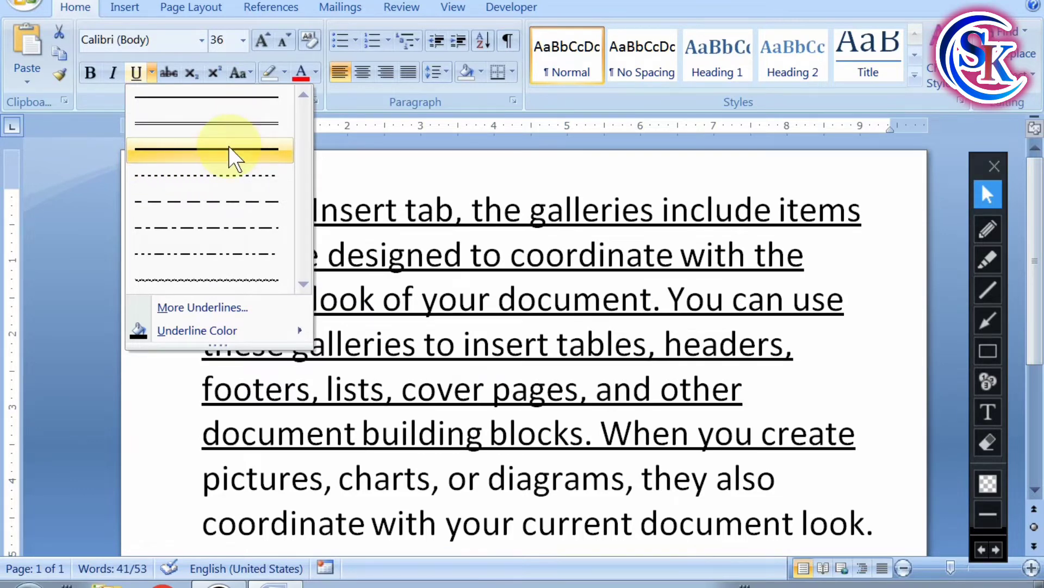
click(235, 158)
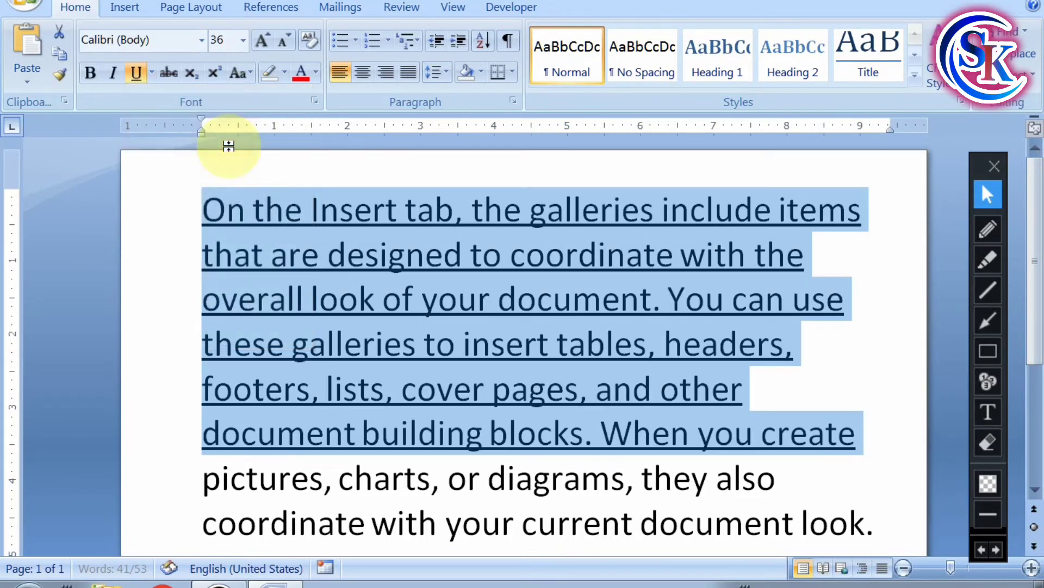
click(150, 73)
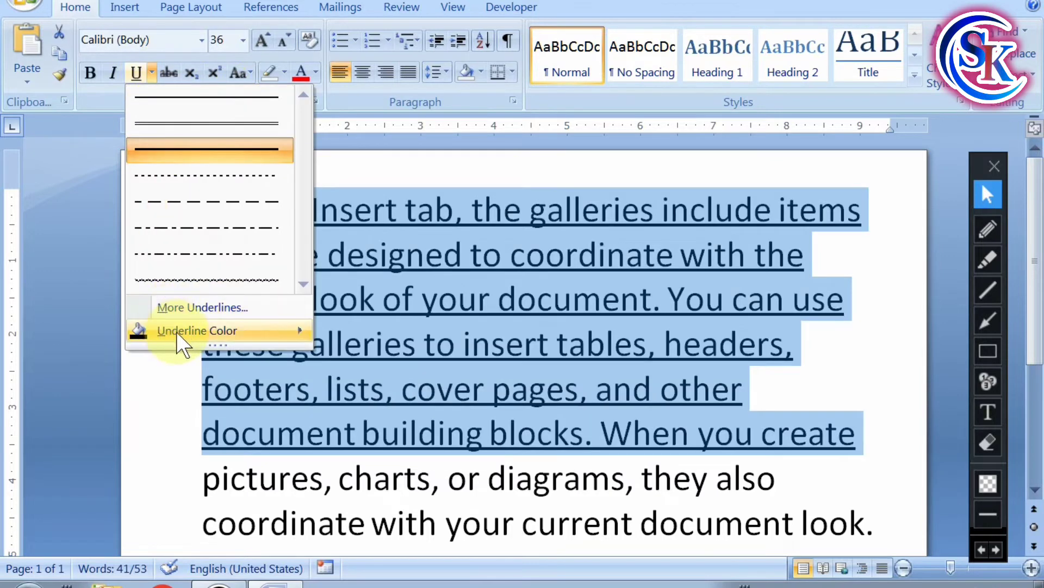
mouse_move(197, 330)
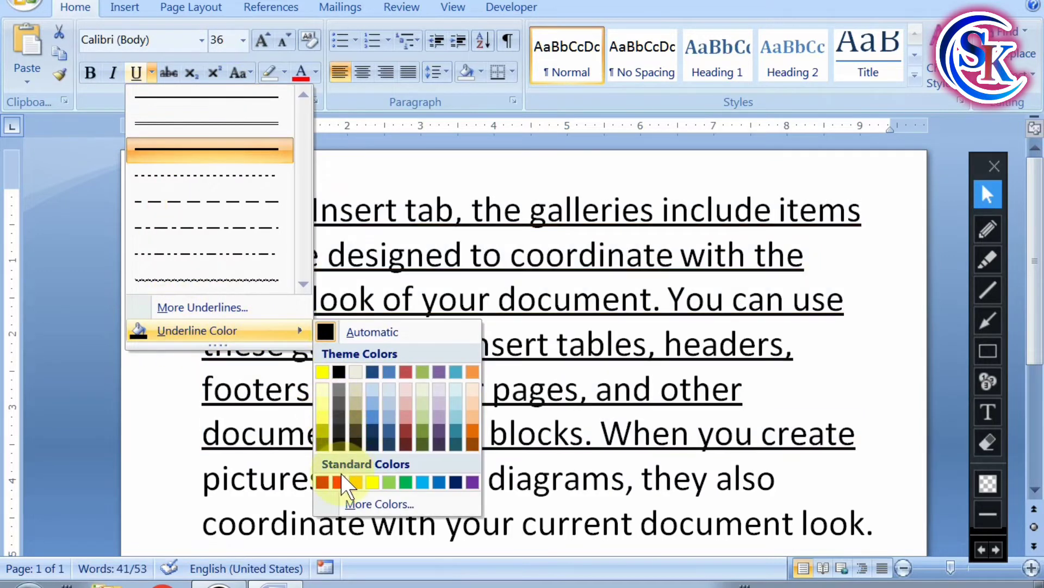
click(370, 482)
click(502, 323)
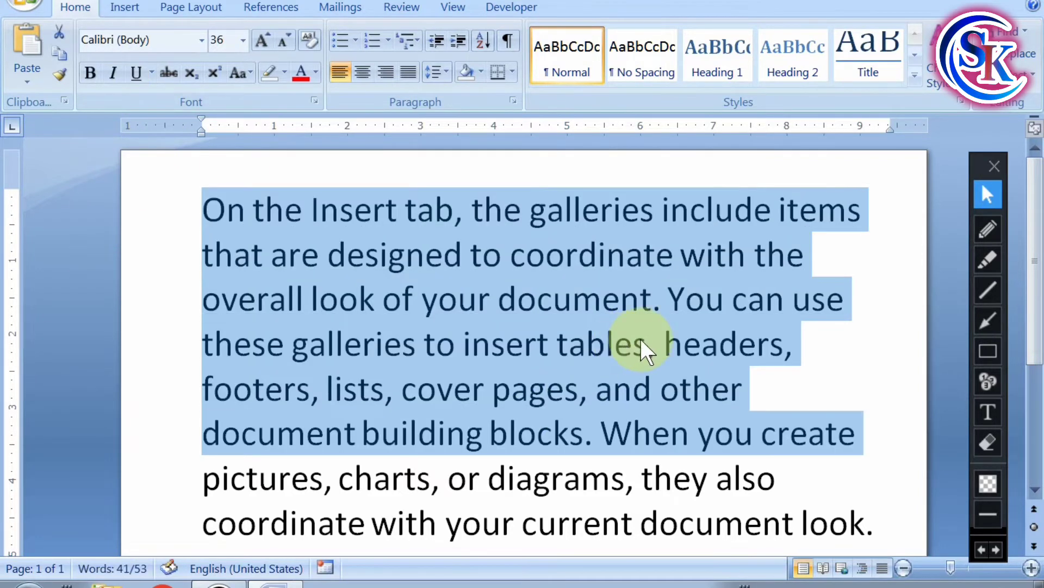
click(987, 229)
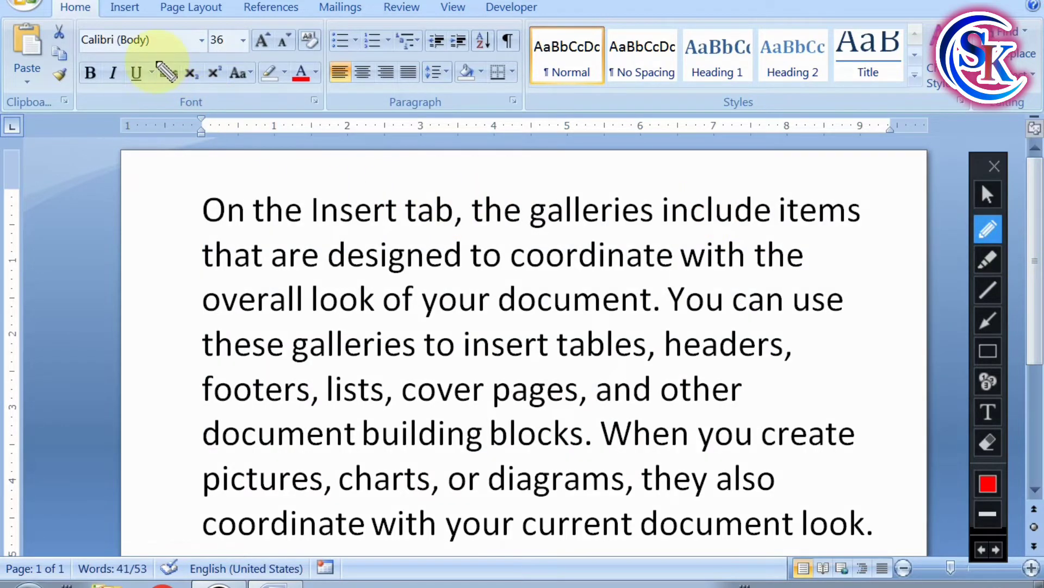
mouse_move(155, 53)
mouse_down()
mouse_move(143, 82)
mouse_move(171, 89)
mouse_move(164, 61)
mouse_up()
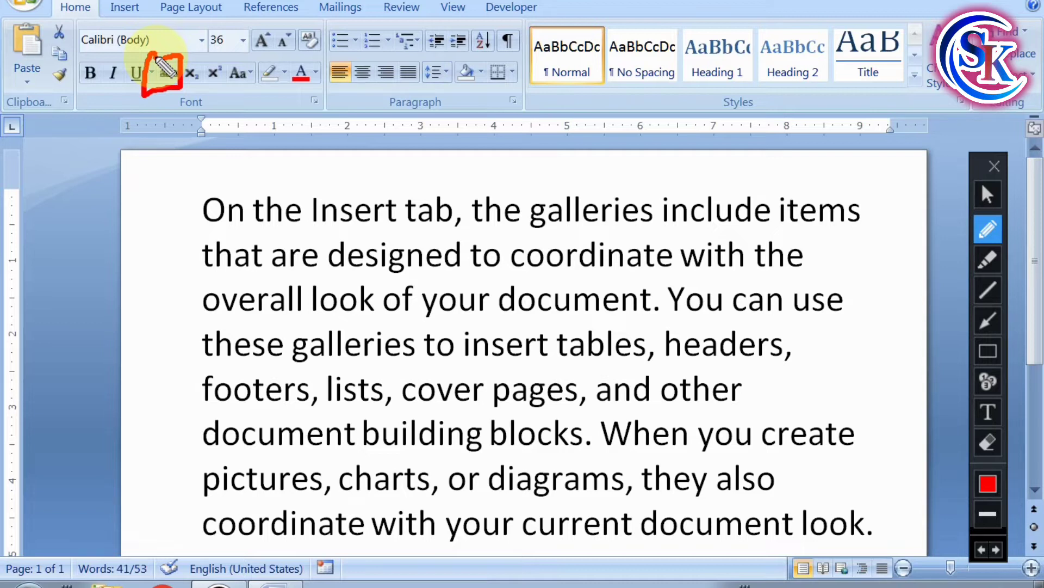
key(ctrl+z)
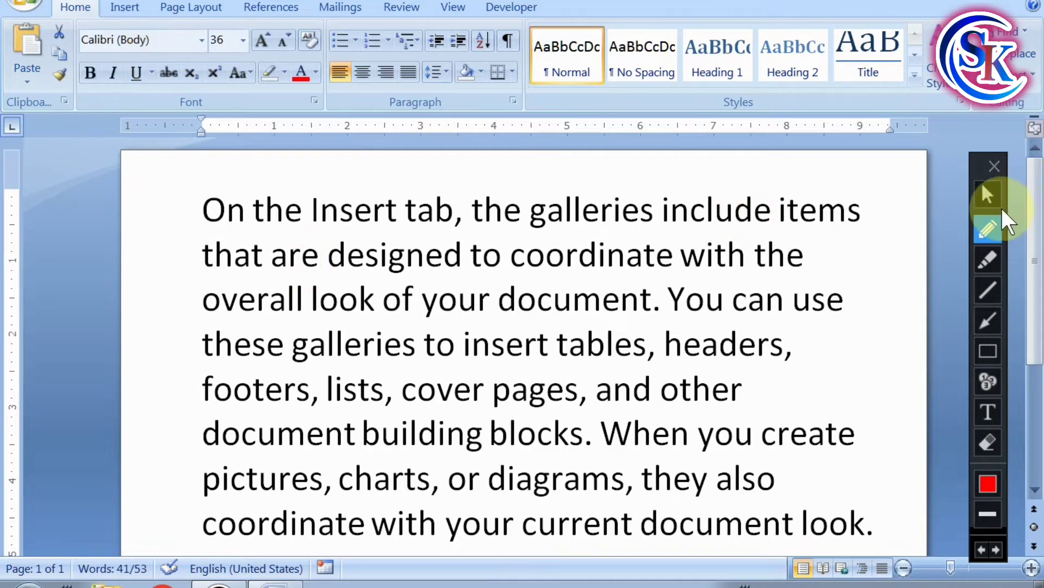
click(191, 260)
click(207, 256)
drag(200, 255, 483, 274)
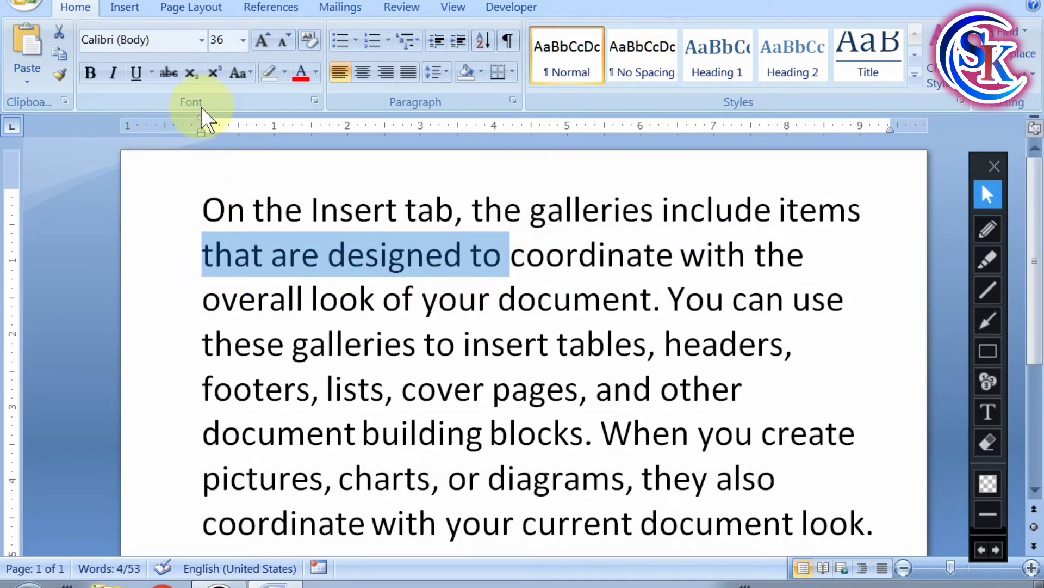
click(168, 70)
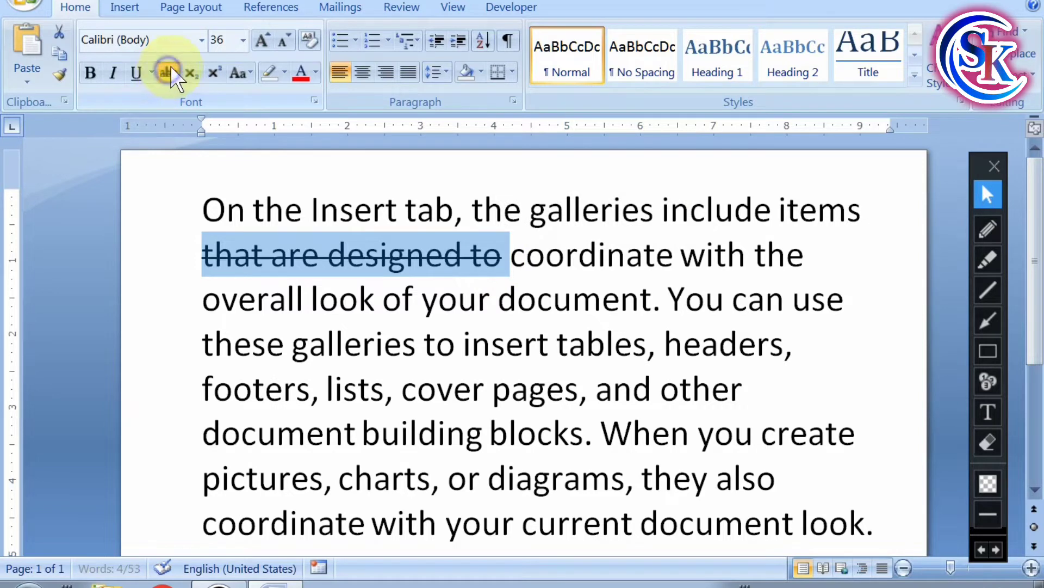
click(437, 389)
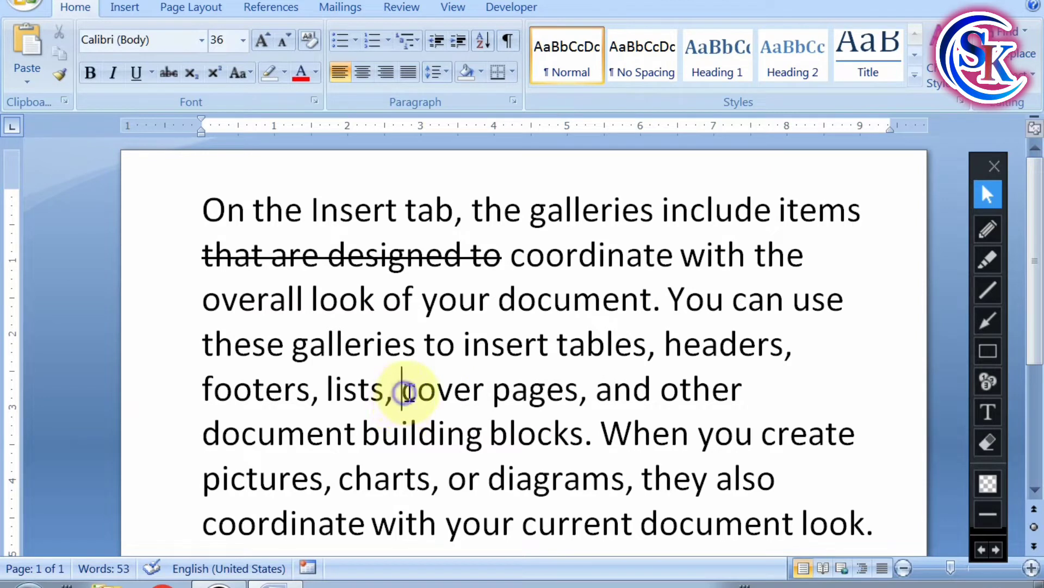
drag(402, 393, 748, 397)
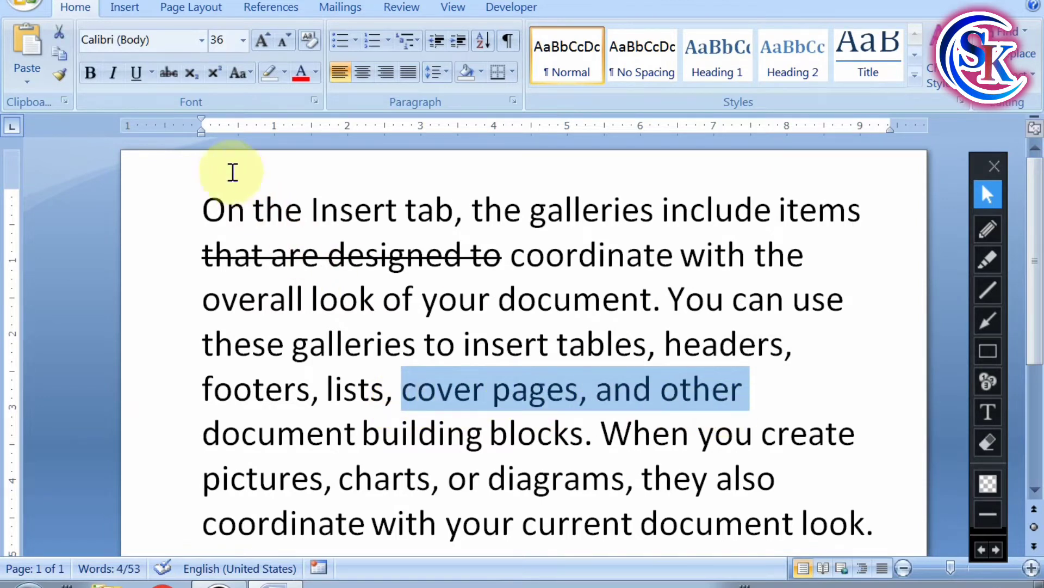
click(168, 73)
click(342, 459)
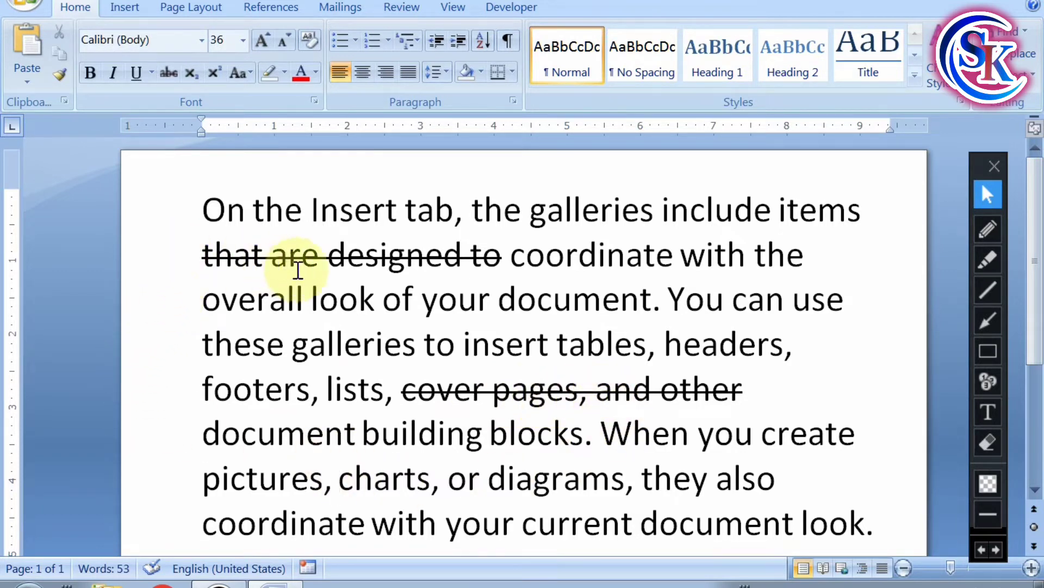
click(493, 300)
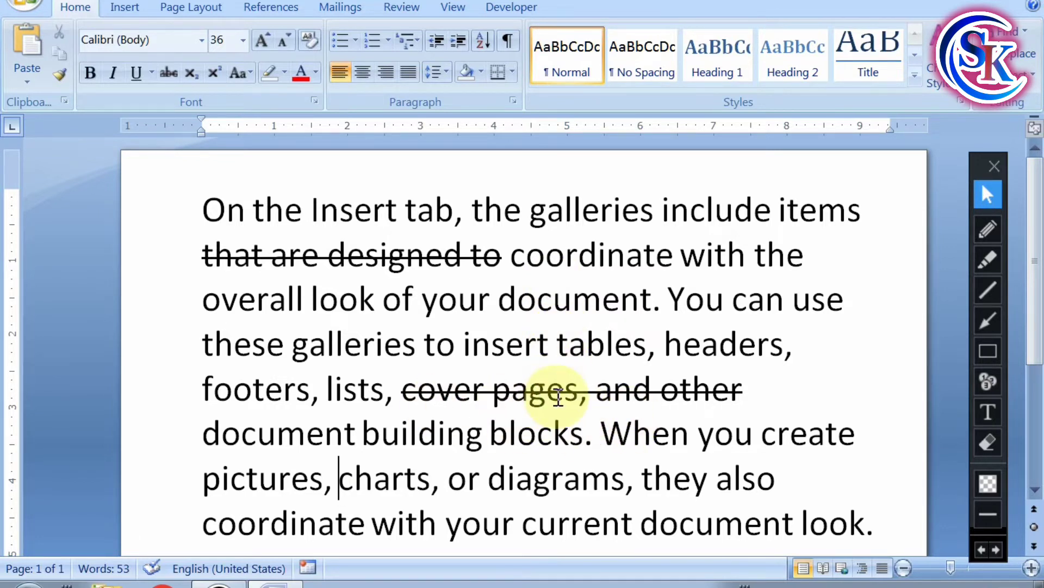
drag(395, 391, 748, 390)
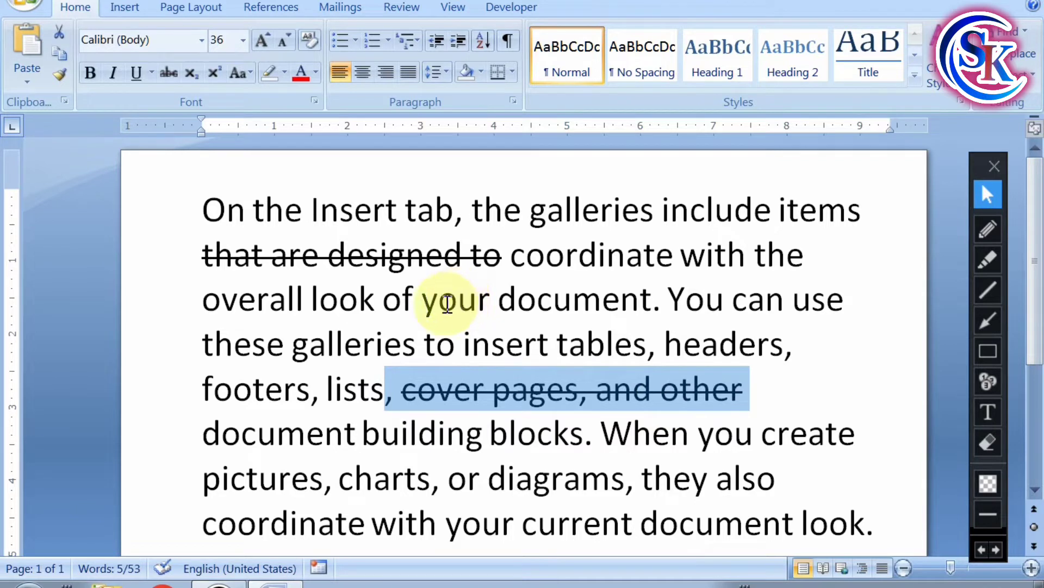
click(169, 73)
click(357, 435)
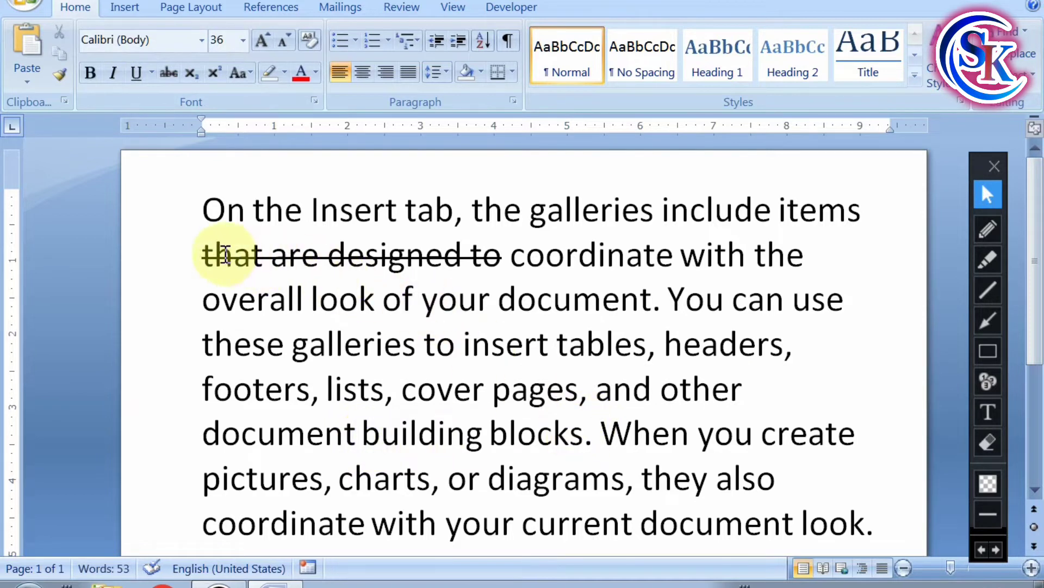
click(200, 255)
drag(200, 254, 437, 268)
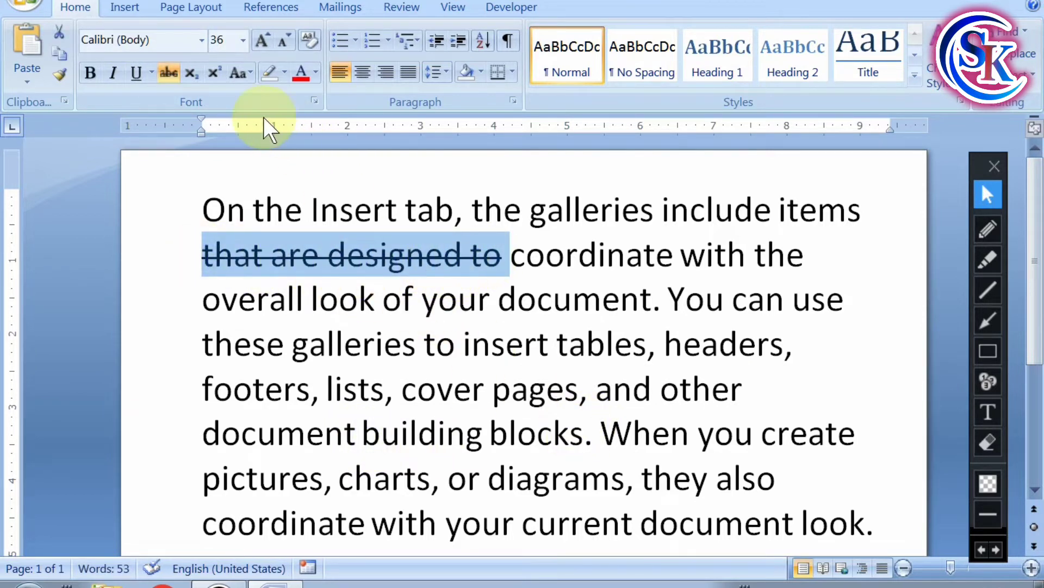
click(167, 73)
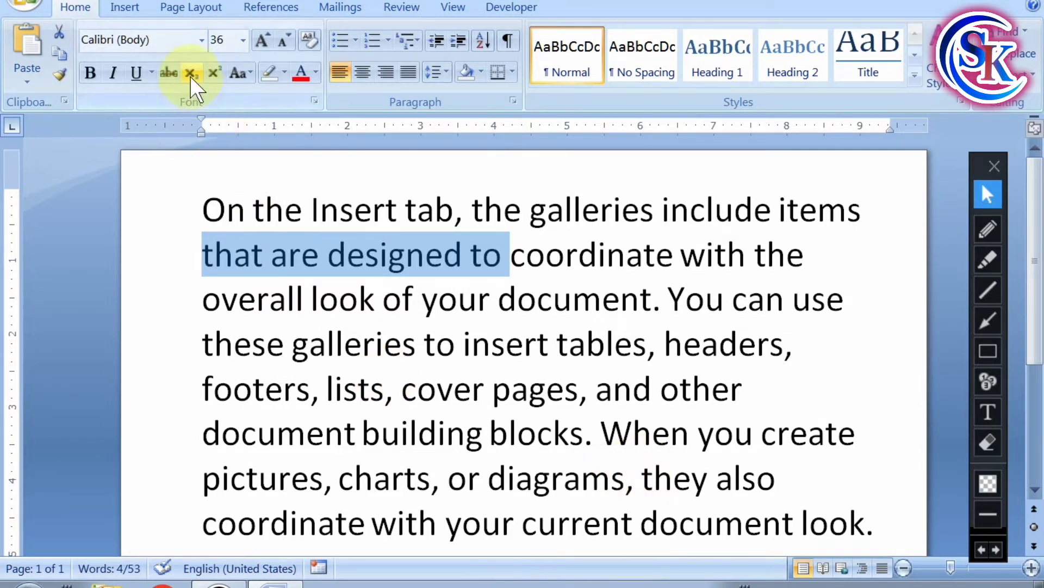
click(988, 230)
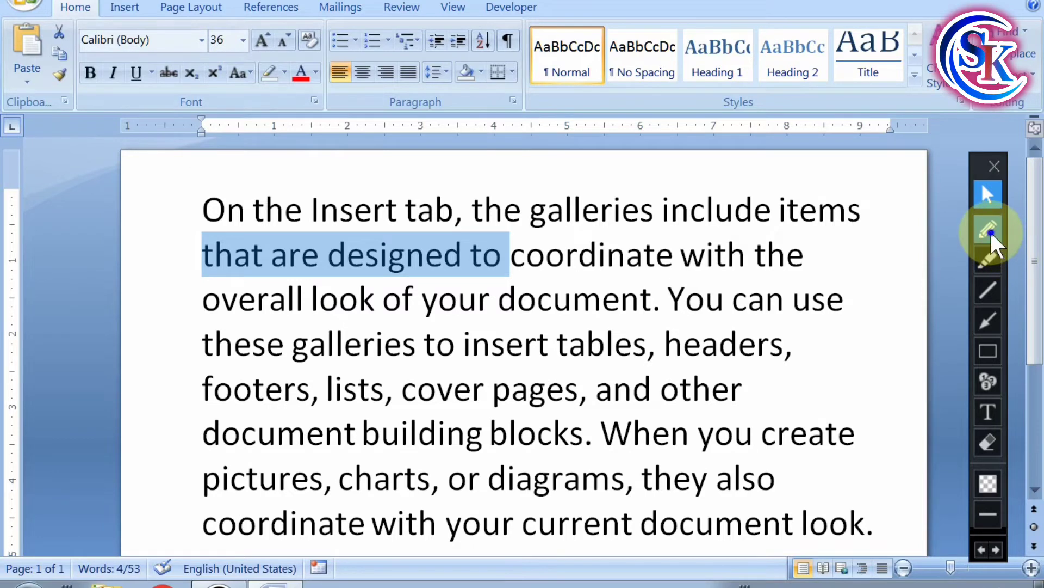
- Mark the Subscript and Superscript buttons with the screen pen, clear the marks, and start a blank document
mouse_move(179, 61)
mouse_down()
mouse_move(211, 58)
mouse_move(203, 89)
mouse_up()
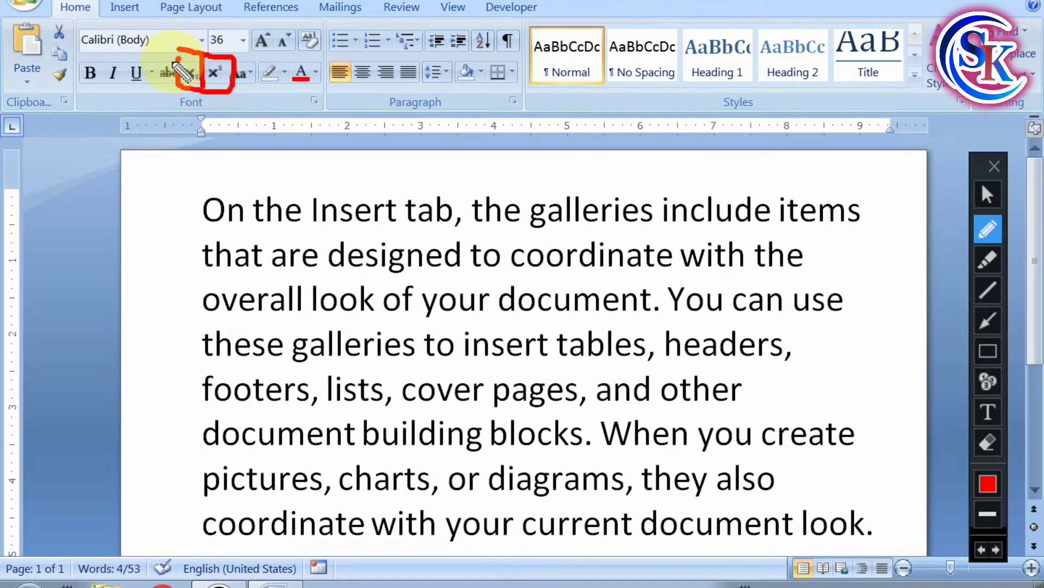
drag(176, 52, 267, 51)
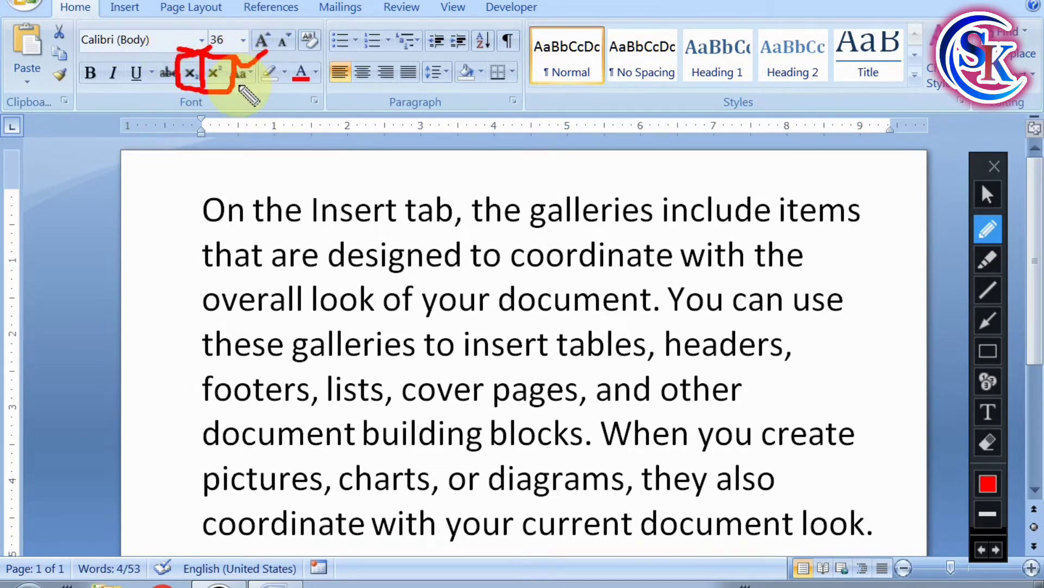
key(ctrl+z)
key(ctrl+z)
key(ctrl+z)
key(ctrl+z)
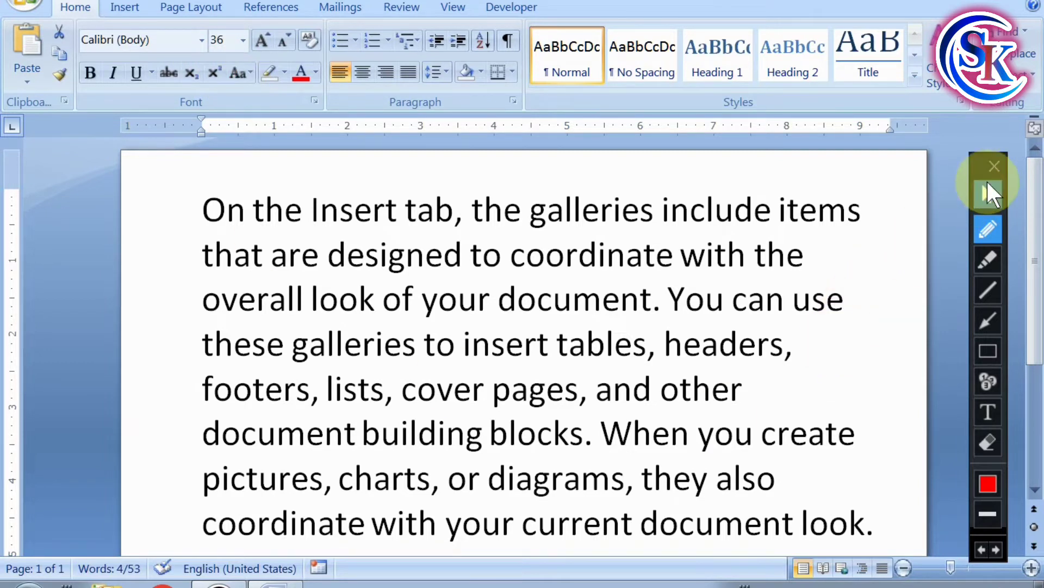
click(989, 194)
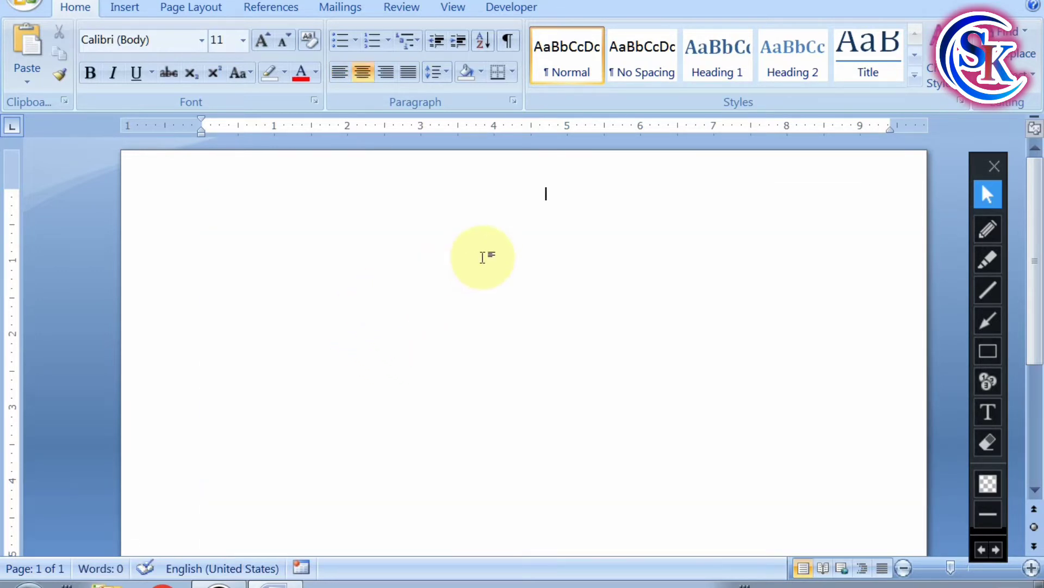
- Justify the empty paragraph, raise the font size to 28, and type A2+b2=a2b2
key(ctrl+j)
click(264, 38)
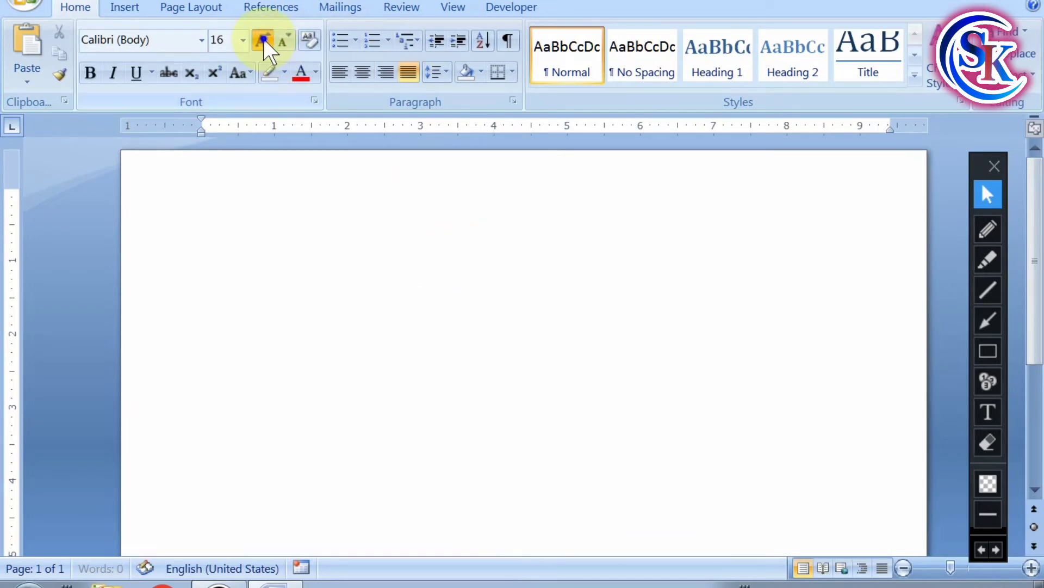
click(264, 38)
click(263, 38)
click(263, 38)
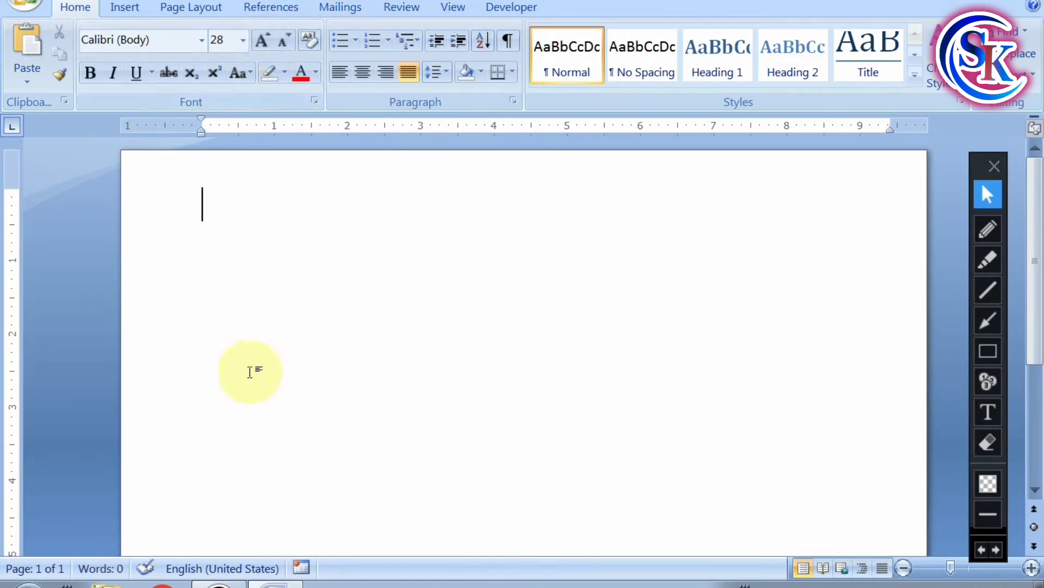
text(a)
key(BackSpace)
text(A2)
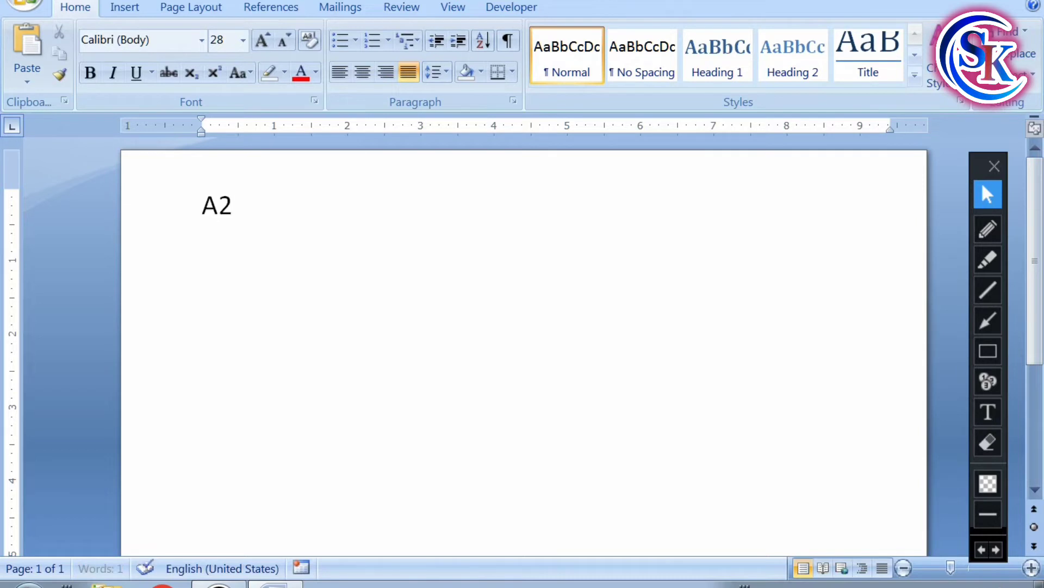
text(+)
text(b2)
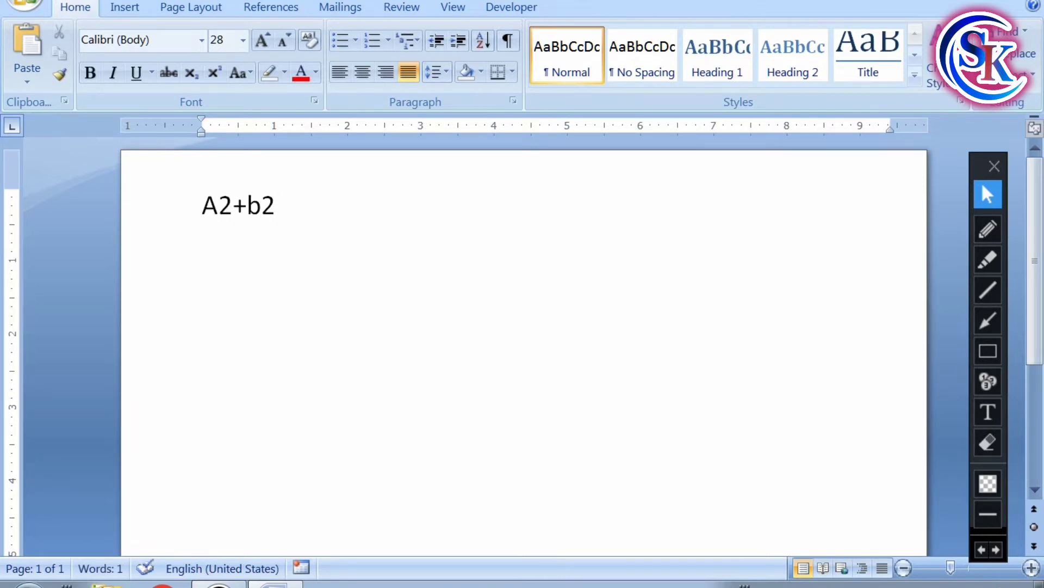
text(=a)
text(2b2)
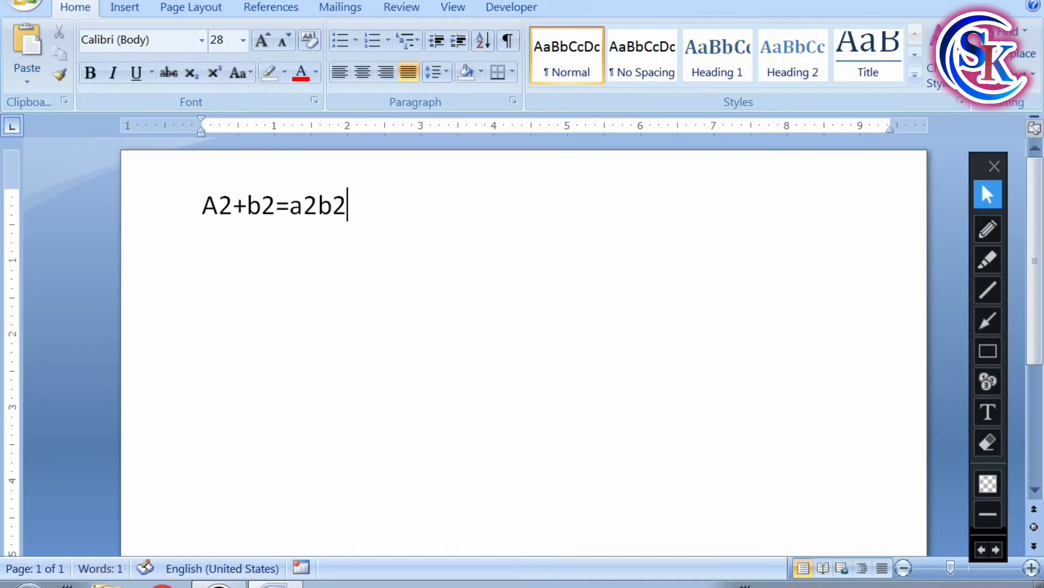
- Make the equation UPPERCASE, enlarge it to 100 pt, and start a new line below
drag(373, 215, 204, 206)
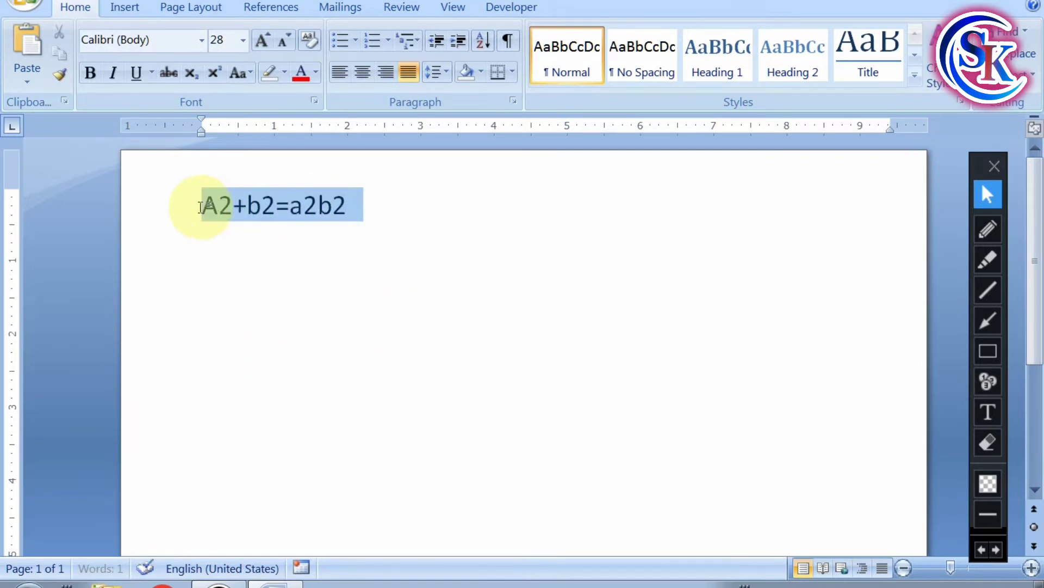
click(240, 72)
click(282, 141)
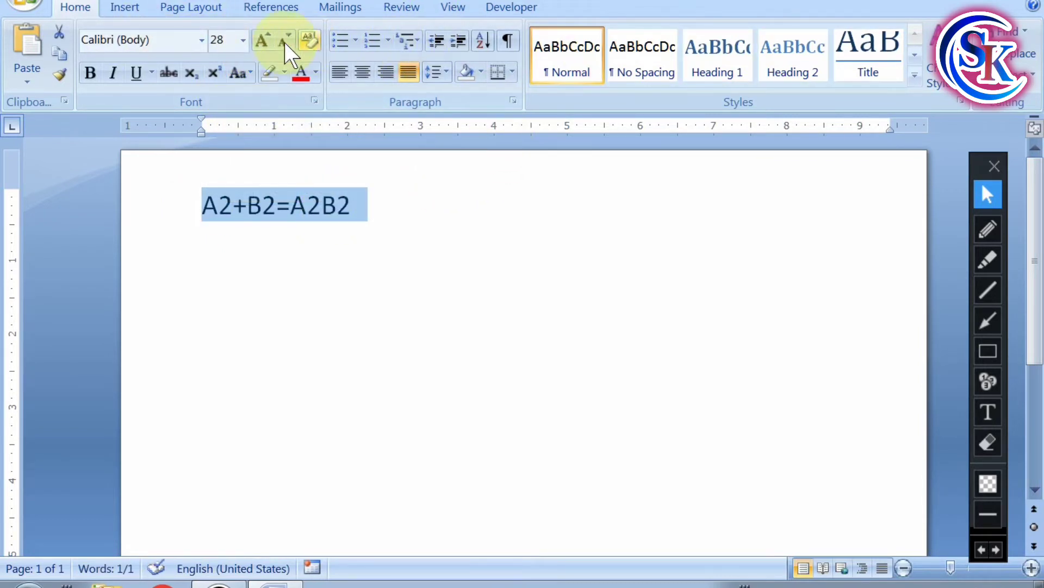
double_click(262, 40)
double_click(262, 41)
double_click(262, 40)
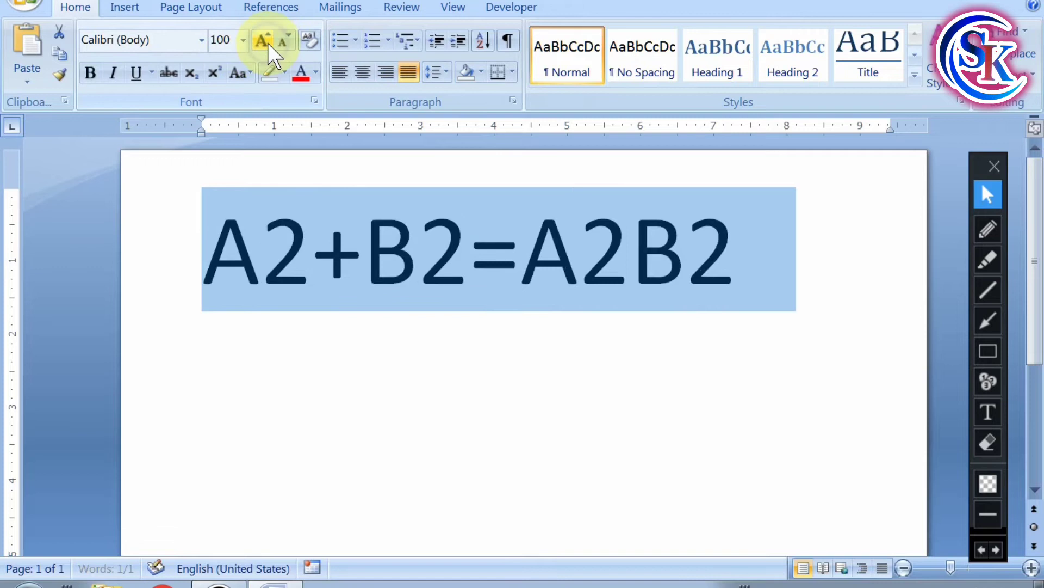
click(443, 408)
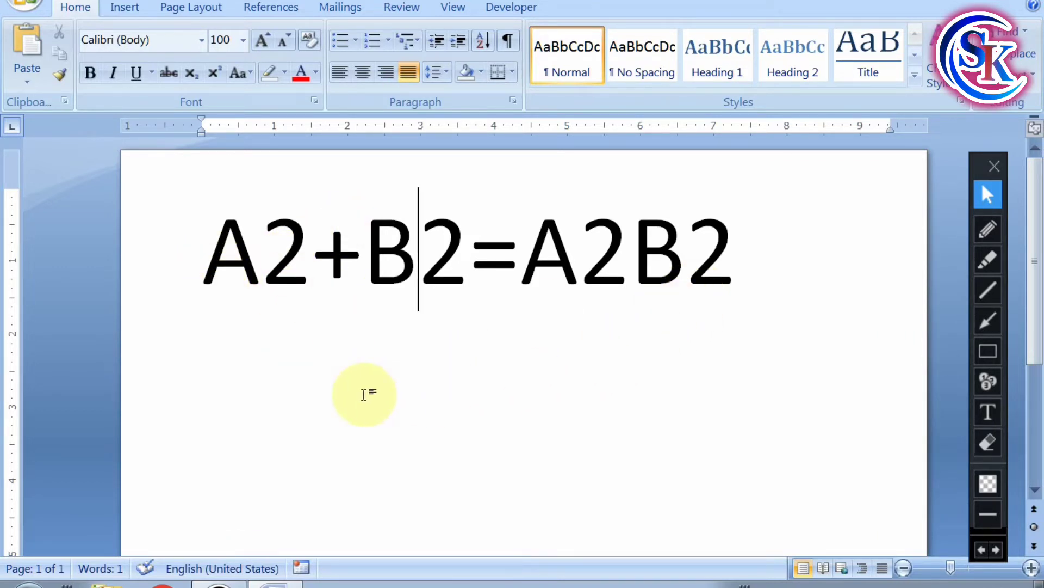
click(753, 249)
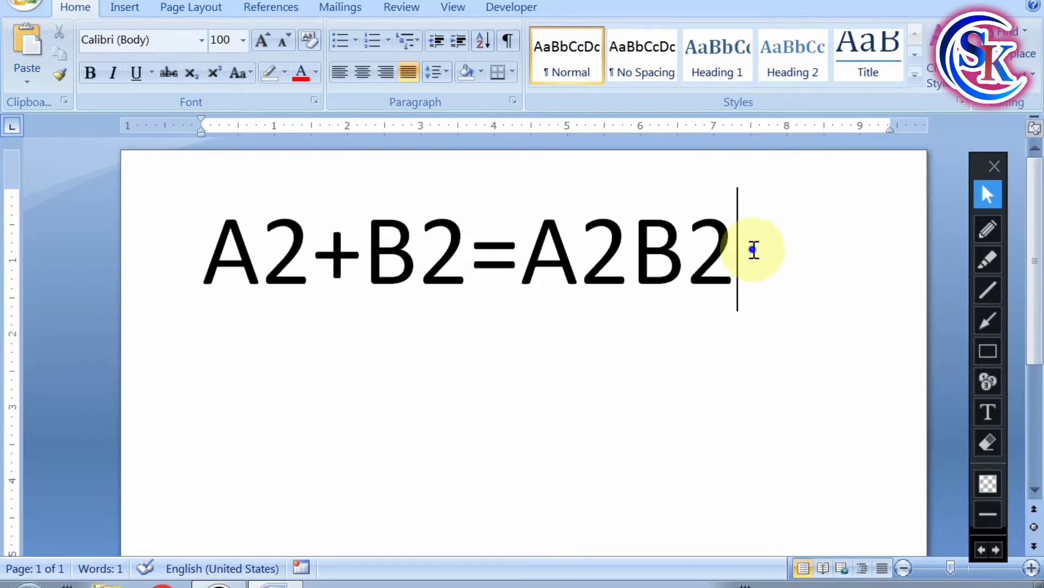
key(Return)
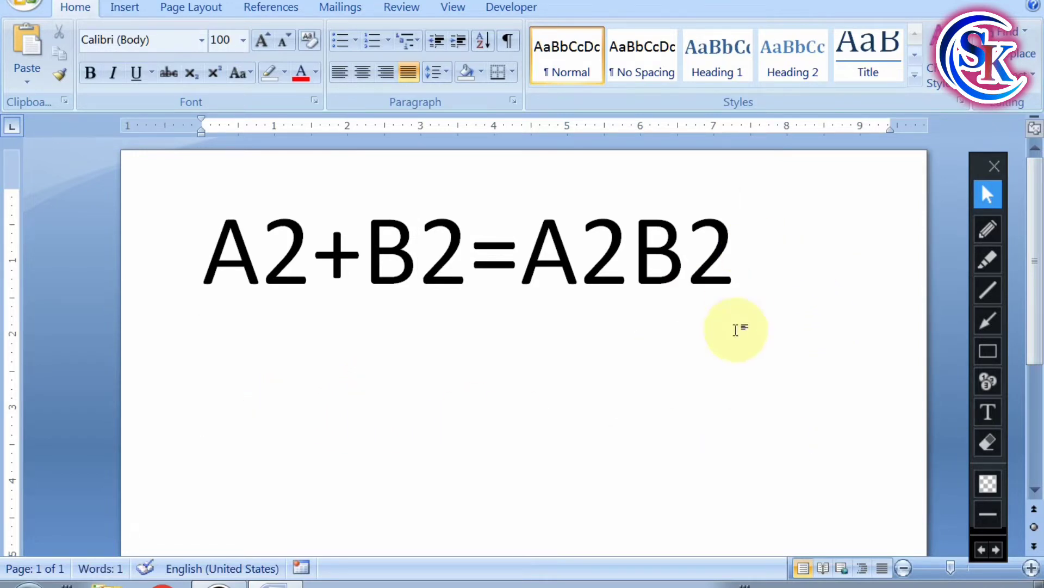
- Type O2 on the new line and make its 2 a subscript
text(O)
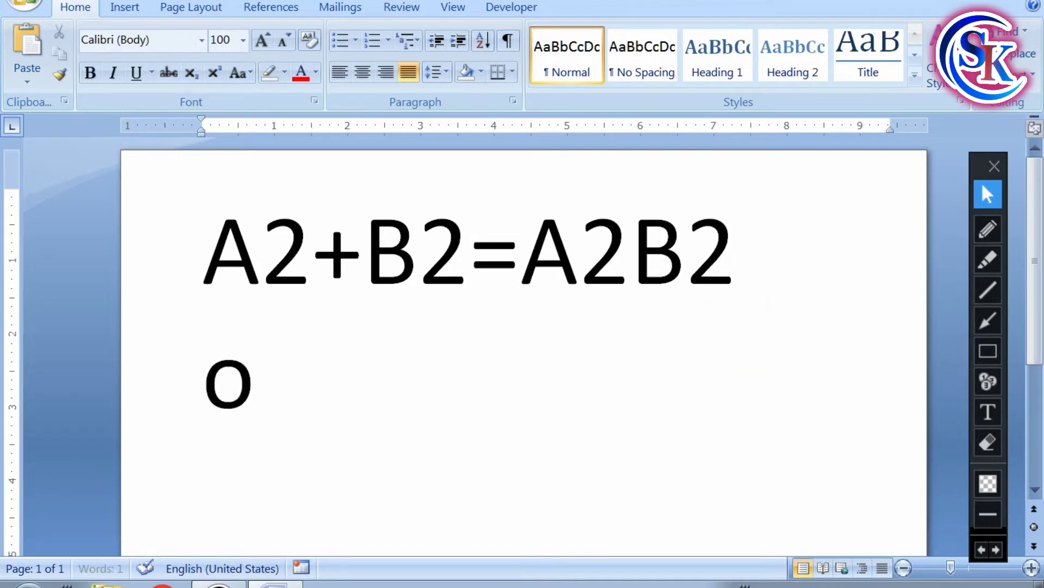
text(2)
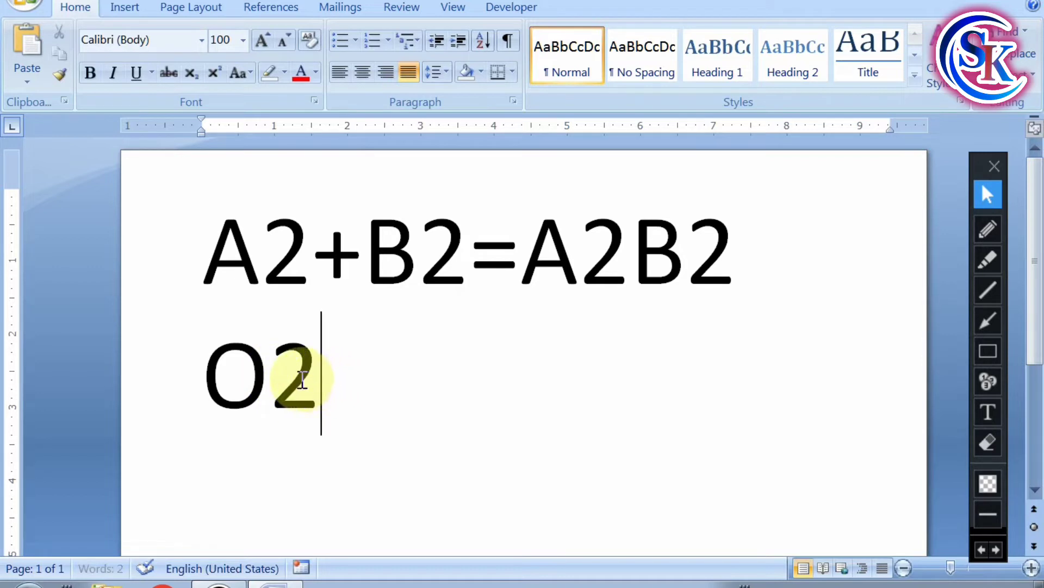
drag(305, 376, 294, 379)
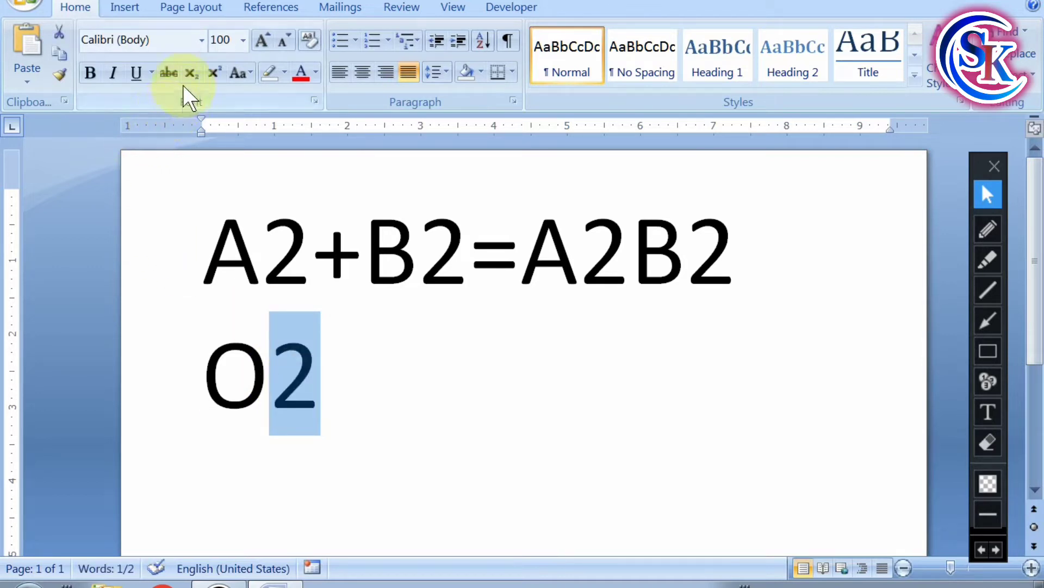
click(192, 73)
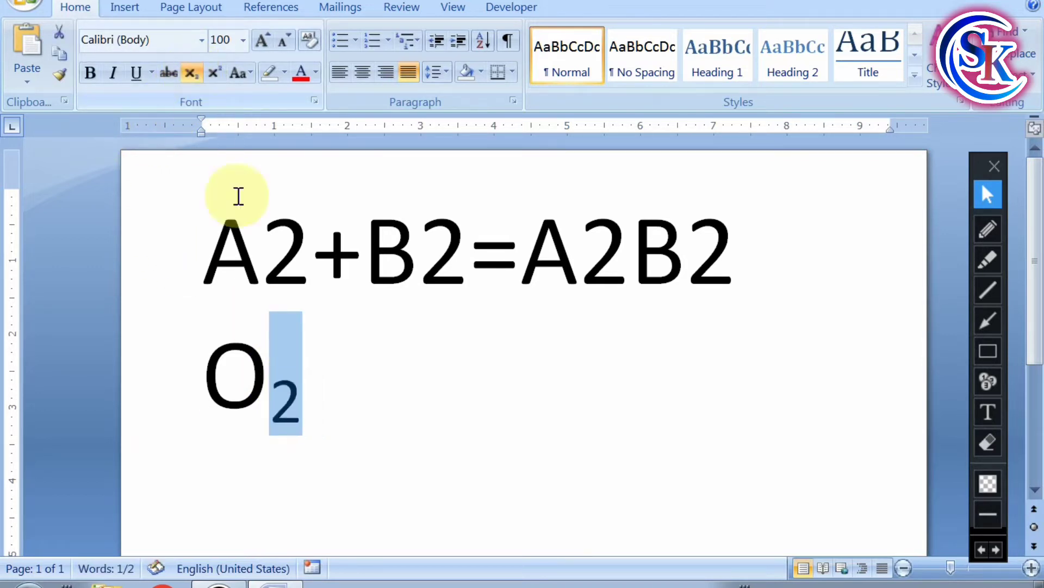
click(346, 415)
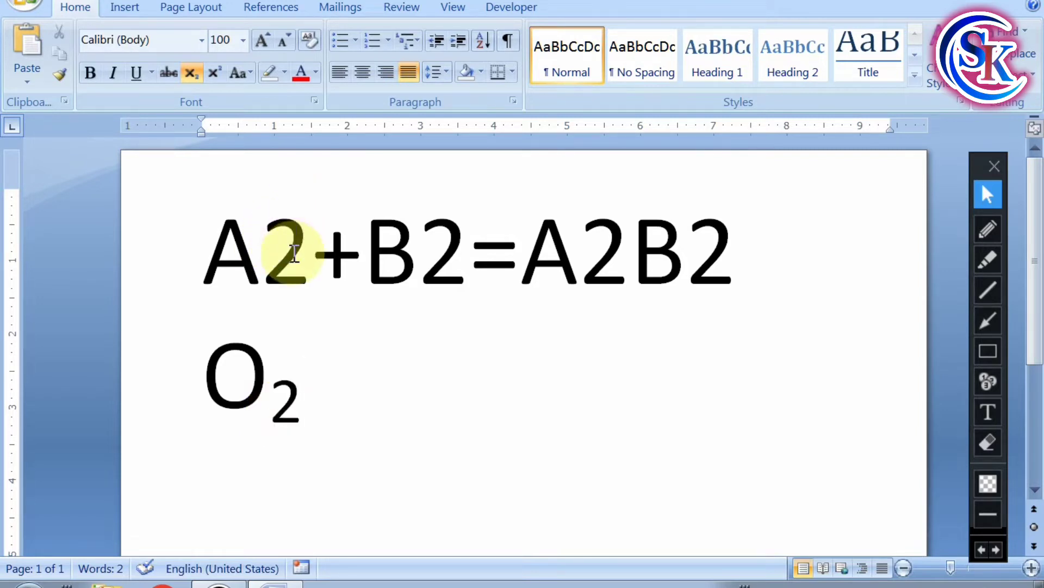
- Subscript each of the four 2s in the equation A2+B2=A2B2
drag(300, 251, 286, 258)
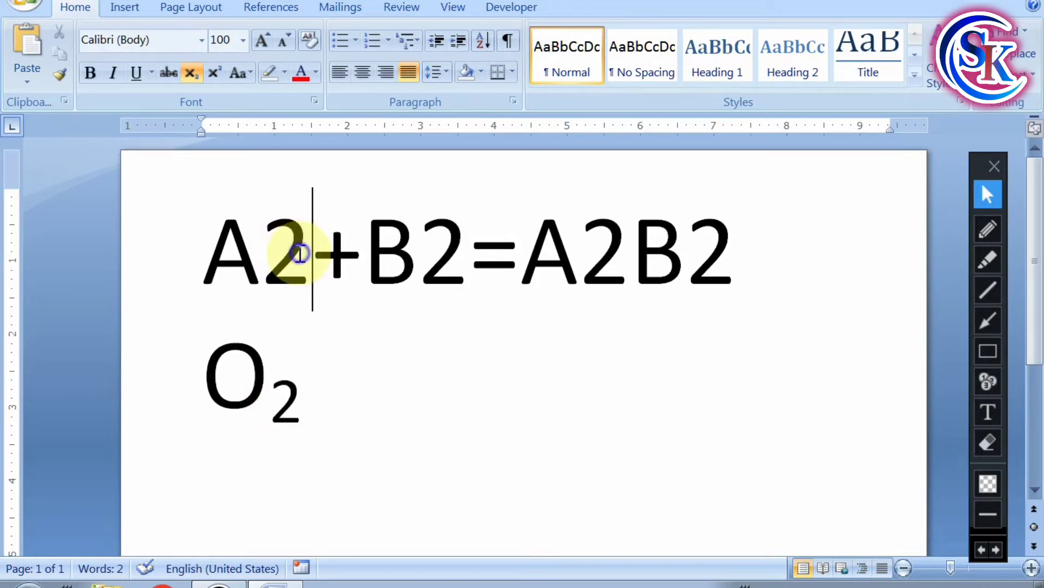
click(192, 73)
click(428, 255)
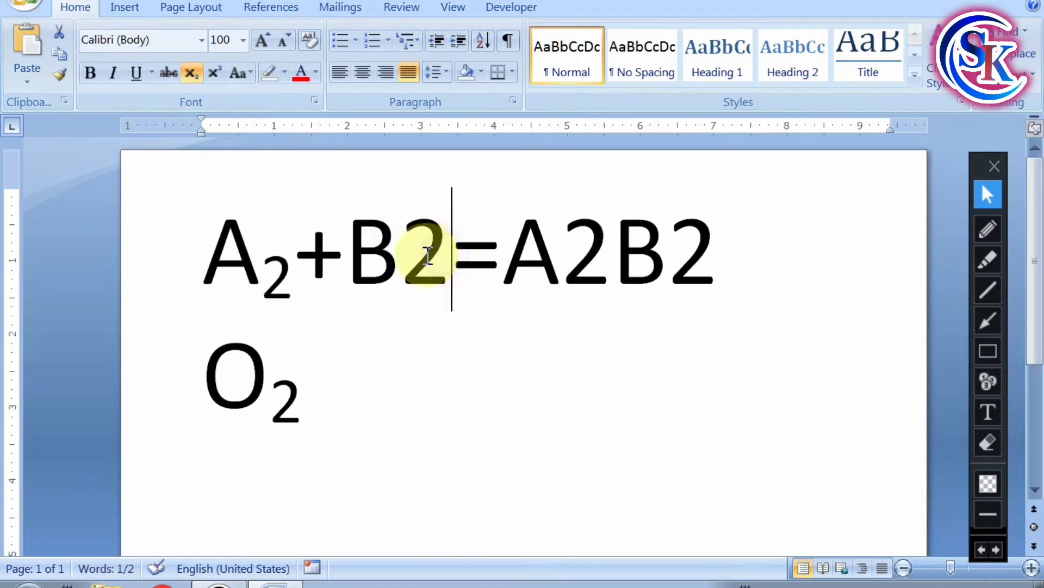
drag(450, 254, 404, 240)
click(194, 79)
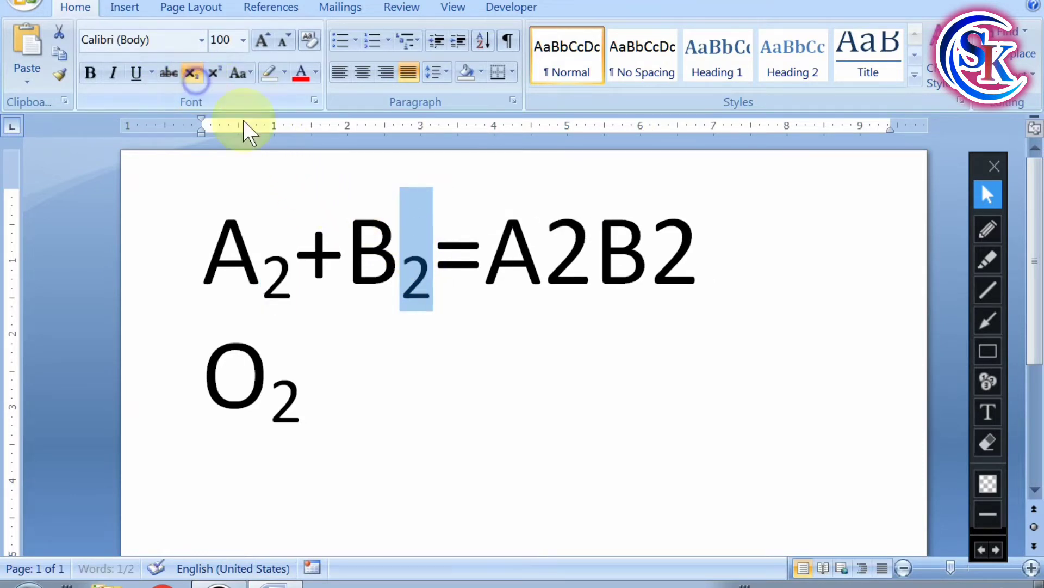
drag(595, 245, 568, 245)
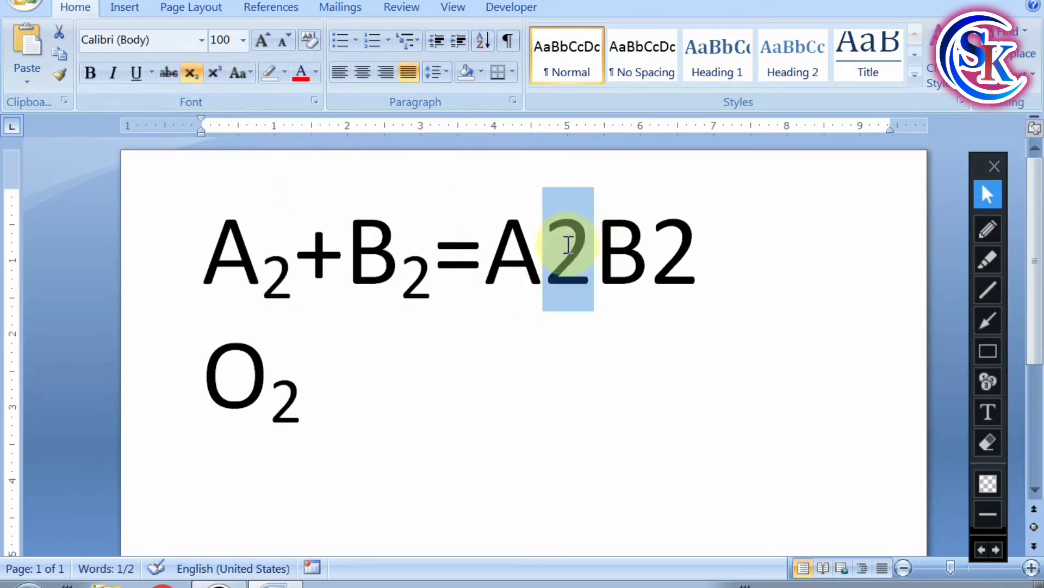
click(194, 77)
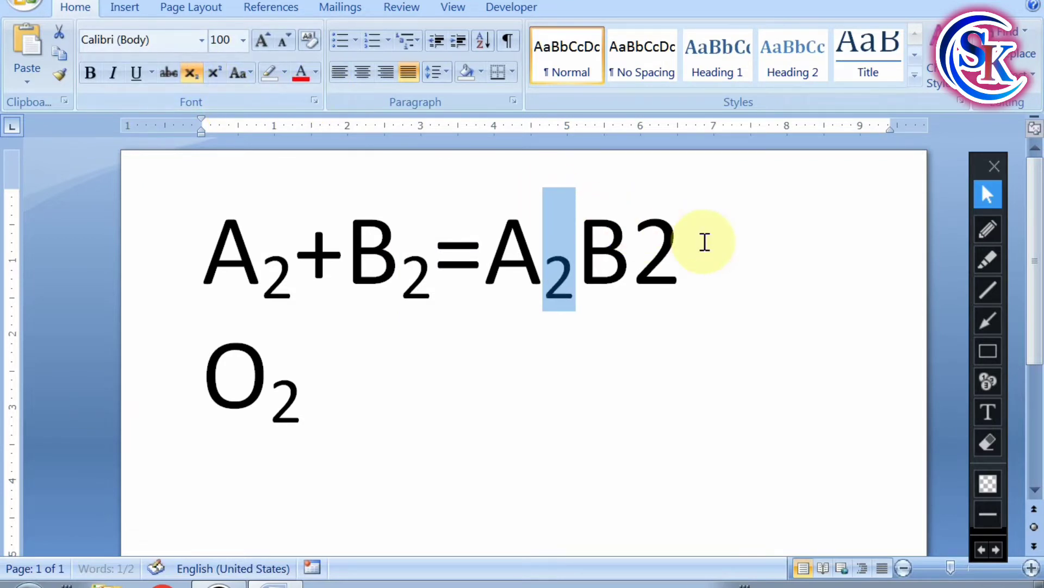
click(660, 255)
drag(660, 255, 631, 254)
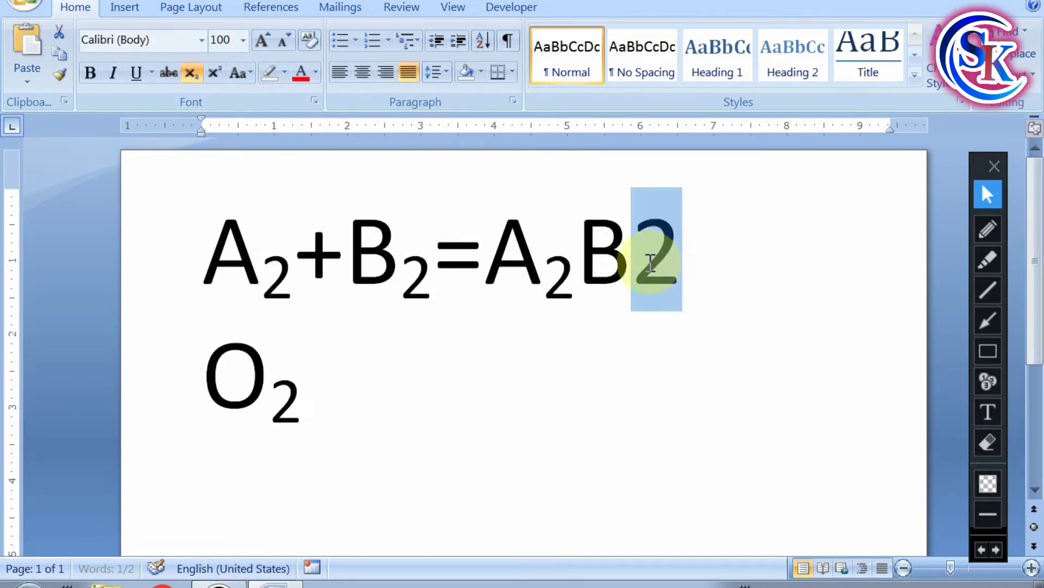
click(194, 75)
click(361, 324)
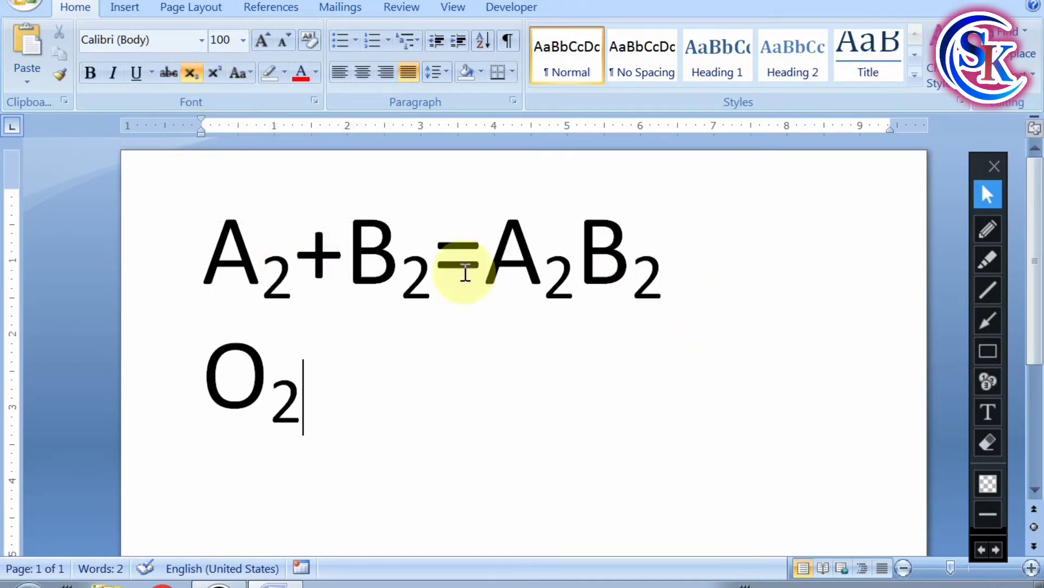
- Undo the equation's subscripts and make the 2 after the first A a superscript
key(ctrl+z)
key(ctrl+z)
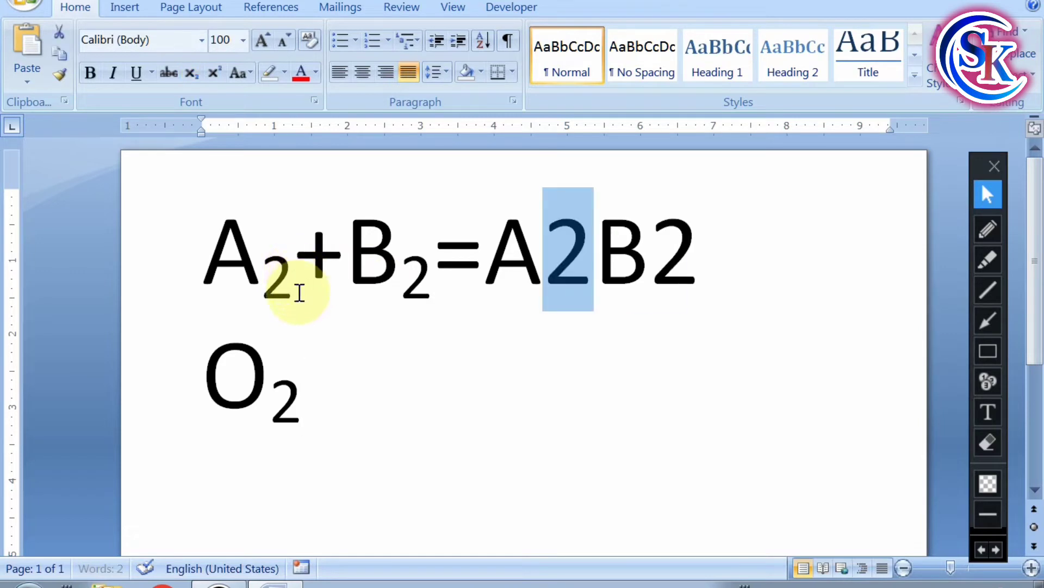
key(ctrl+z)
key(ctrl+z)
click(298, 292)
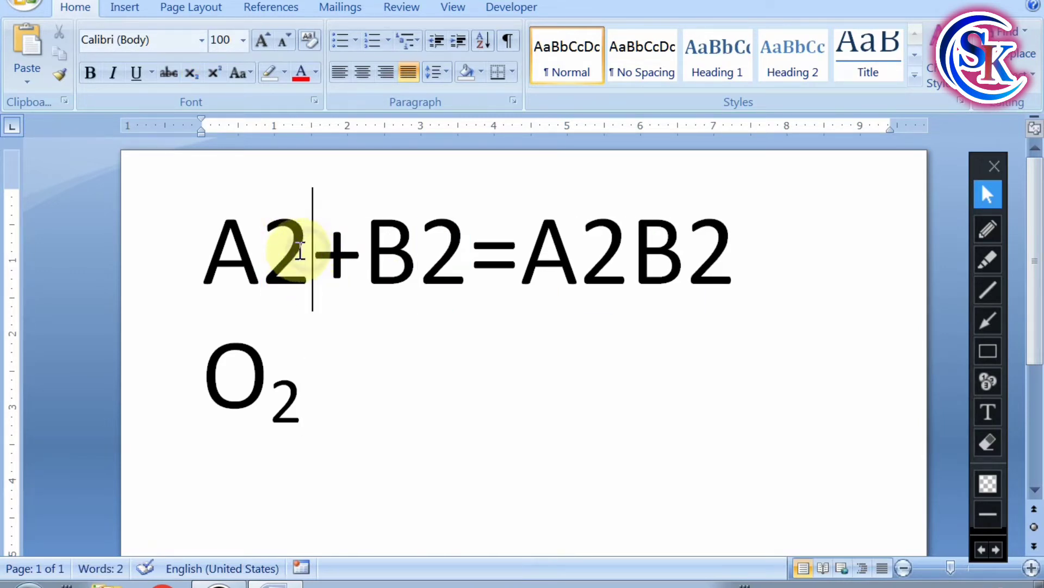
key(shift+Left)
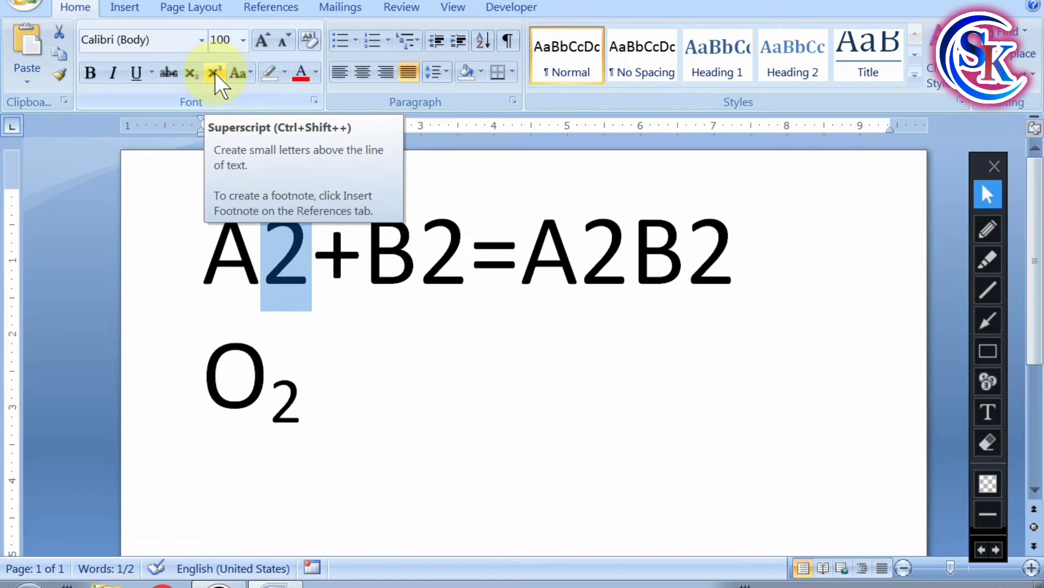
click(215, 73)
click(334, 296)
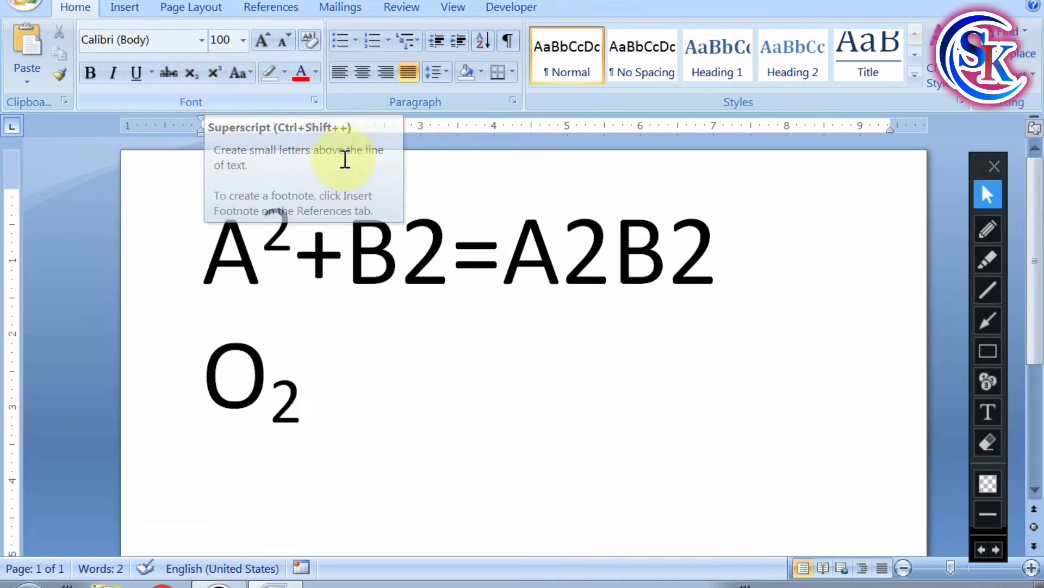
- Superscript the remaining three 2s so the equation reads A²+B²=A²B²
drag(443, 252, 405, 255)
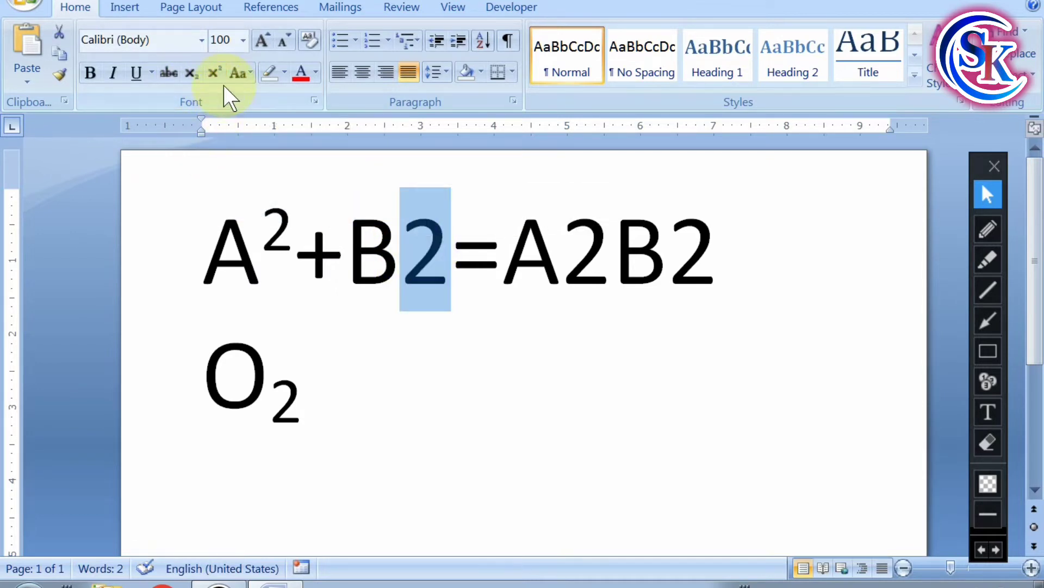
click(215, 72)
drag(595, 244, 543, 249)
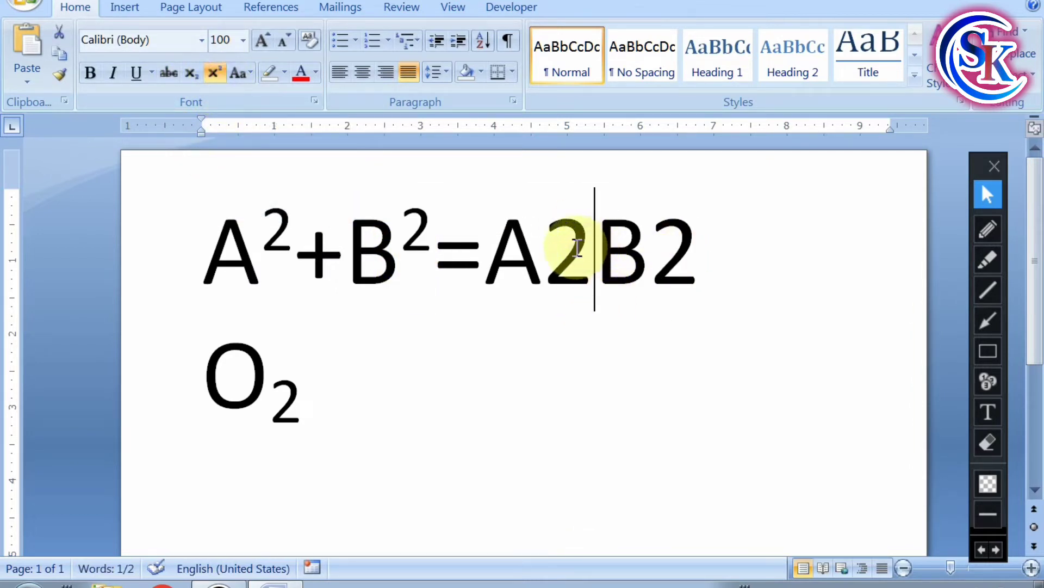
click(214, 72)
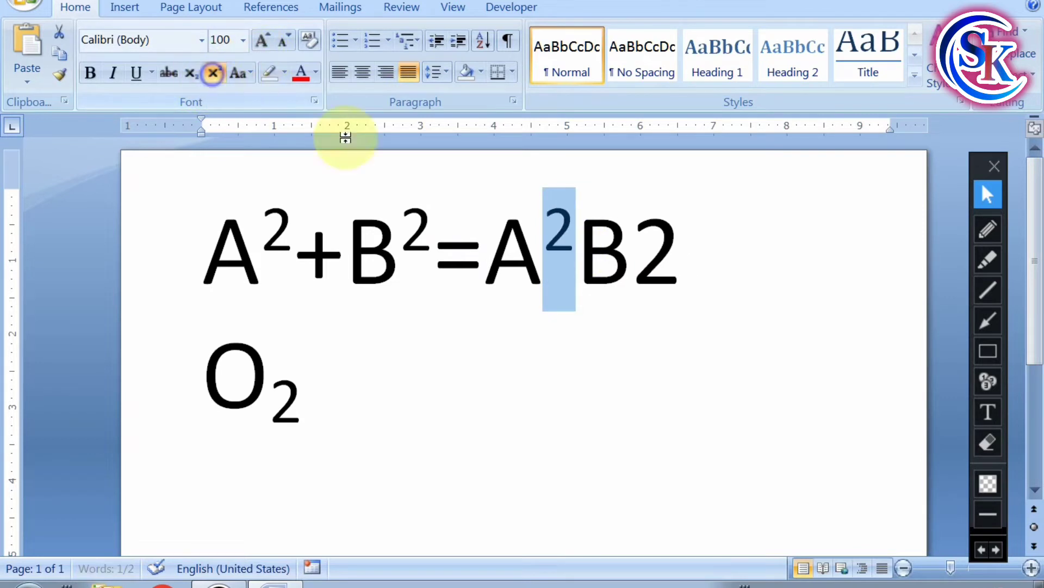
drag(681, 247, 653, 250)
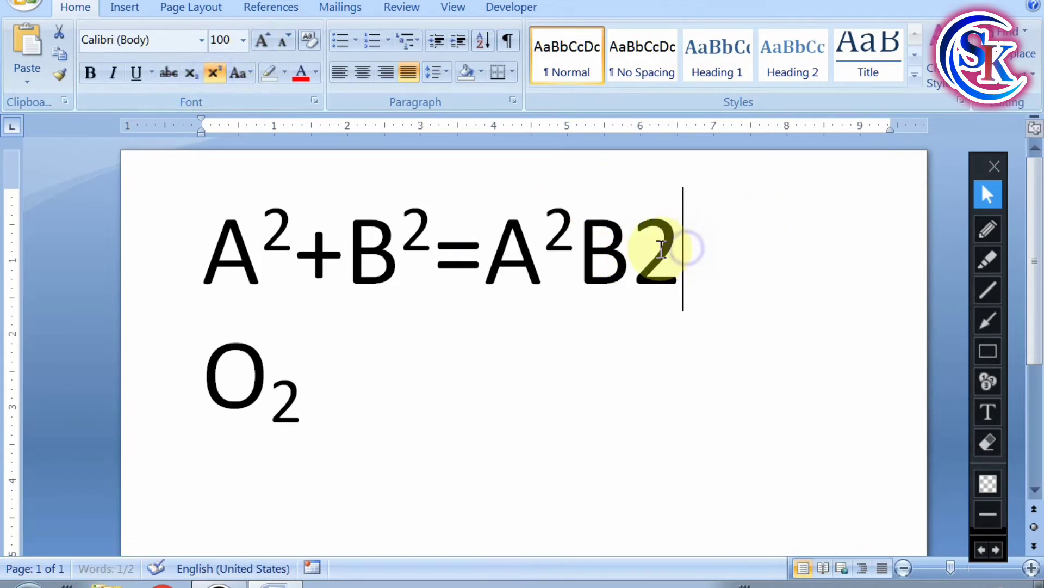
click(214, 72)
click(436, 437)
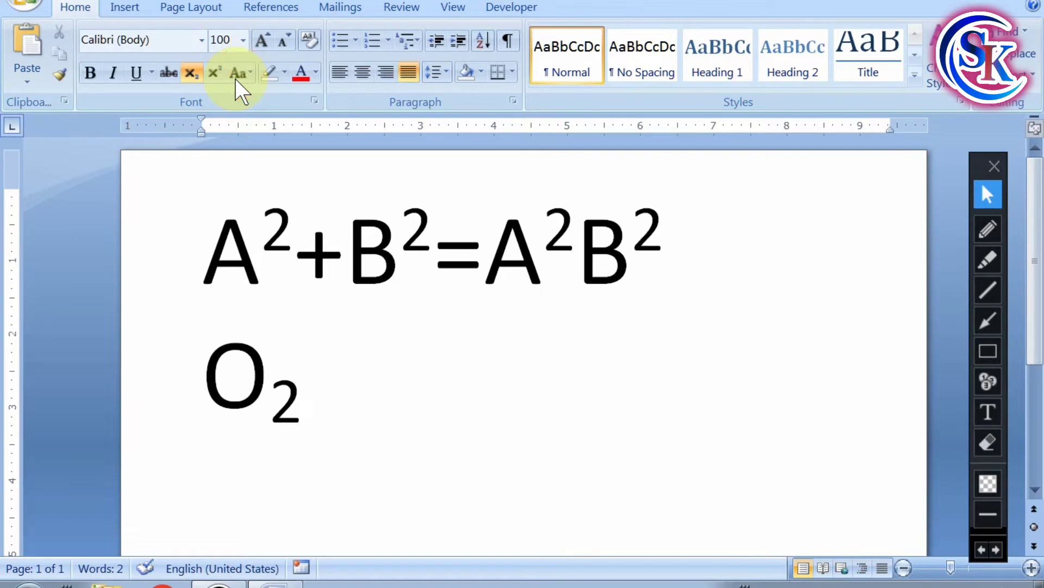
click(357, 518)
- Delete everything and generate justified sample paragraphs with =rand()
key(ctrl+a)
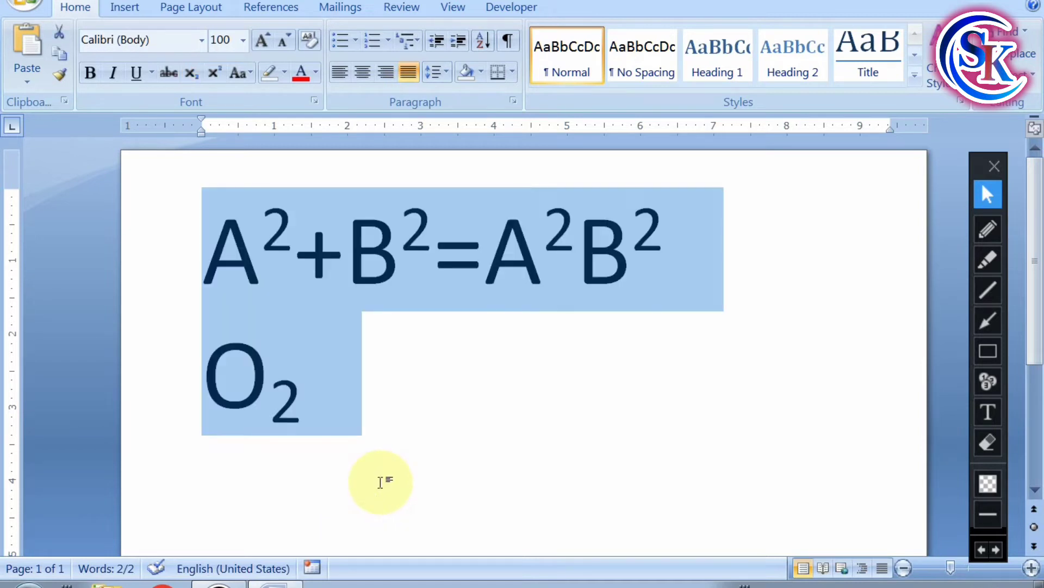
key(Delete)
key(ctrl+j)
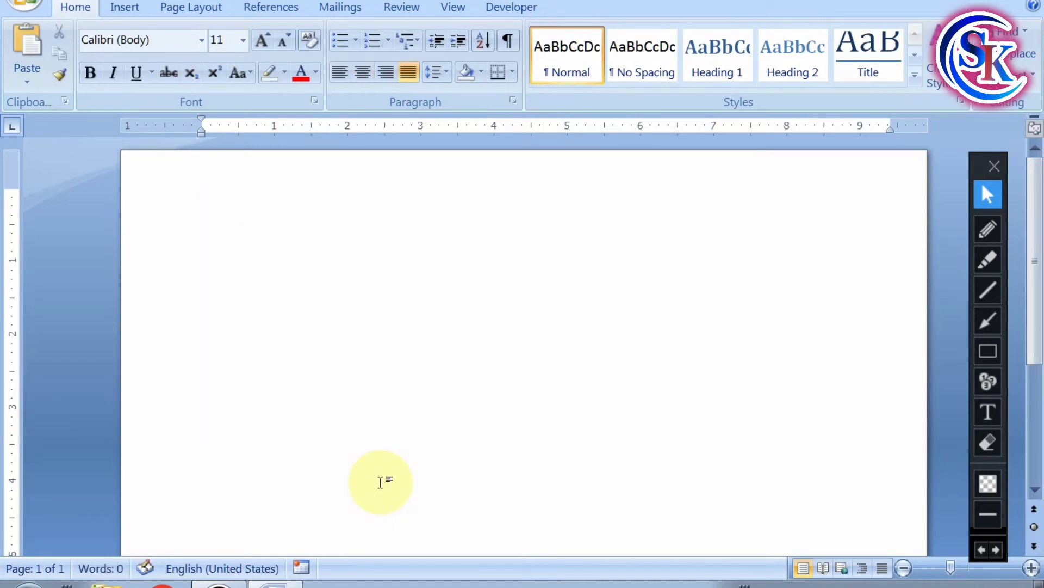
text(=)
text(())
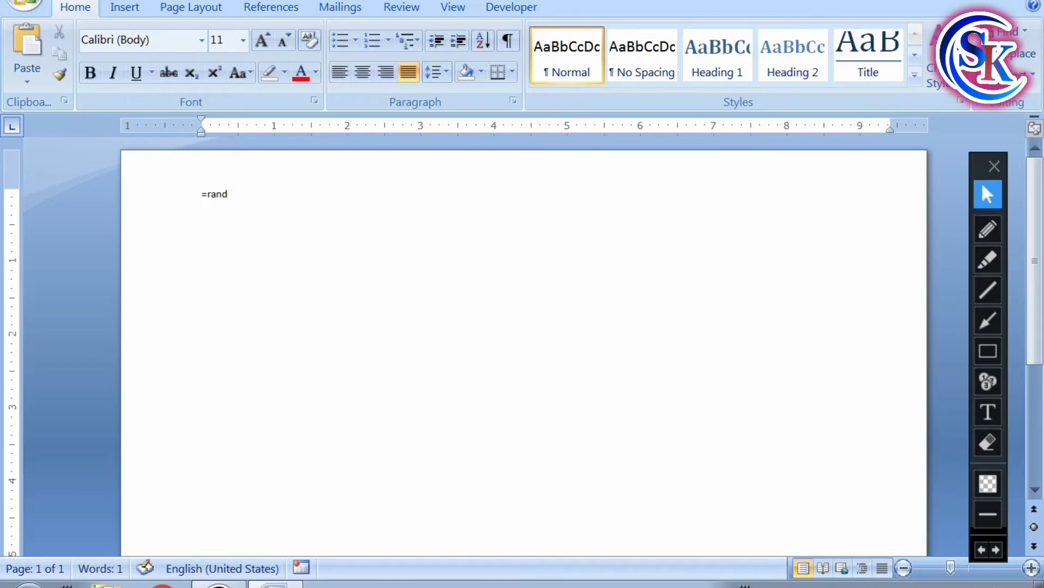
key(Return)
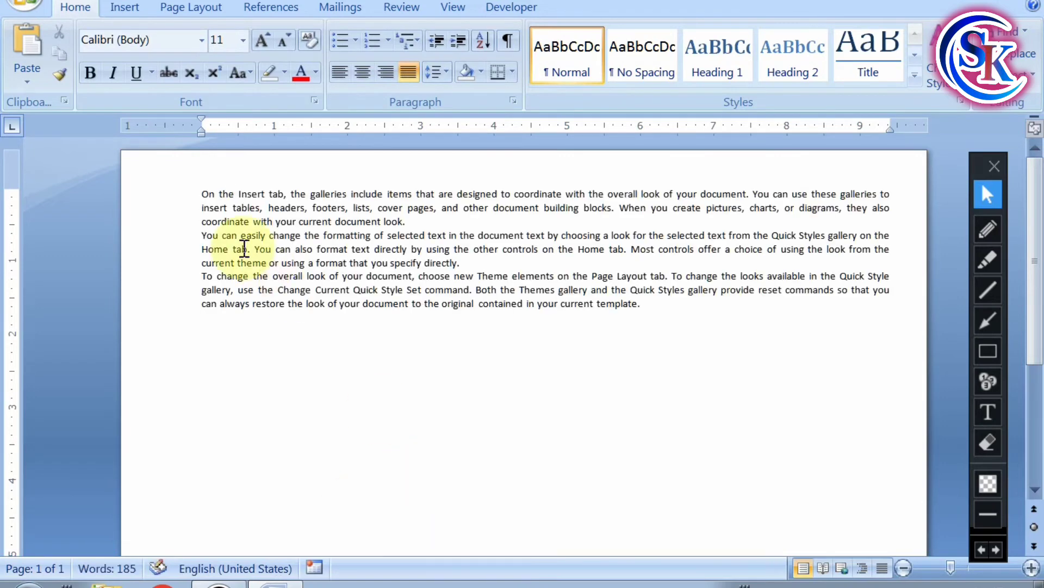
- Enlarge all the sample text to 22 pt
drag(200, 193, 619, 385)
click(264, 40)
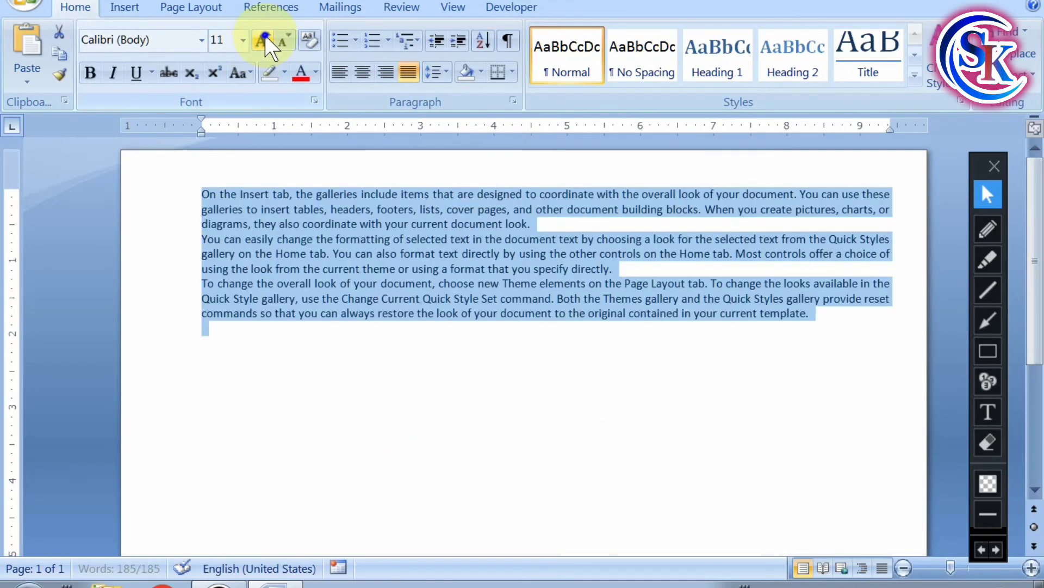
click(264, 39)
click(263, 39)
click(264, 40)
click(263, 39)
click(264, 40)
click(332, 427)
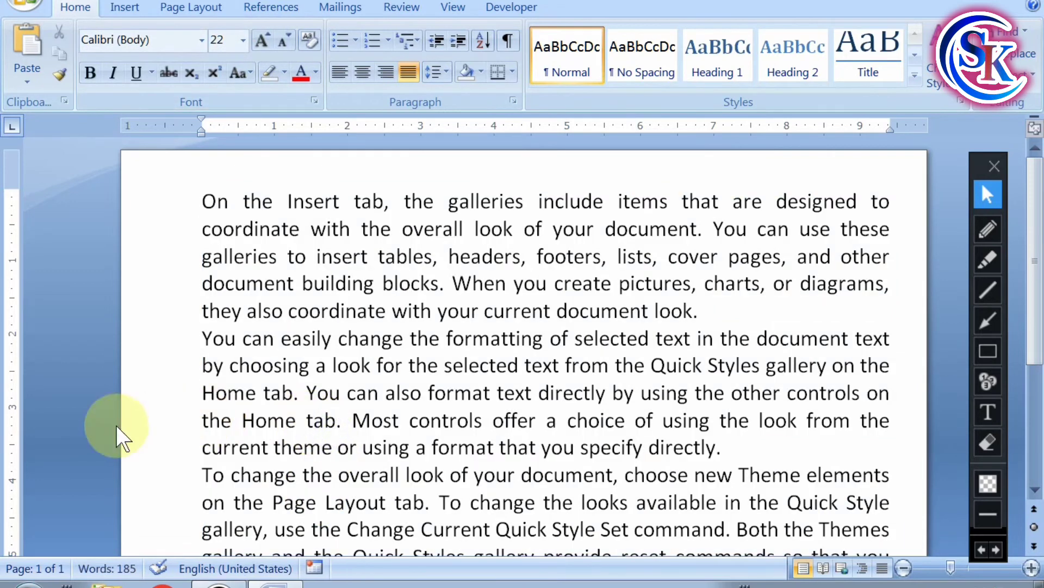
- Delete the end of the text and enlarge the remaining paragraphs to 26 pt
drag(122, 421, 687, 579)
key(Delete)
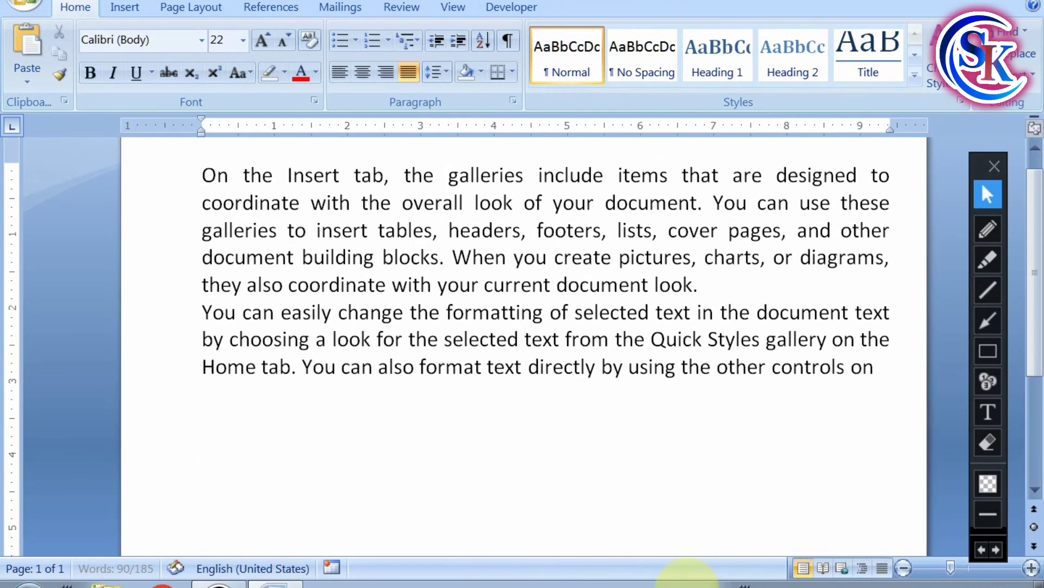
drag(176, 209, 583, 422)
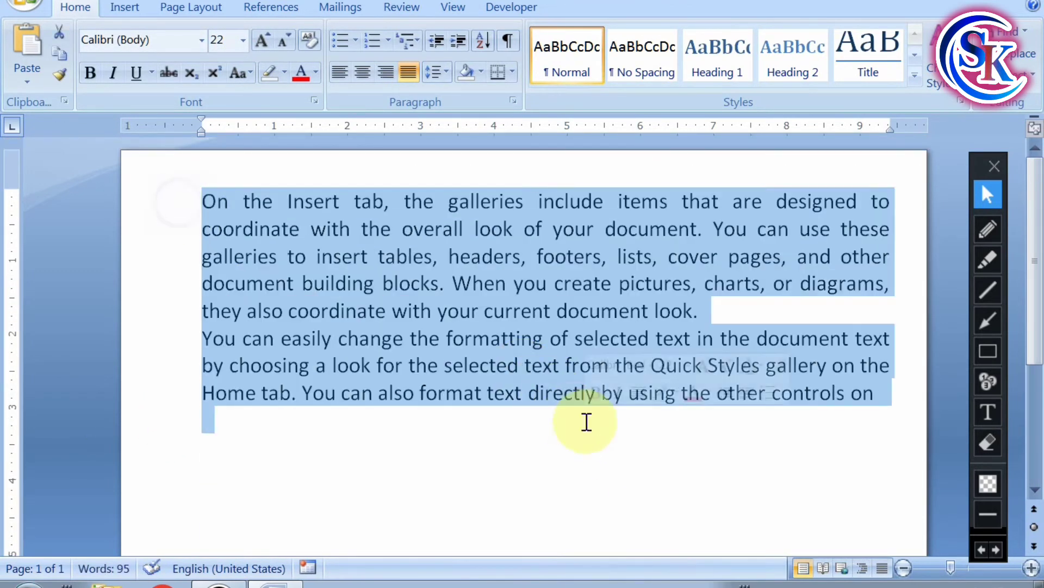
click(270, 49)
click(269, 49)
click(363, 397)
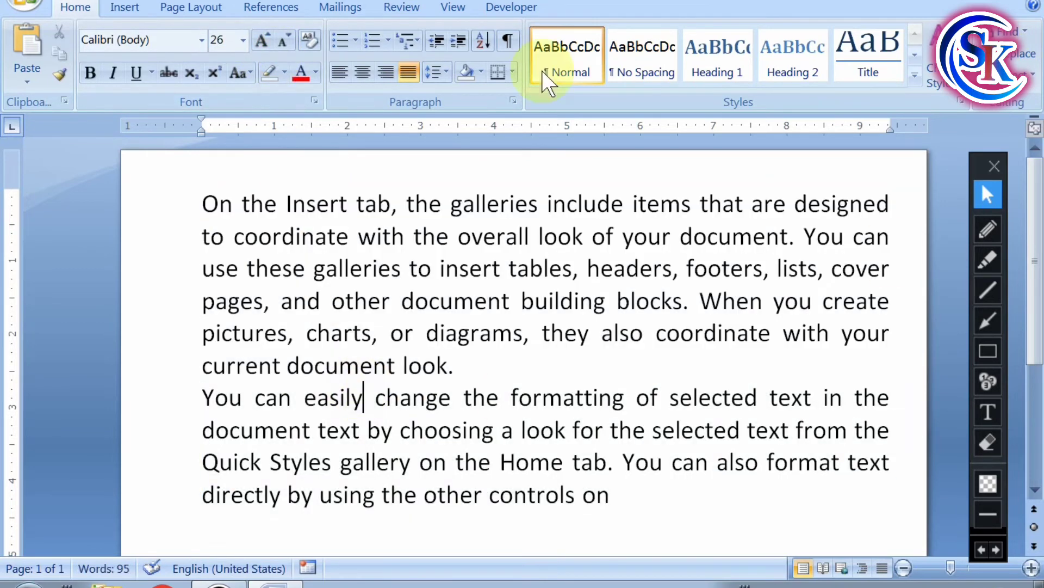
click(251, 74)
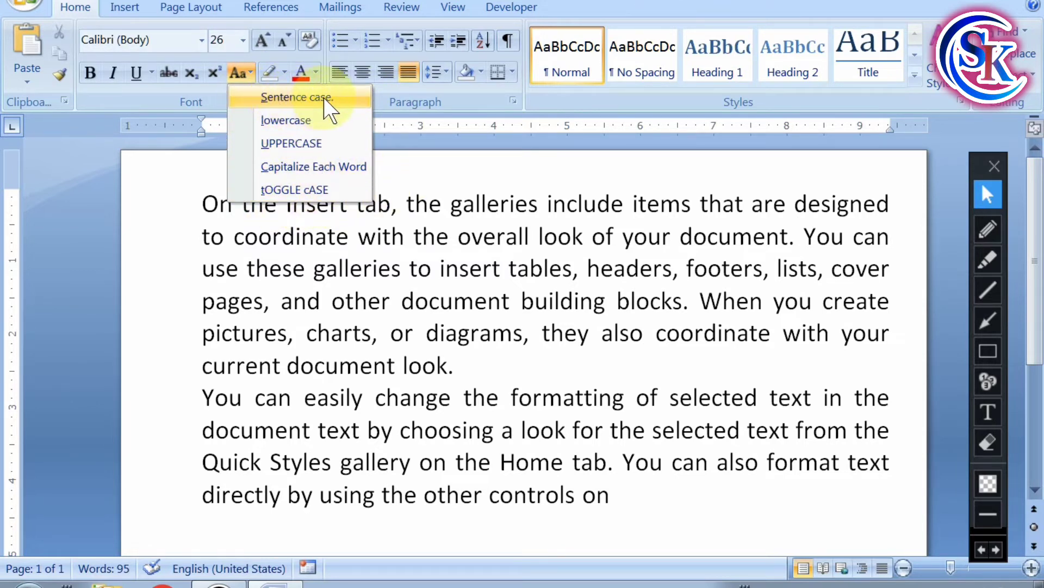
click(285, 94)
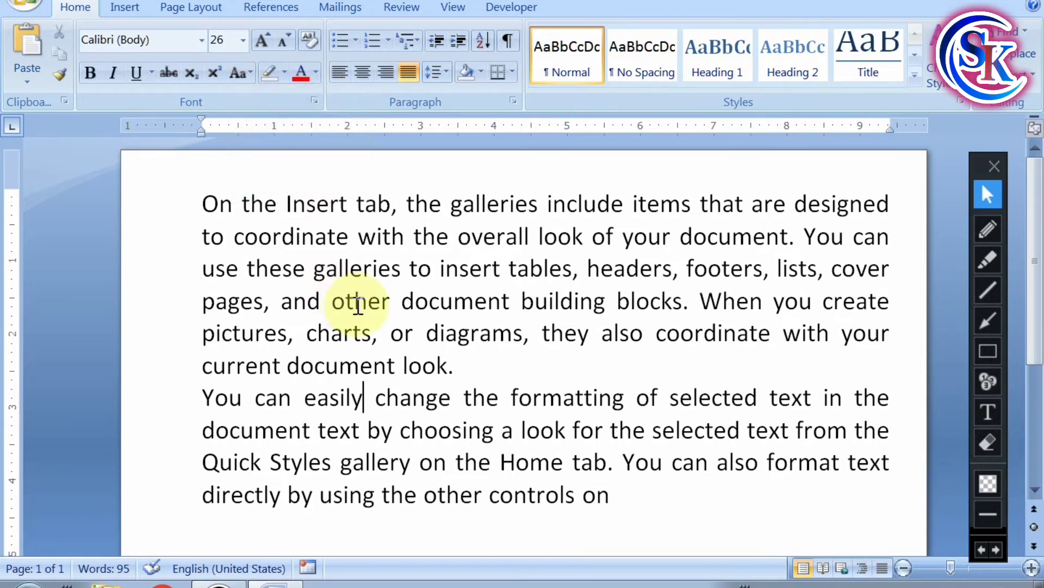
click(352, 301)
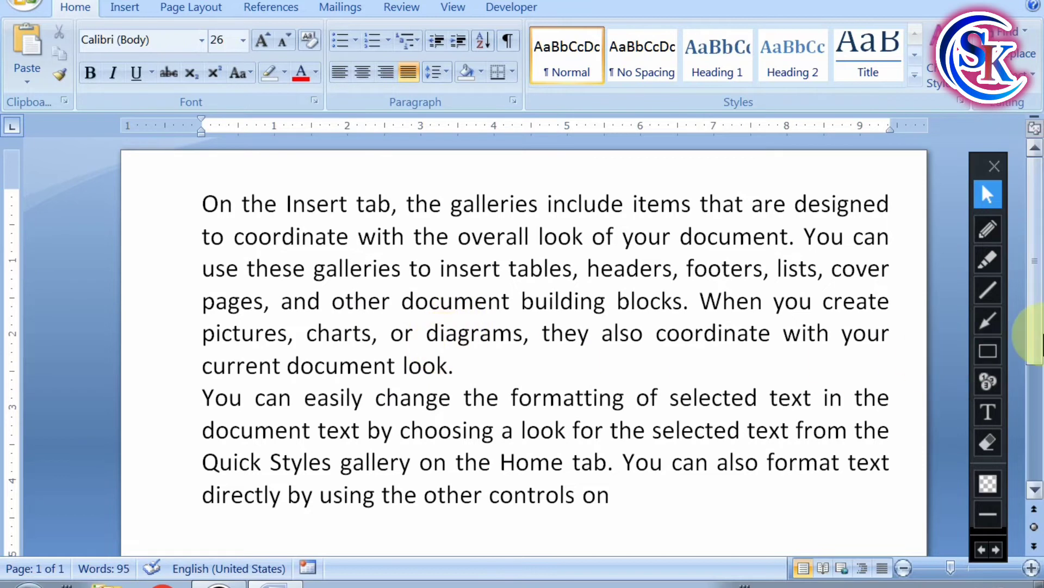
click(988, 230)
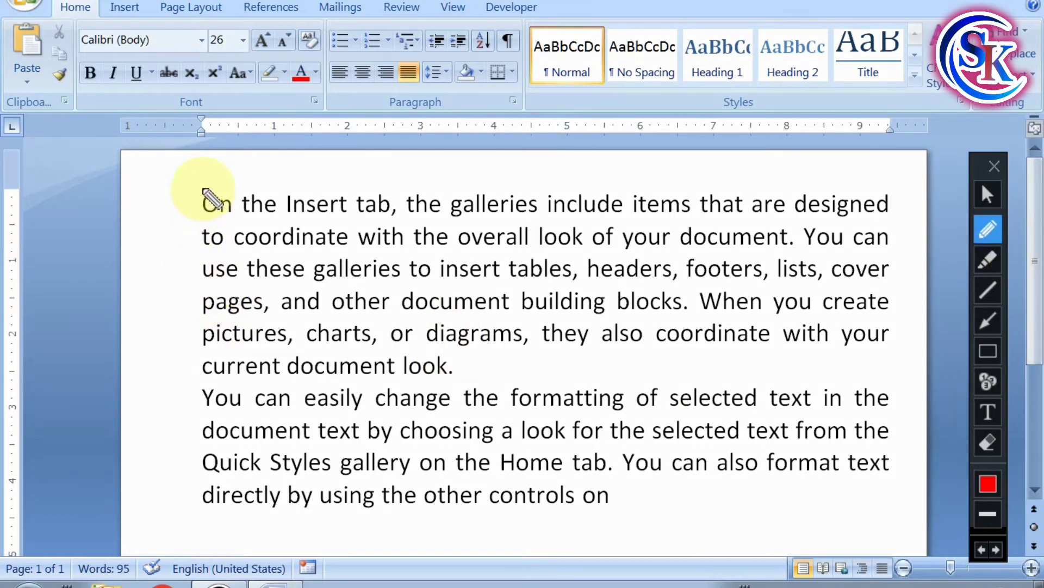
mouse_move(206, 187)
mouse_down()
mouse_move(217, 222)
mouse_move(210, 188)
mouse_up()
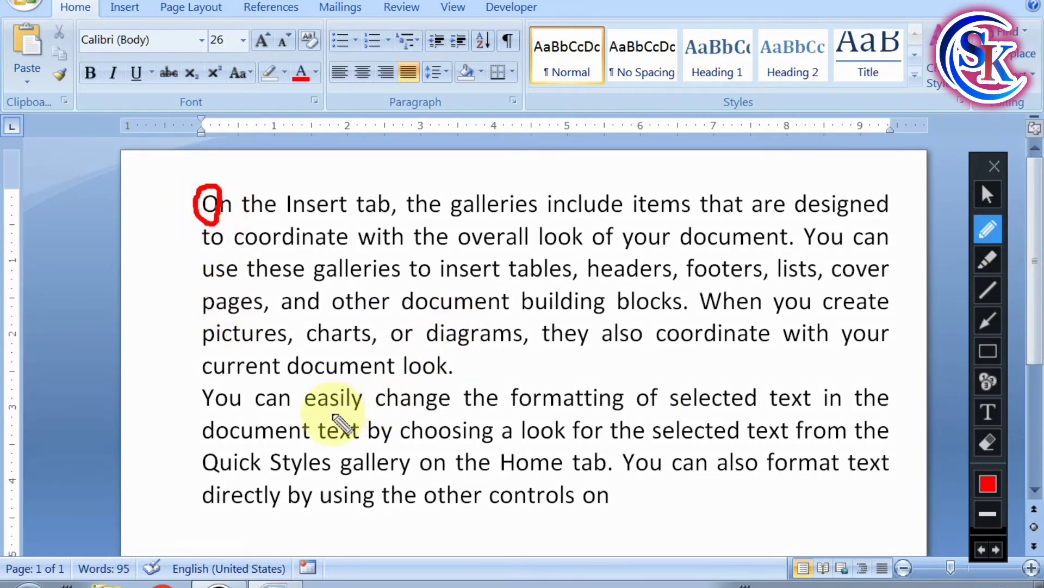
mouse_move(512, 263)
mouse_down()
mouse_move(406, 433)
mouse_move(185, 231)
mouse_up()
mouse_move(185, 272)
mouse_down()
mouse_move(676, 351)
mouse_move(678, 360)
mouse_up()
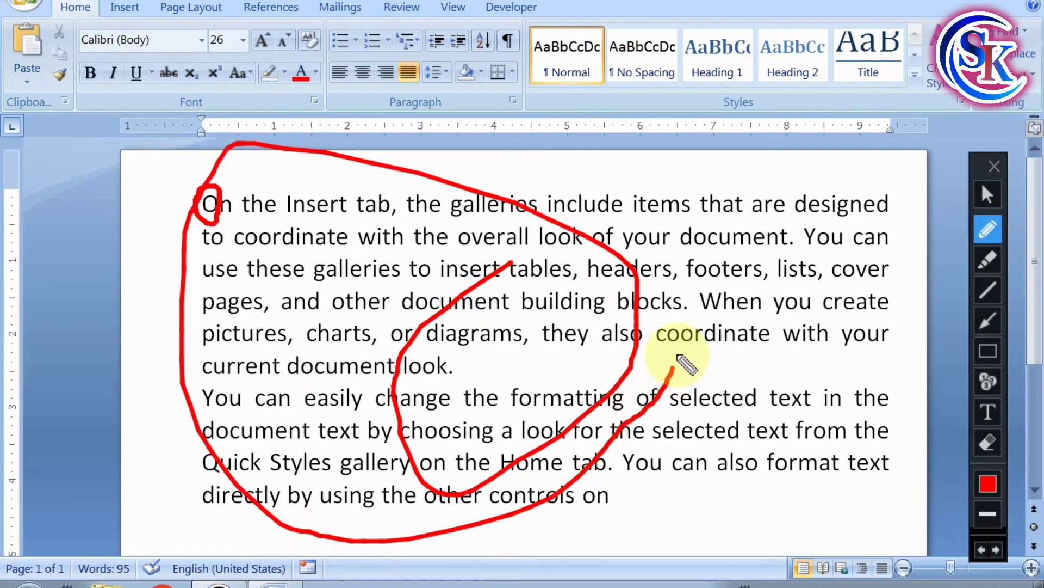
key(ctrl+z)
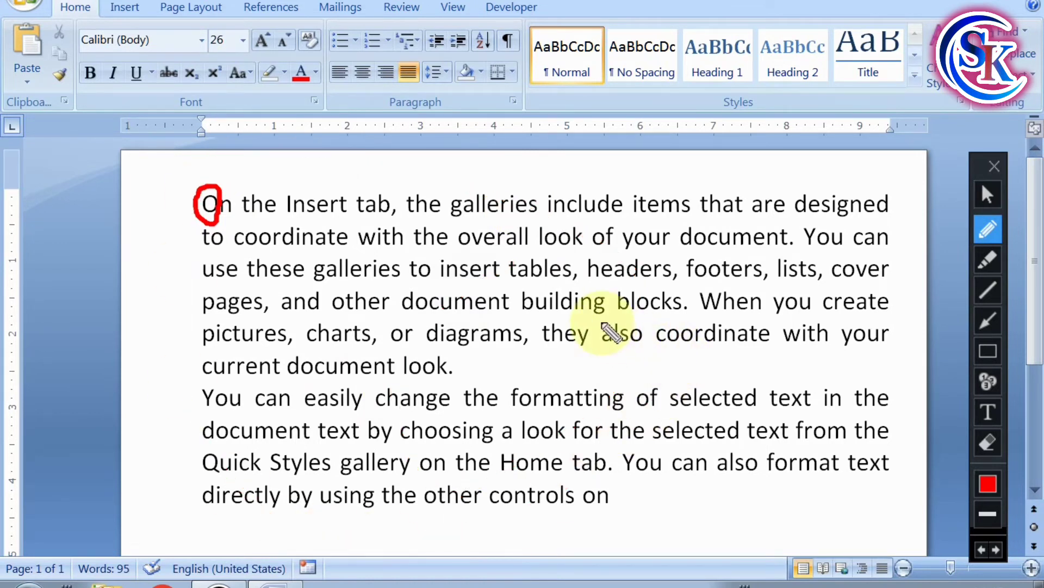
key(ctrl+z)
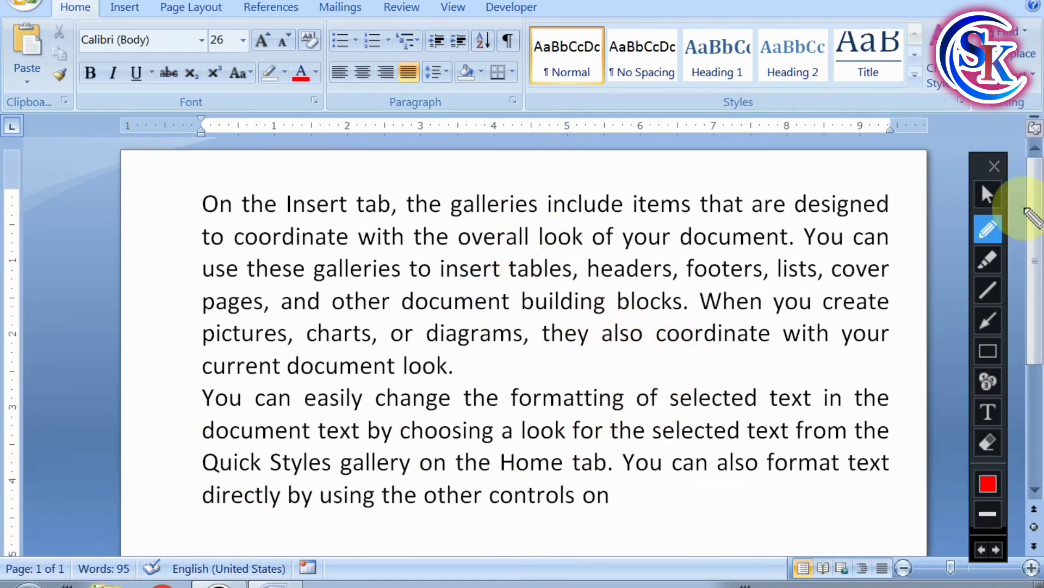
click(988, 190)
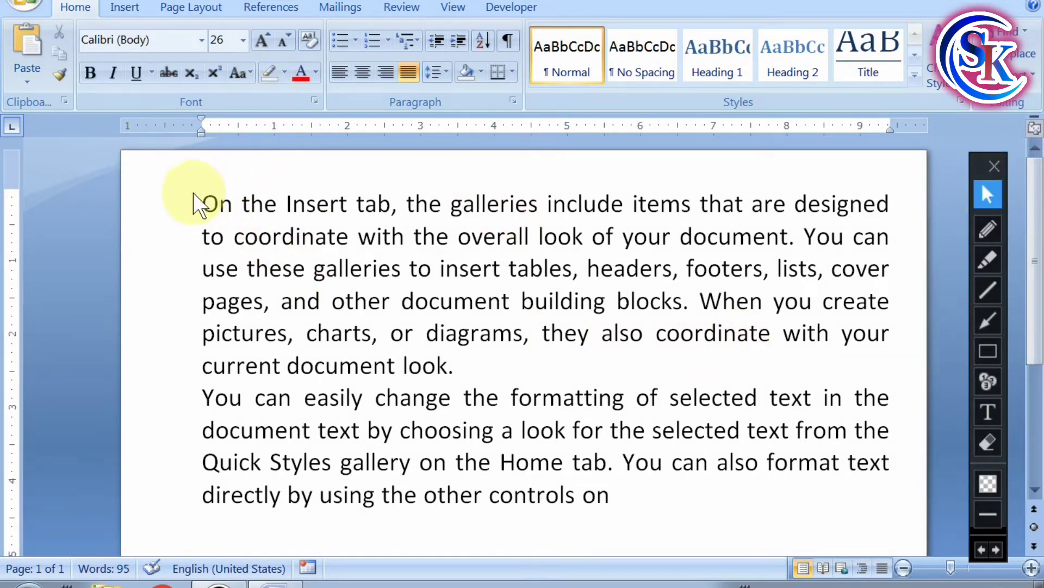
- Convert all the document text to lowercase
drag(201, 203, 654, 514)
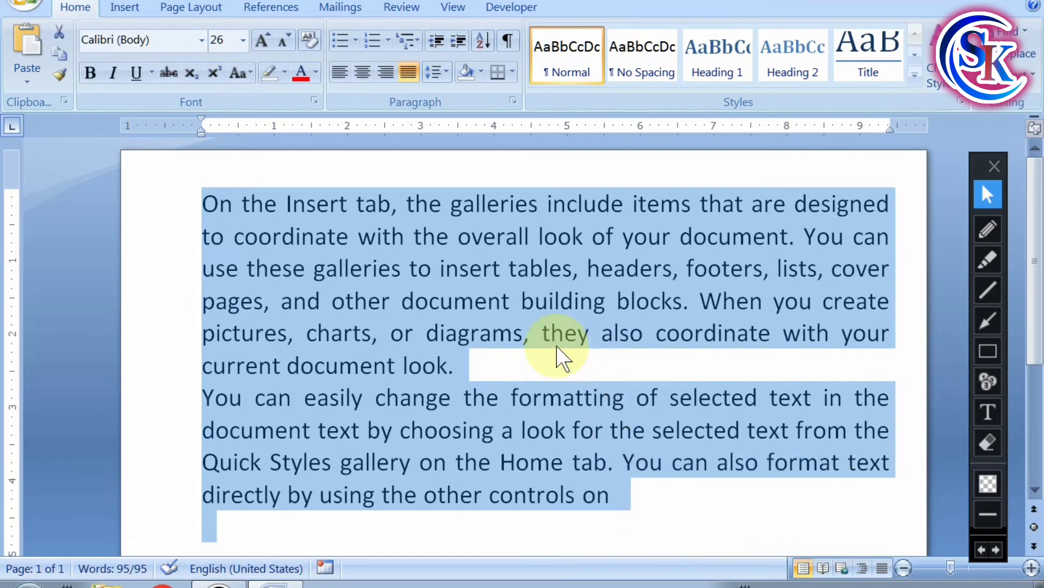
click(253, 76)
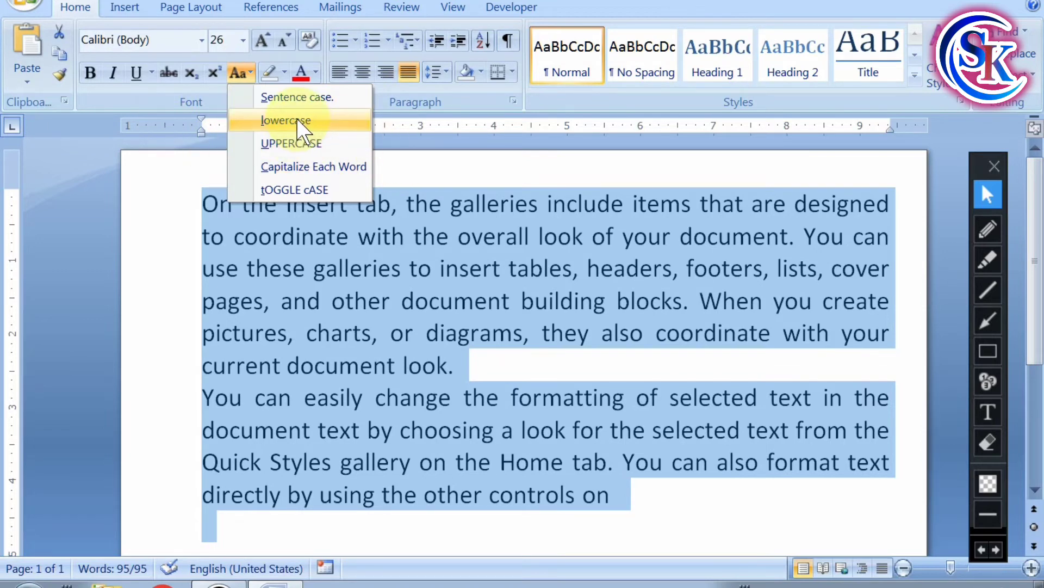
click(297, 119)
click(299, 299)
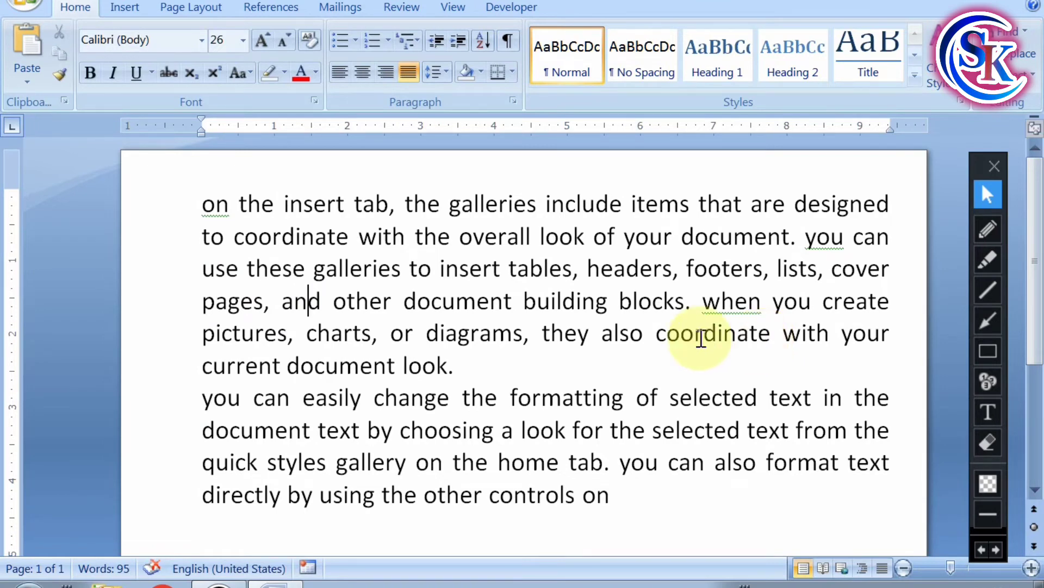
- Convert all the document text to UPPERCASE
drag(165, 212, 685, 571)
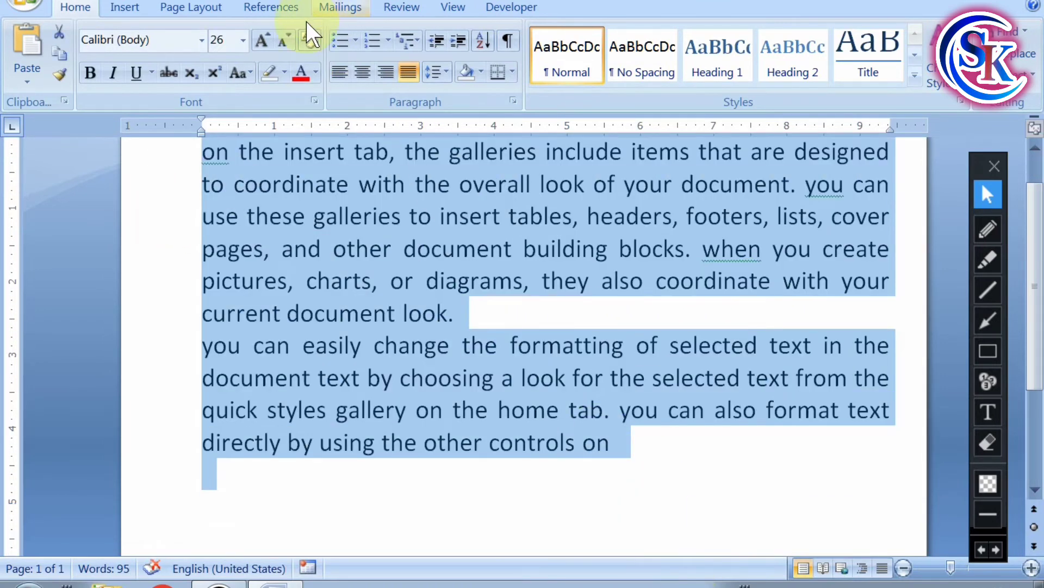
click(249, 73)
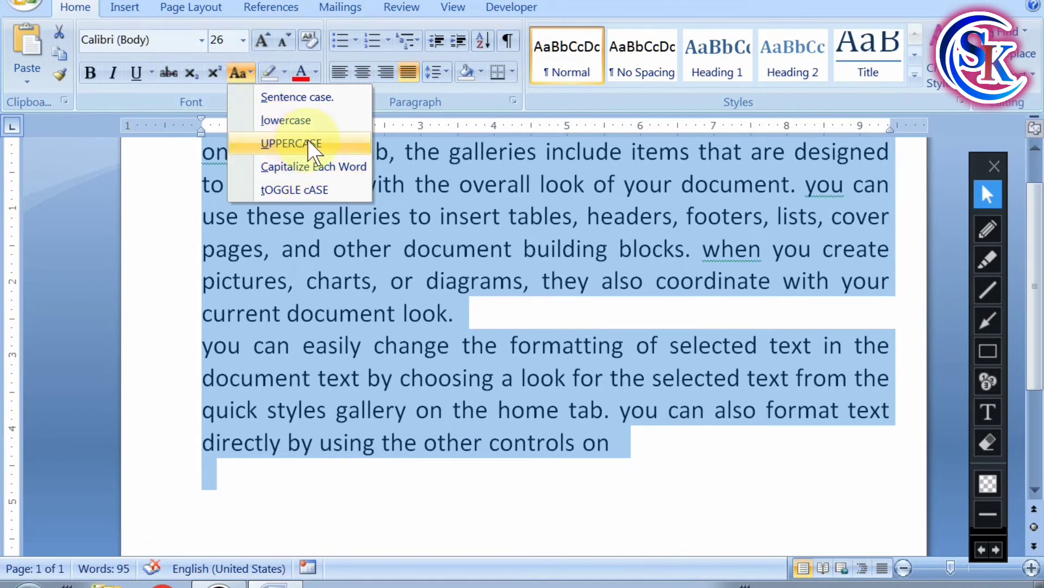
click(308, 140)
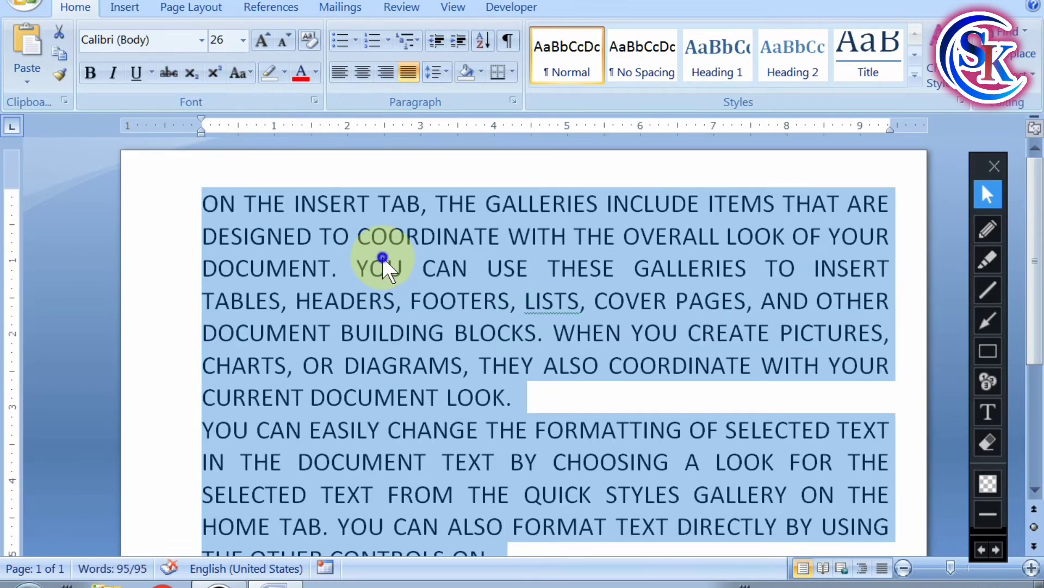
click(278, 251)
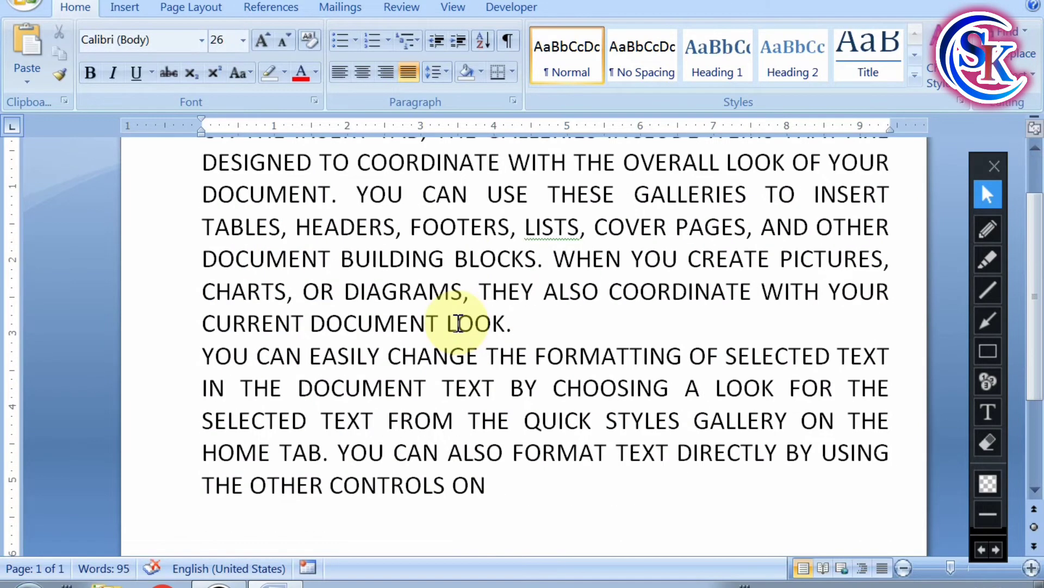
- Set the text from the first line through "BY USING" to Capitalize Each Word
click(186, 207)
drag(229, 237, 522, 527)
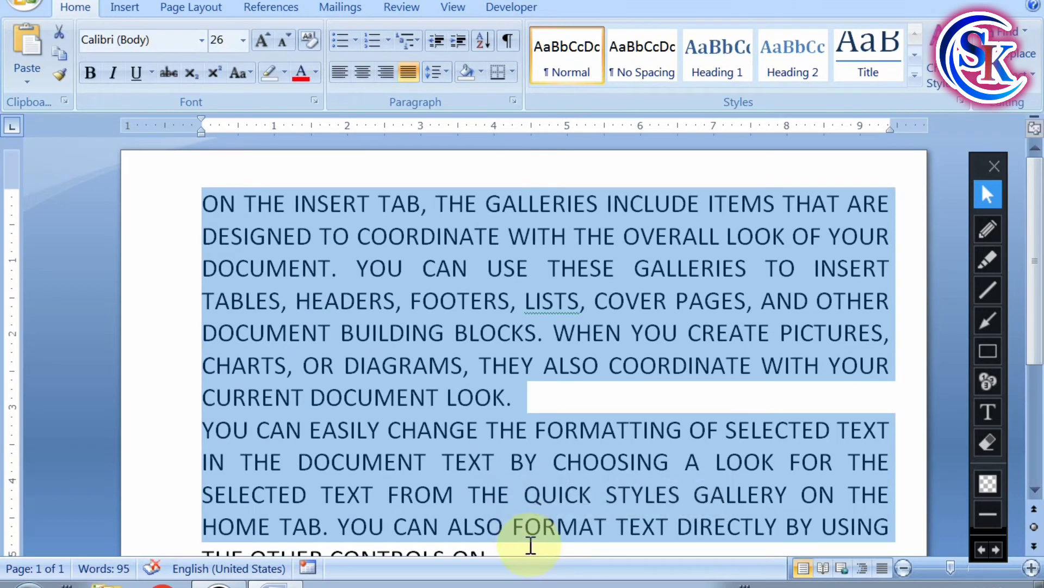
click(247, 78)
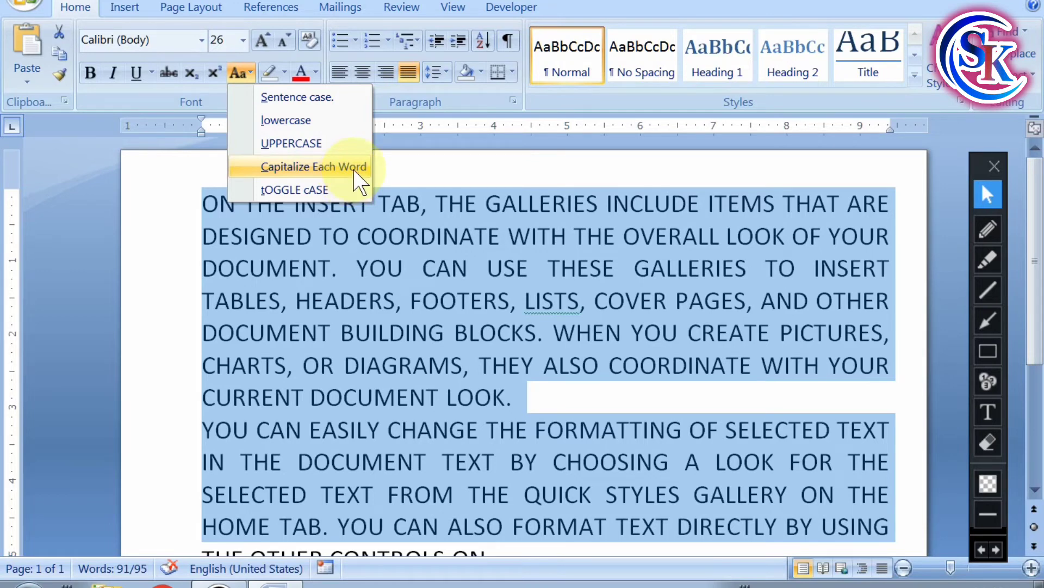
click(333, 168)
click(360, 301)
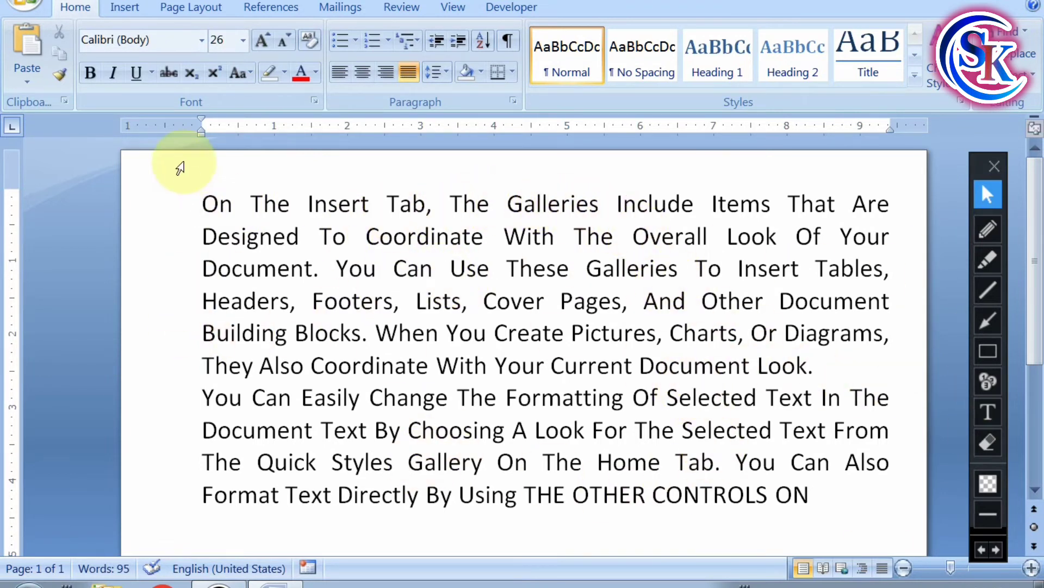
- Show the Change Case options, pointing out tOGGLE cASE, without changing the text
click(238, 72)
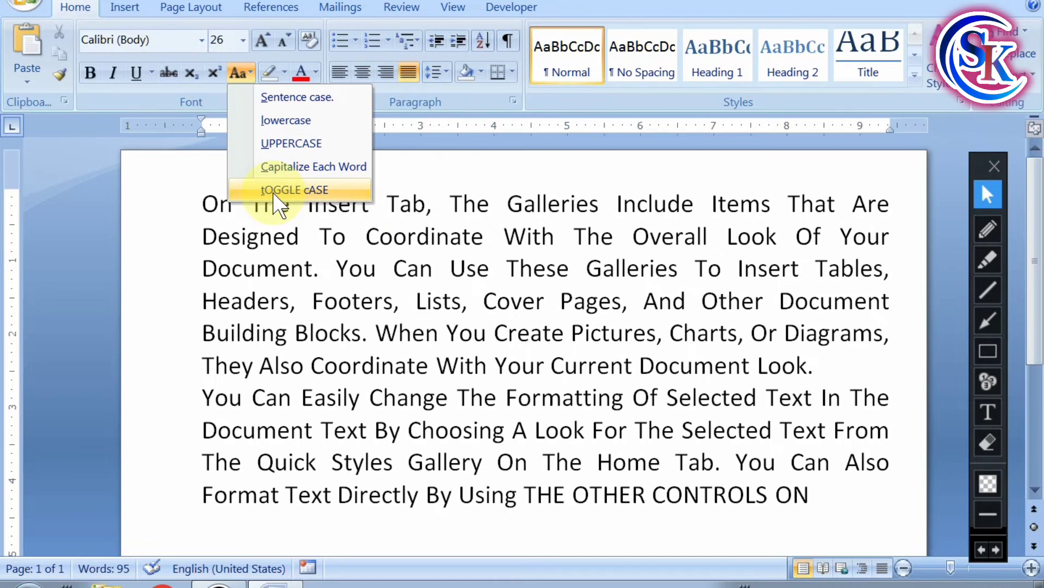
click(541, 401)
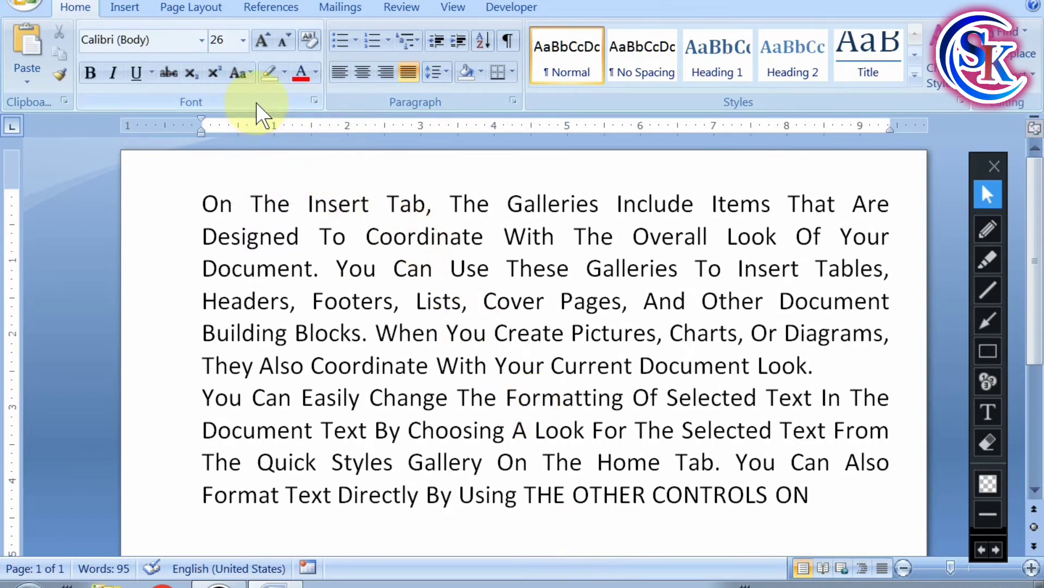
click(250, 70)
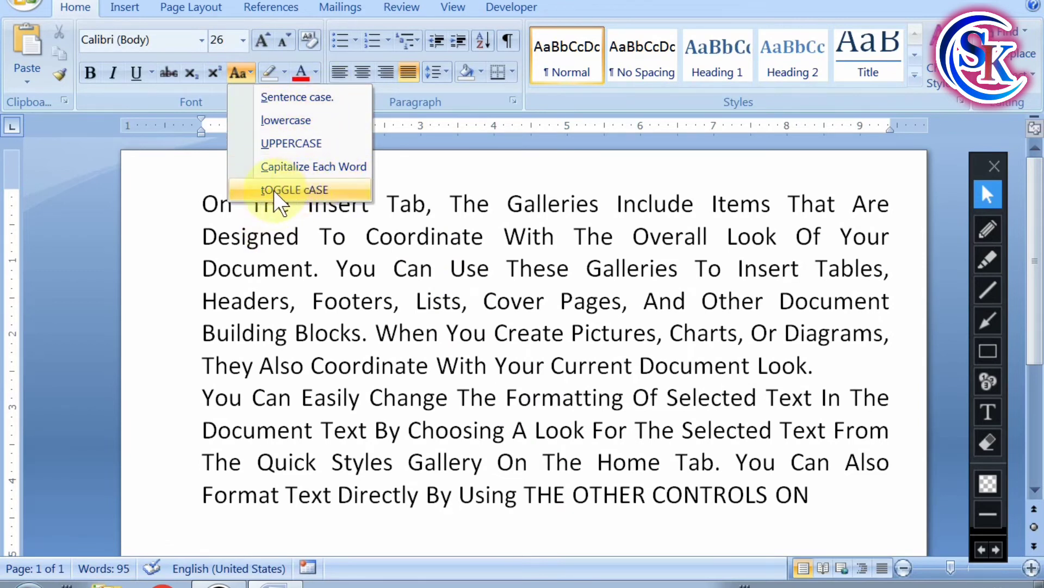
click(324, 235)
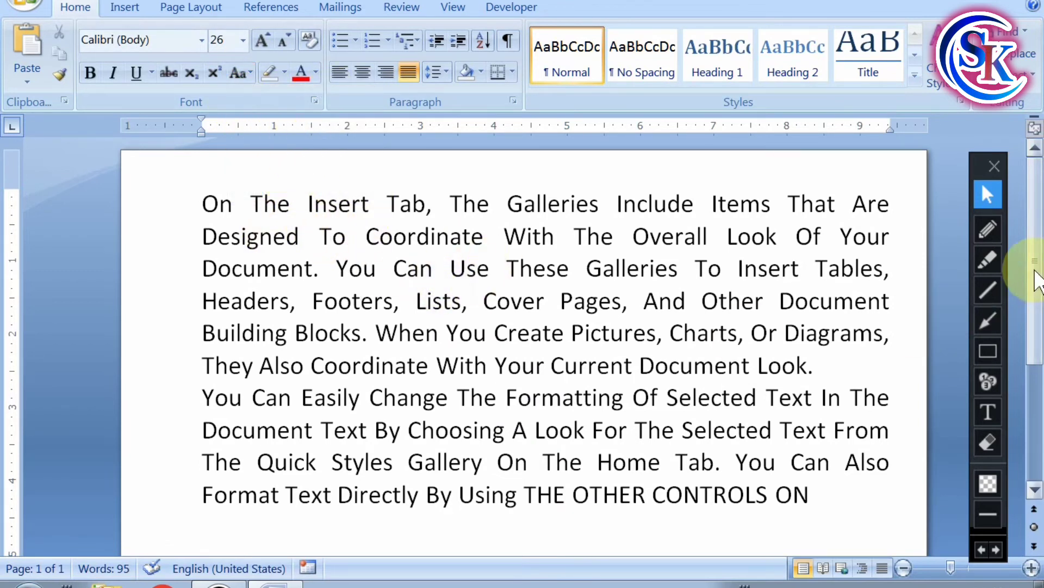
click(988, 230)
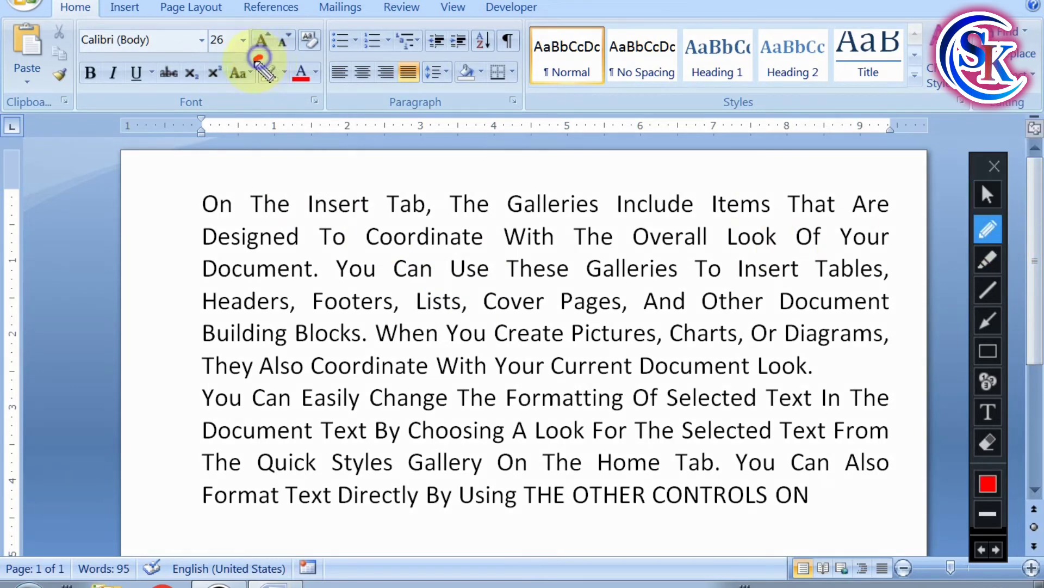
drag(264, 56, 310, 79)
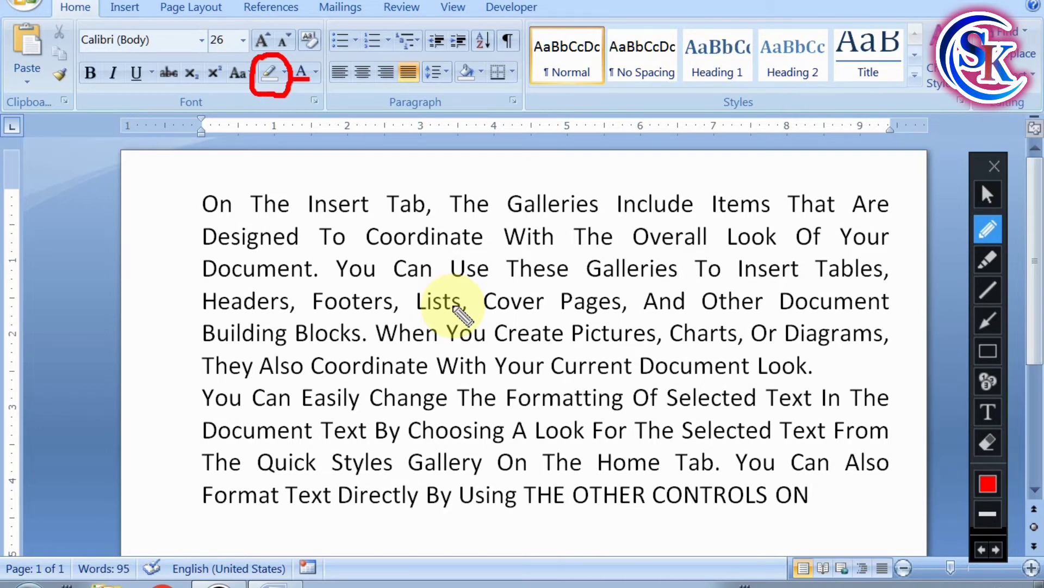
key(ctrl+z)
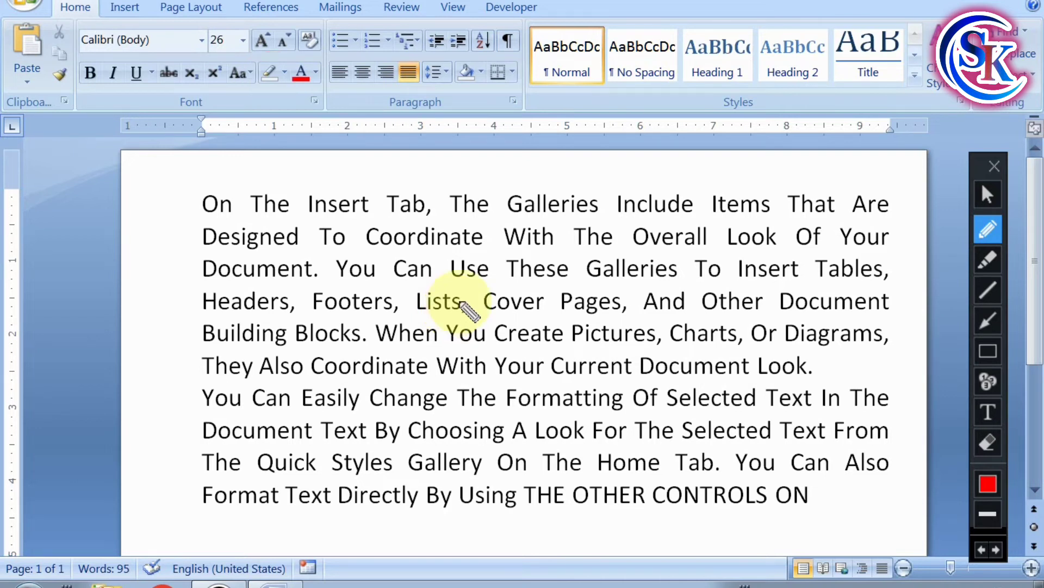
click(981, 201)
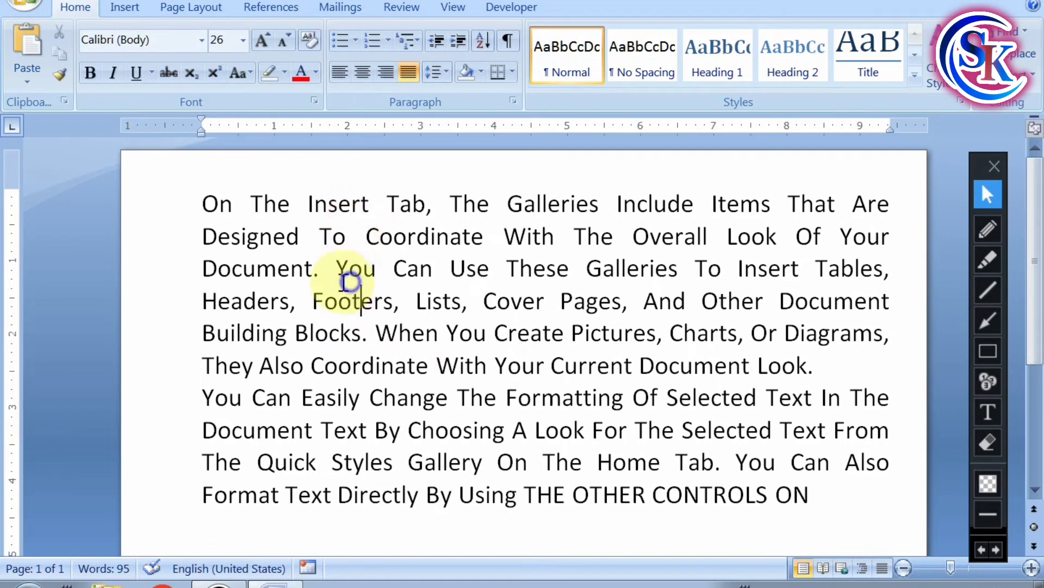
- Highlight the first line, "On The Insert Tab, The Galleries Include Items That Are", in yellow
click(181, 200)
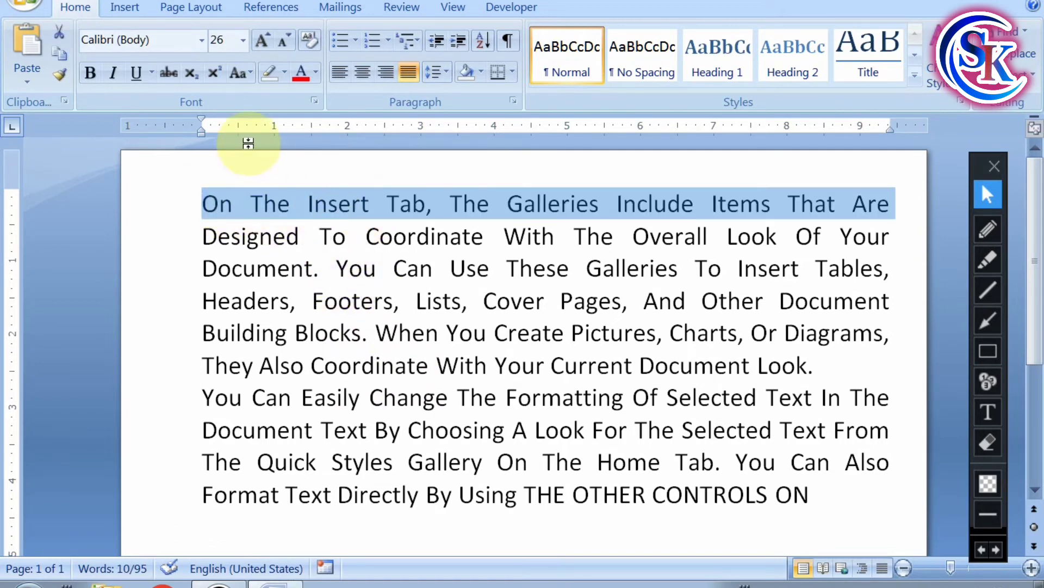
click(284, 72)
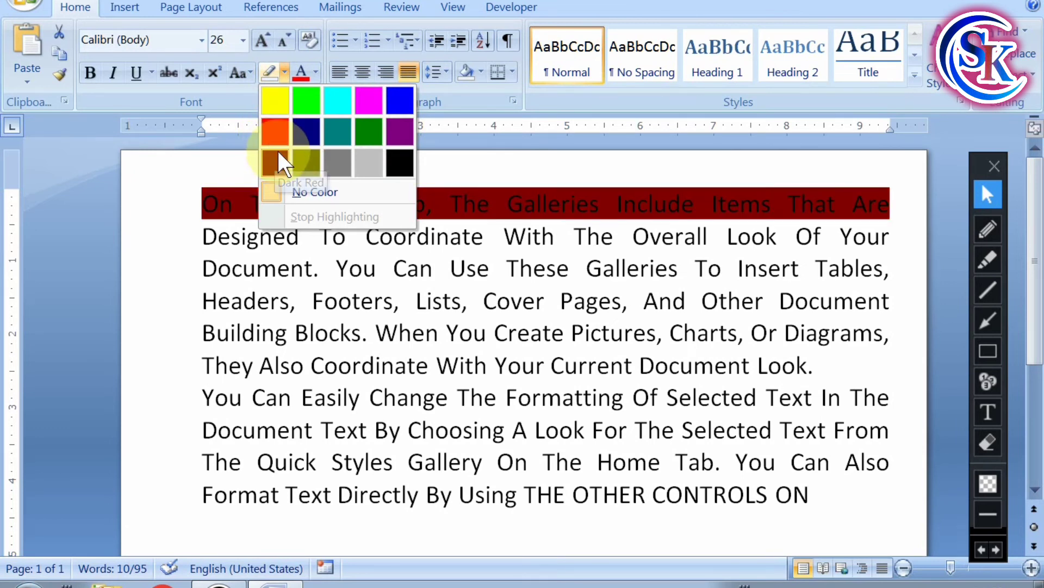
click(278, 99)
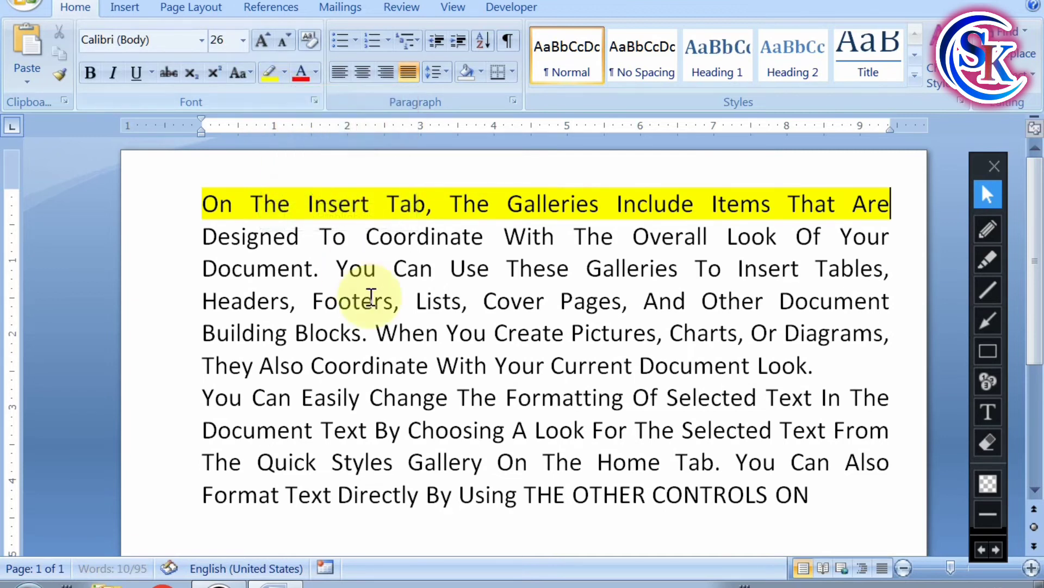
click(385, 332)
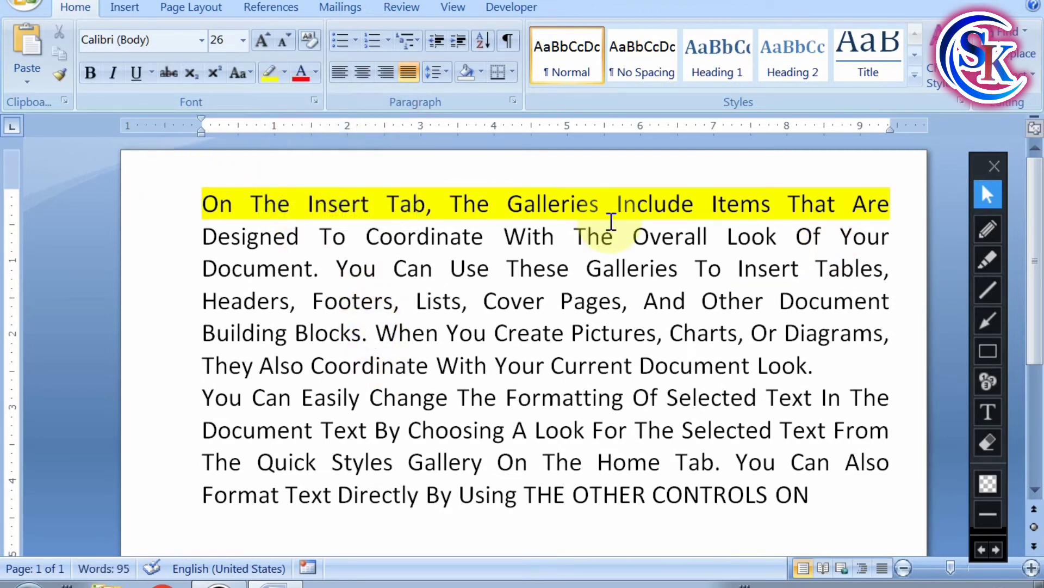
drag(204, 365, 843, 357)
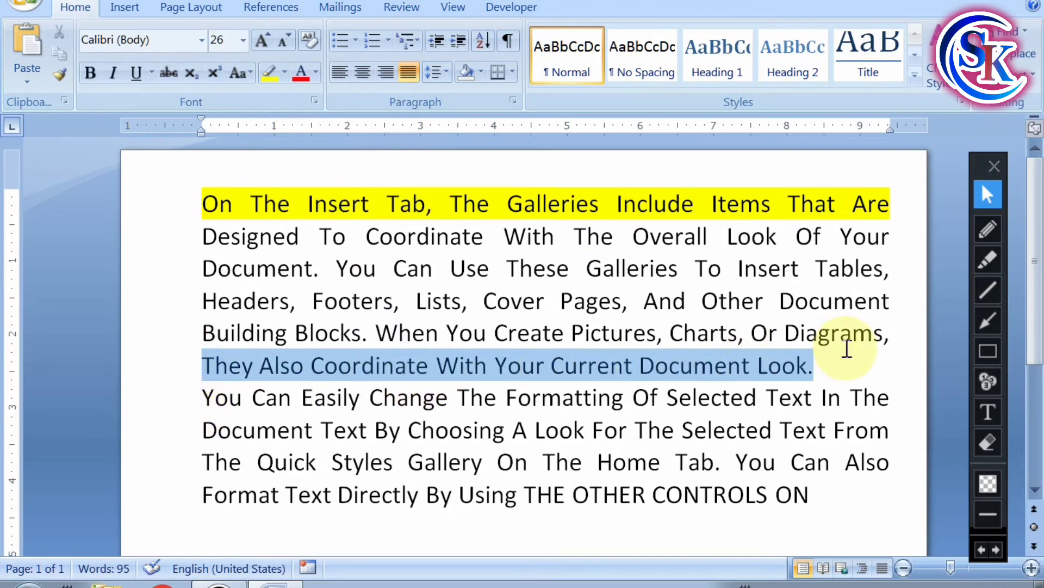
click(843, 356)
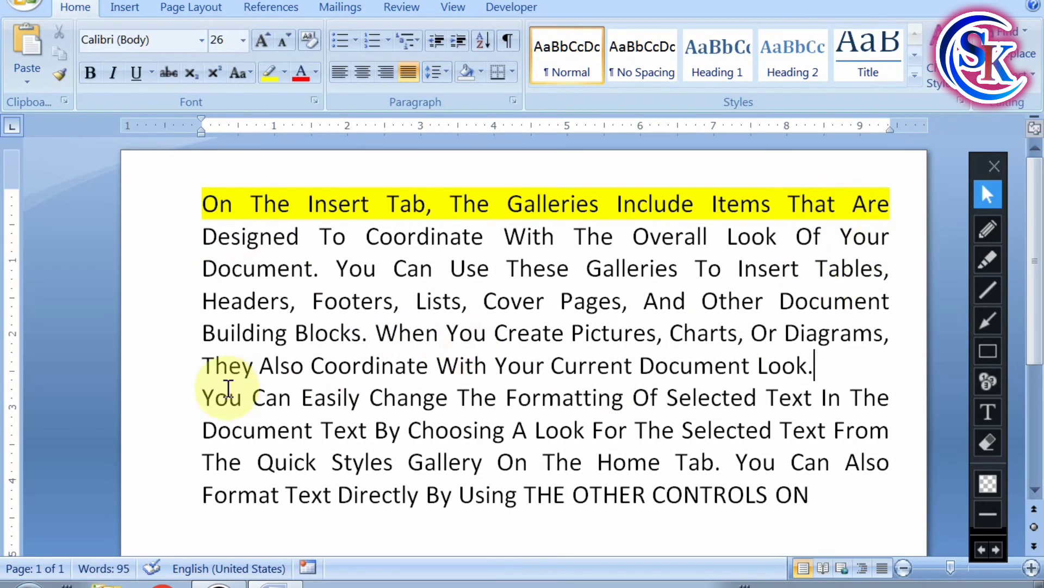
- Highlight the last sentence of the first paragraph in red
click(204, 365)
drag(204, 365, 824, 364)
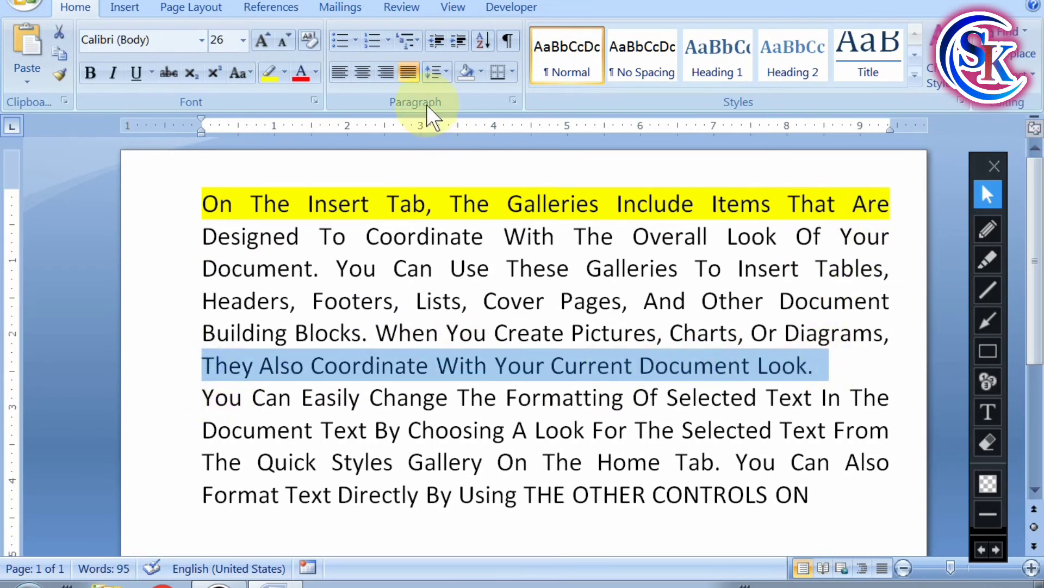
click(284, 73)
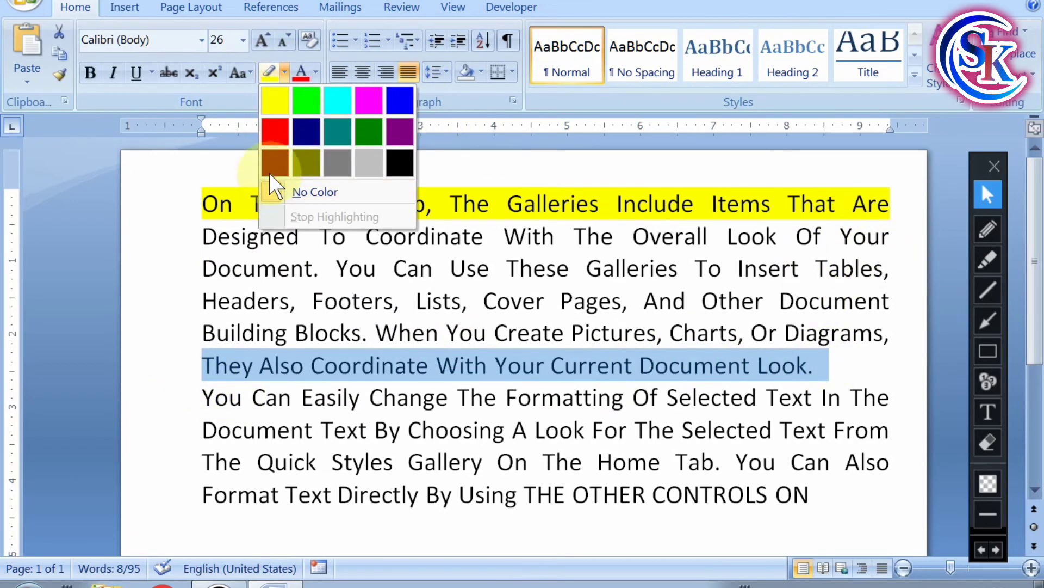
click(279, 131)
click(437, 461)
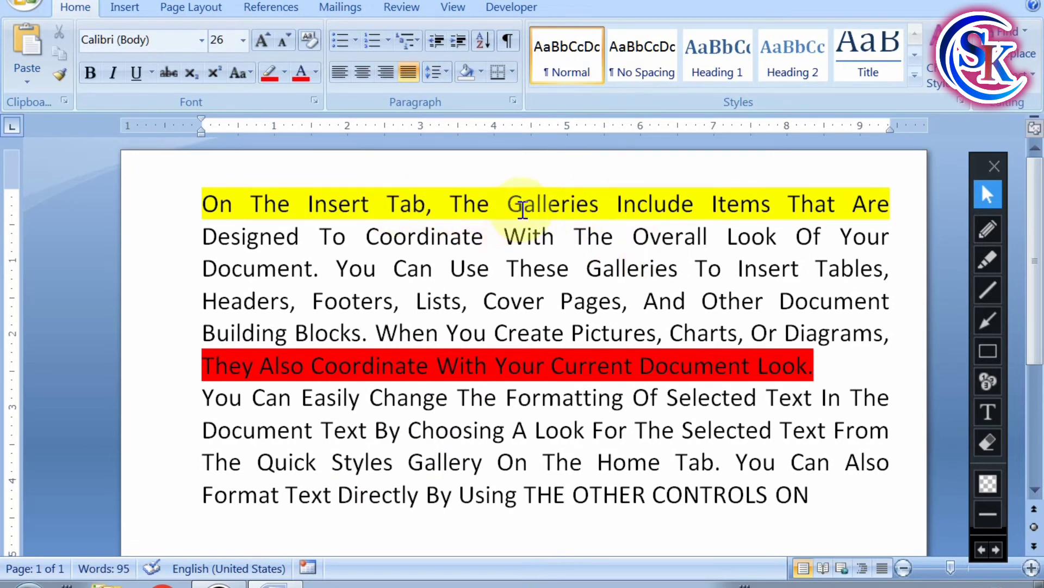
- Remove the red highlight from that sentence and the yellow highlight from the first line
drag(196, 369, 821, 366)
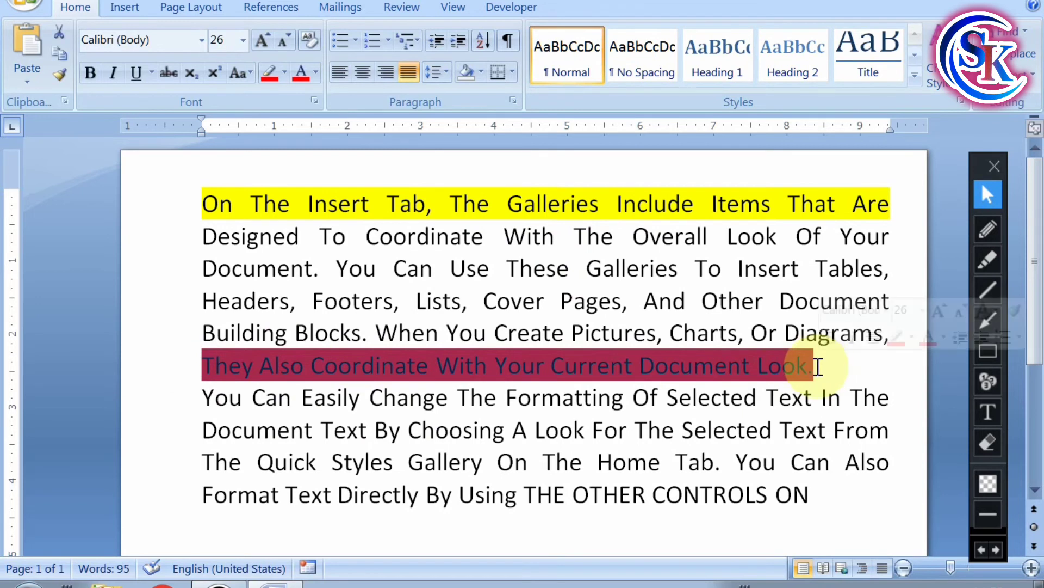
click(284, 73)
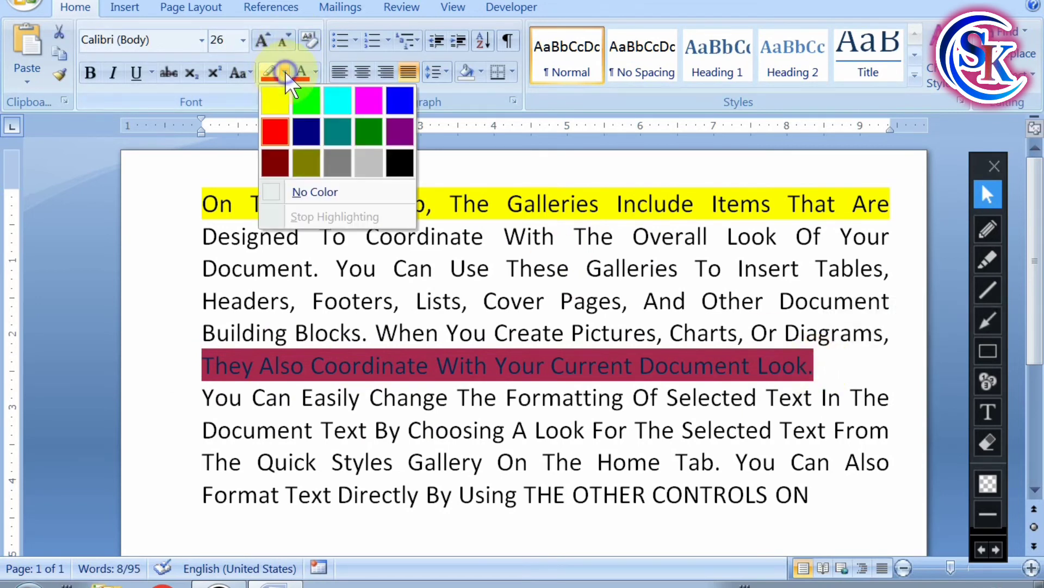
click(319, 192)
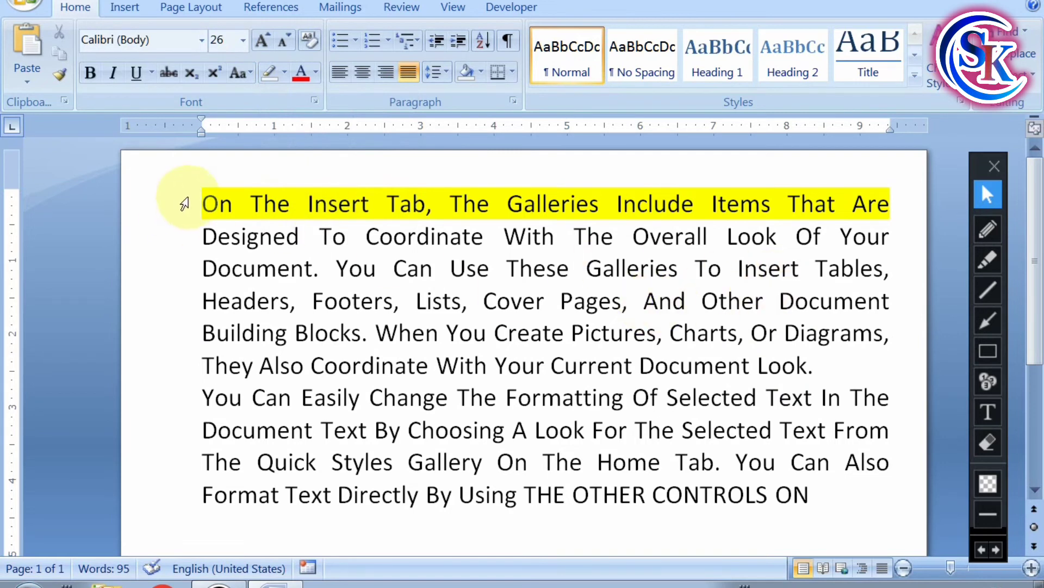
drag(184, 203, 952, 211)
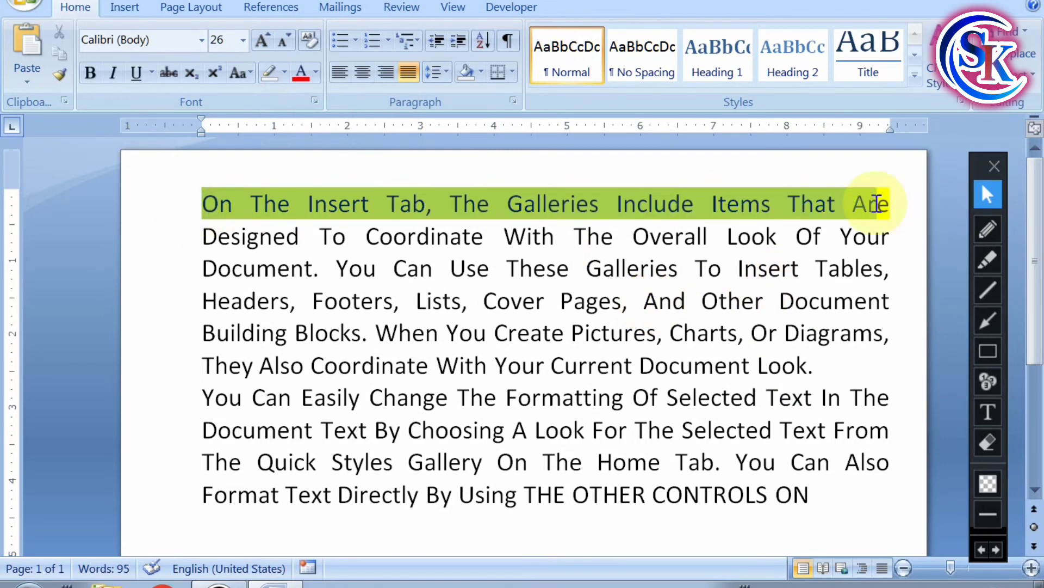
drag(925, 210, 890, 206)
click(286, 72)
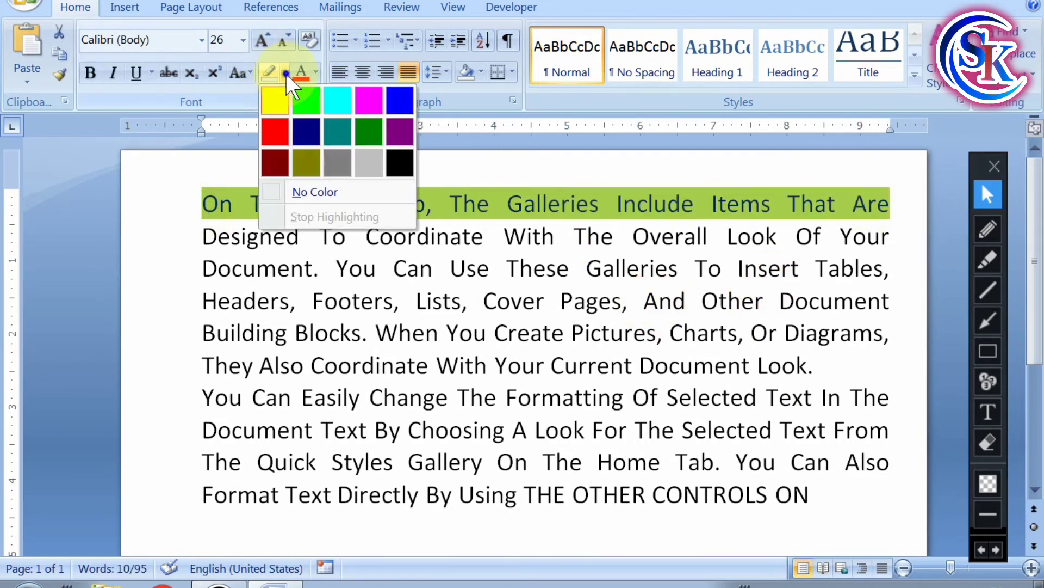
click(296, 200)
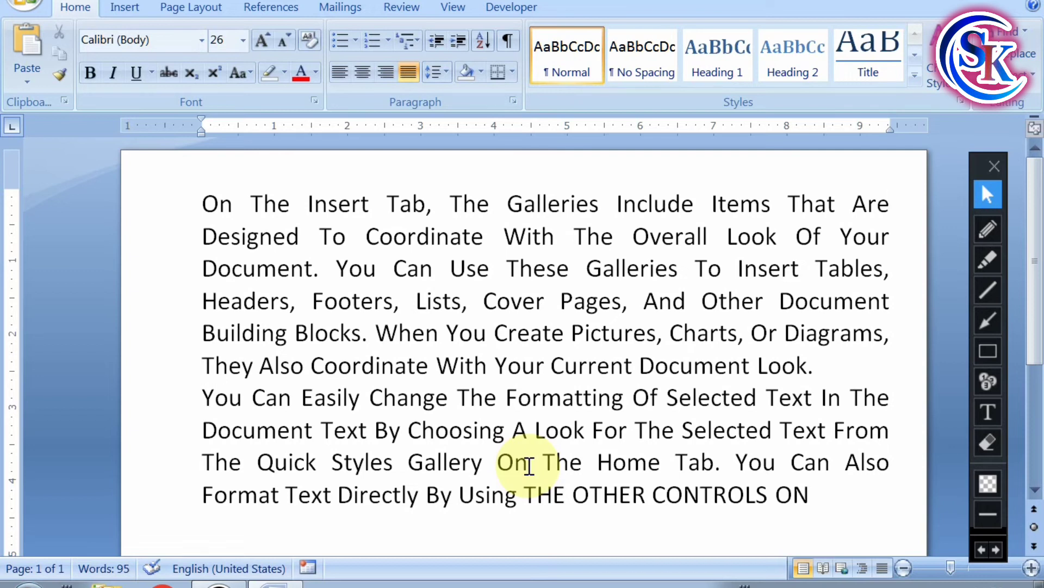
- Draw an on-screen attention mark near the Font Color tool to introduce font colours
click(988, 229)
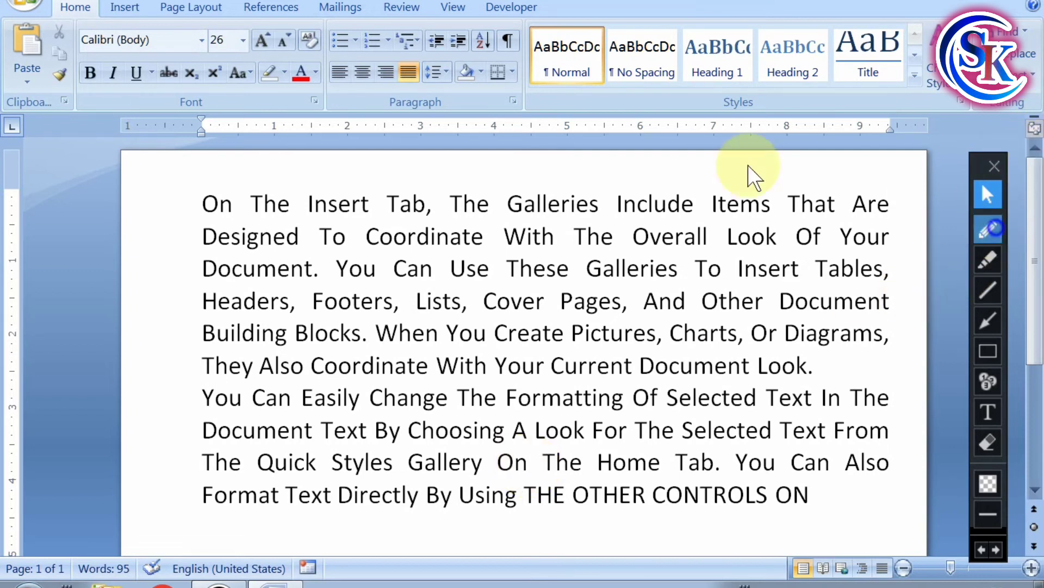
drag(292, 60, 299, 61)
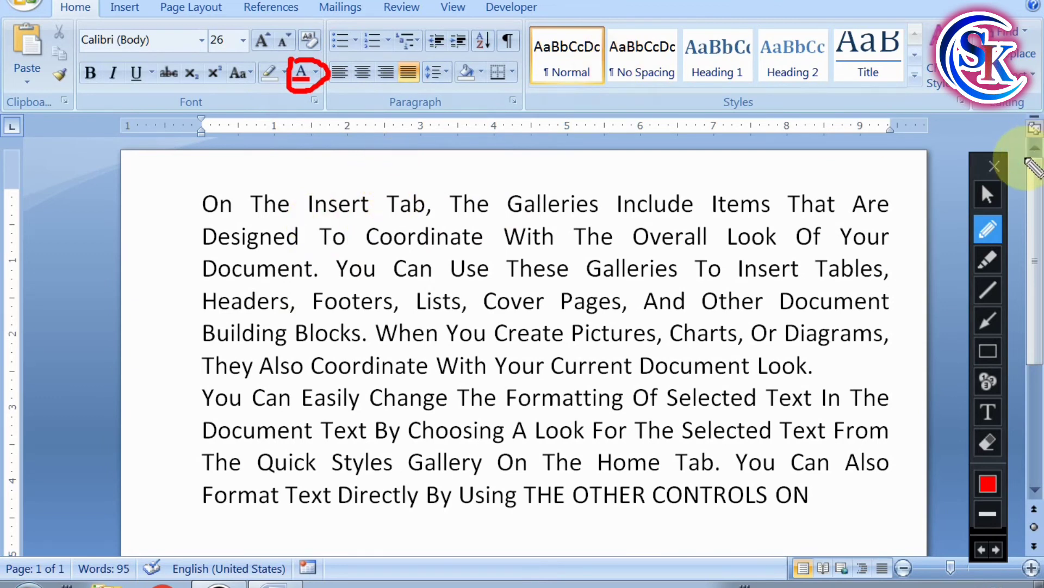
click(985, 196)
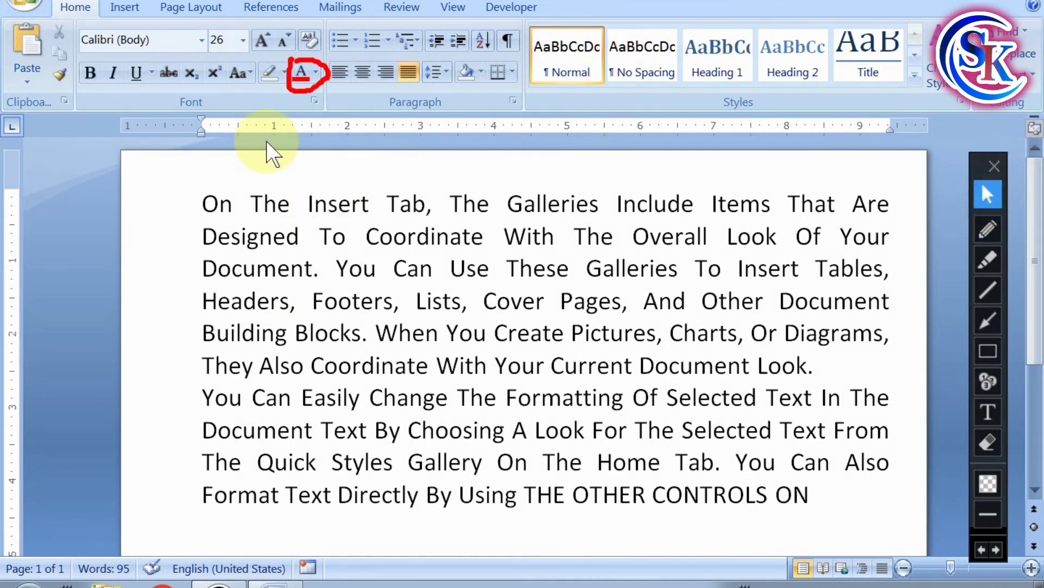
key(ctrl+shift+c)
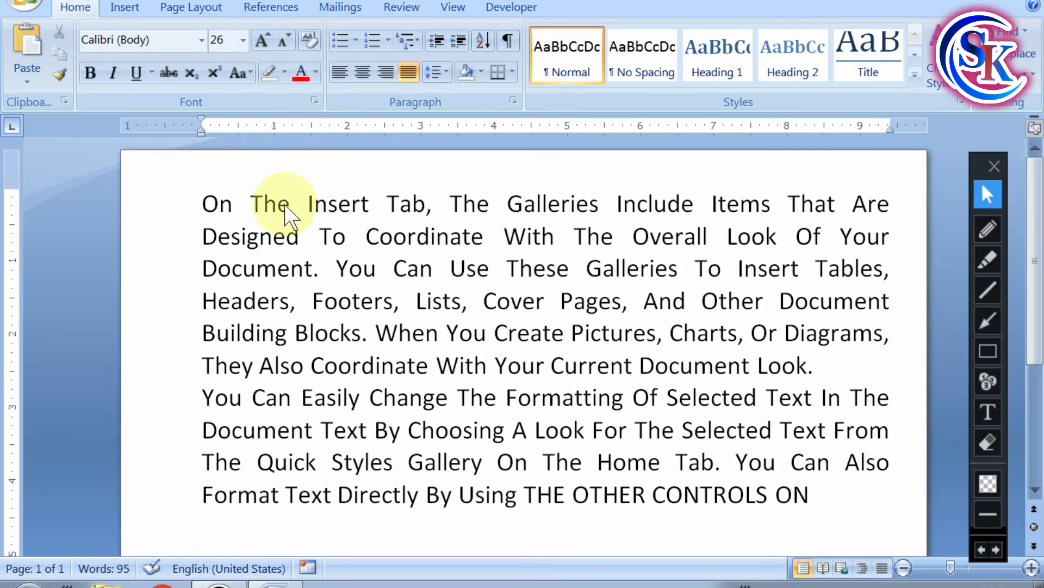
- Colour the four lines from 'On The Insert Tab' to 'Other Document' standard red
drag(208, 202, 892, 301)
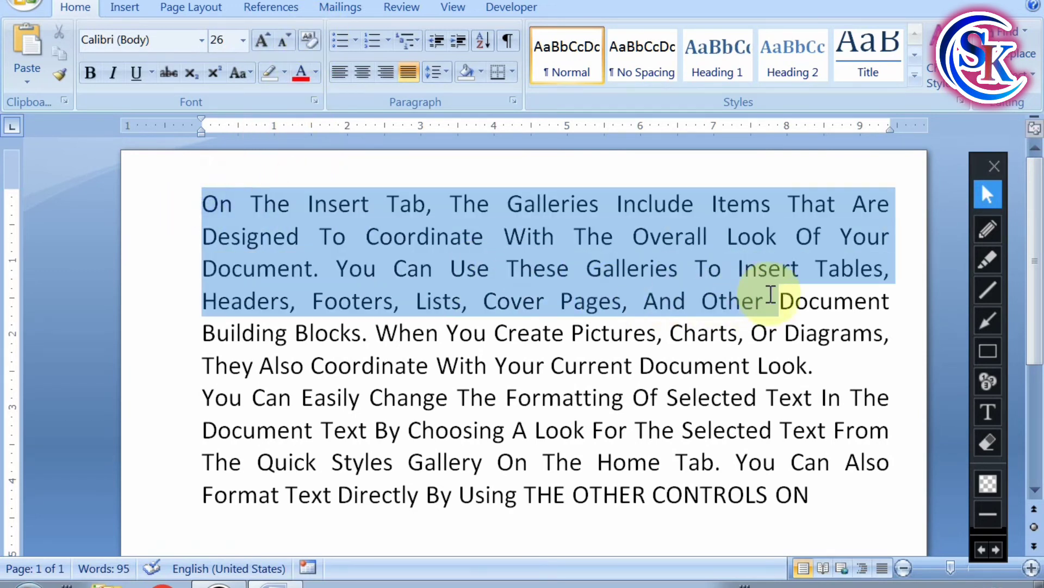
click(315, 72)
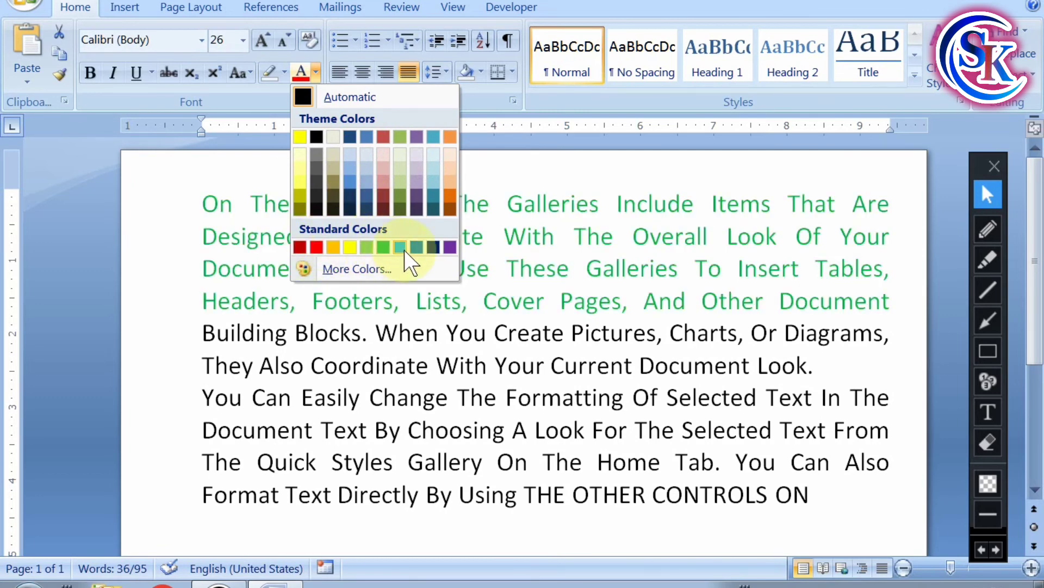
click(316, 247)
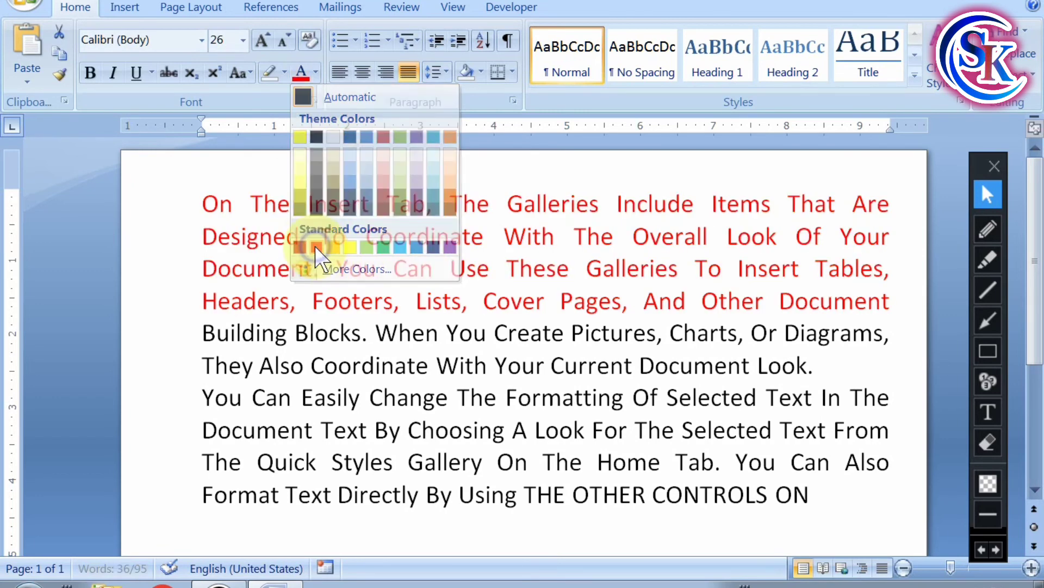
click(329, 270)
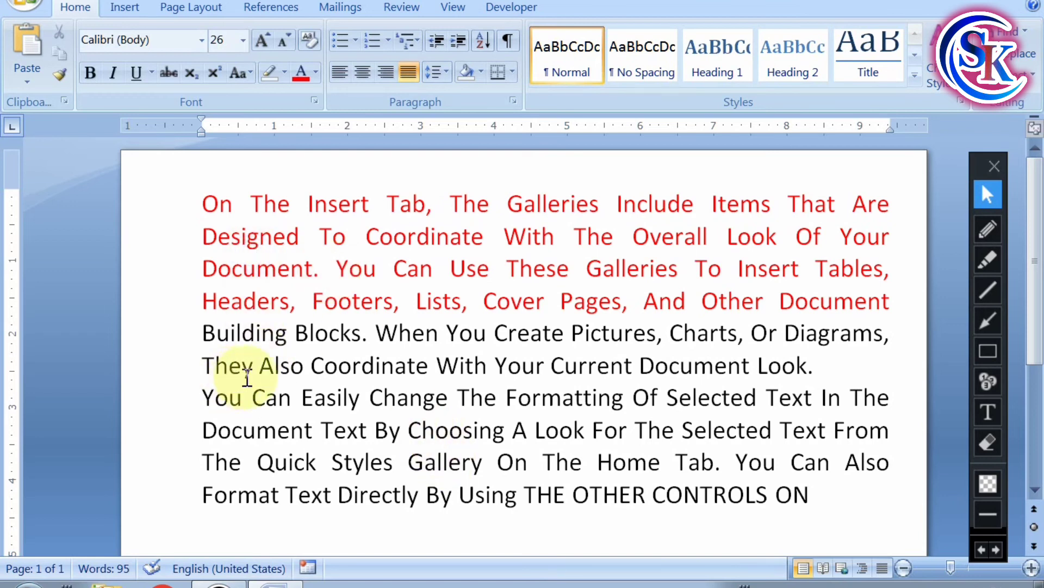
- Make the text from 'Building Blocks' through 'Choosing A Look' purple, then deselect it
drag(199, 342, 589, 432)
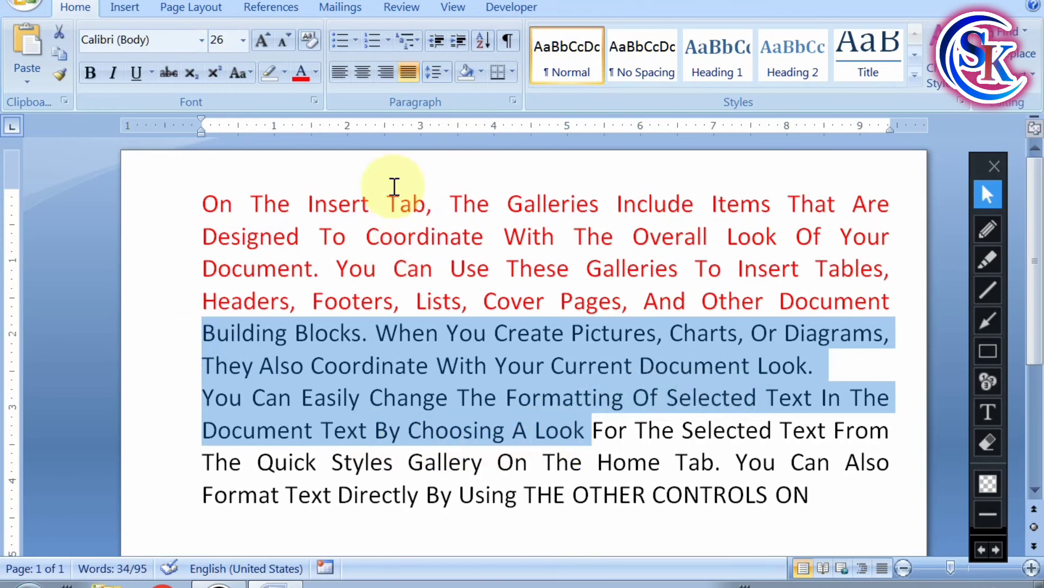
click(316, 73)
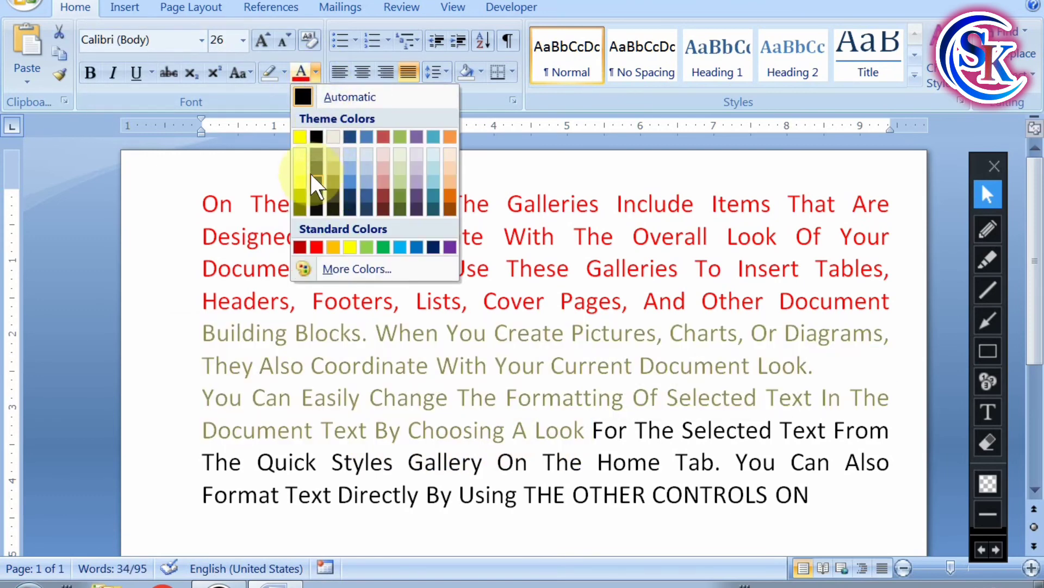
click(446, 247)
click(407, 365)
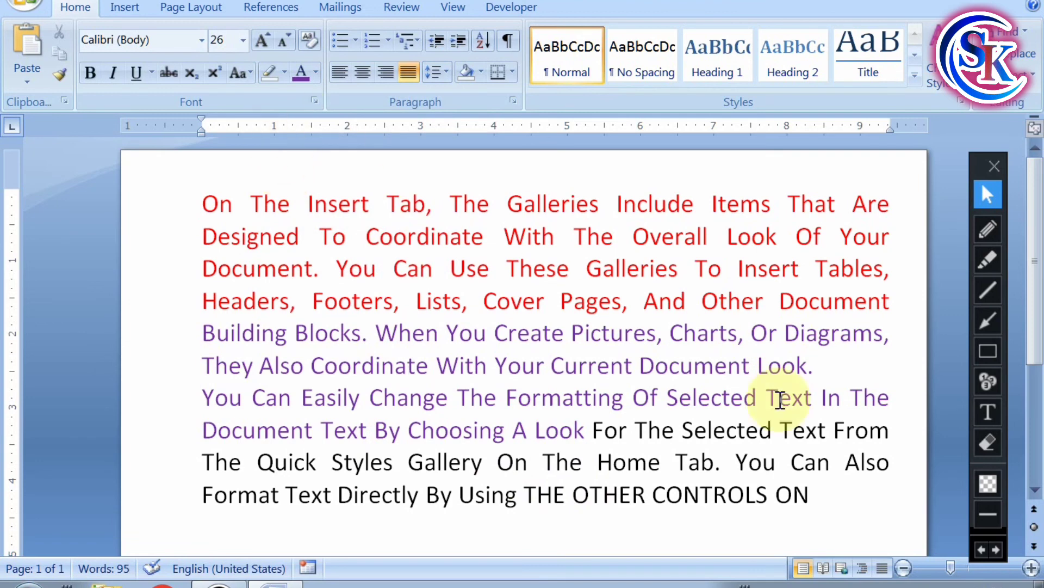
- Draw an on-screen annotation mark over the Font group area
click(987, 227)
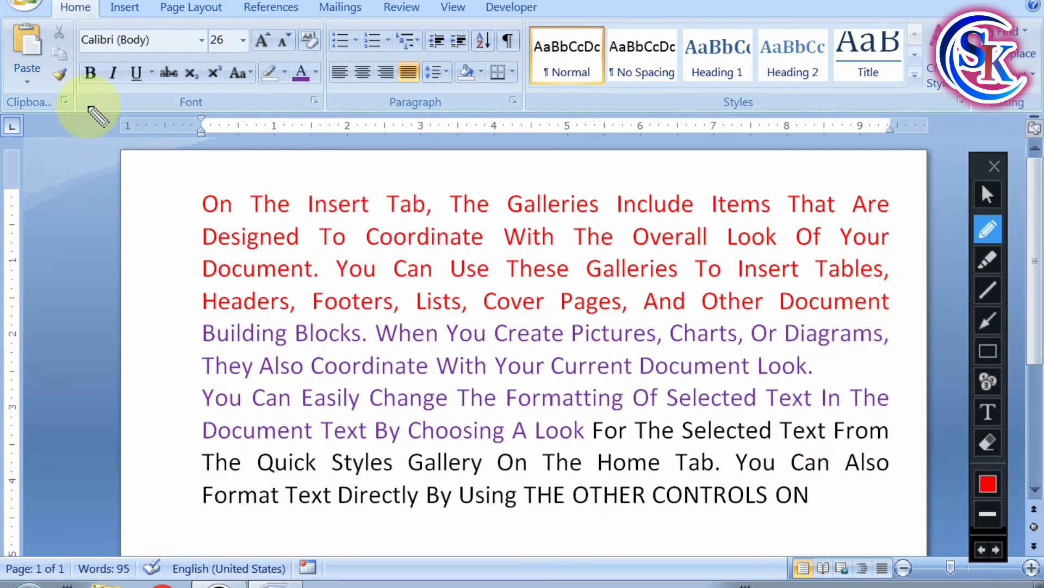
mouse_move(302, 79)
mouse_down()
mouse_move(313, 121)
mouse_move(328, 86)
mouse_up()
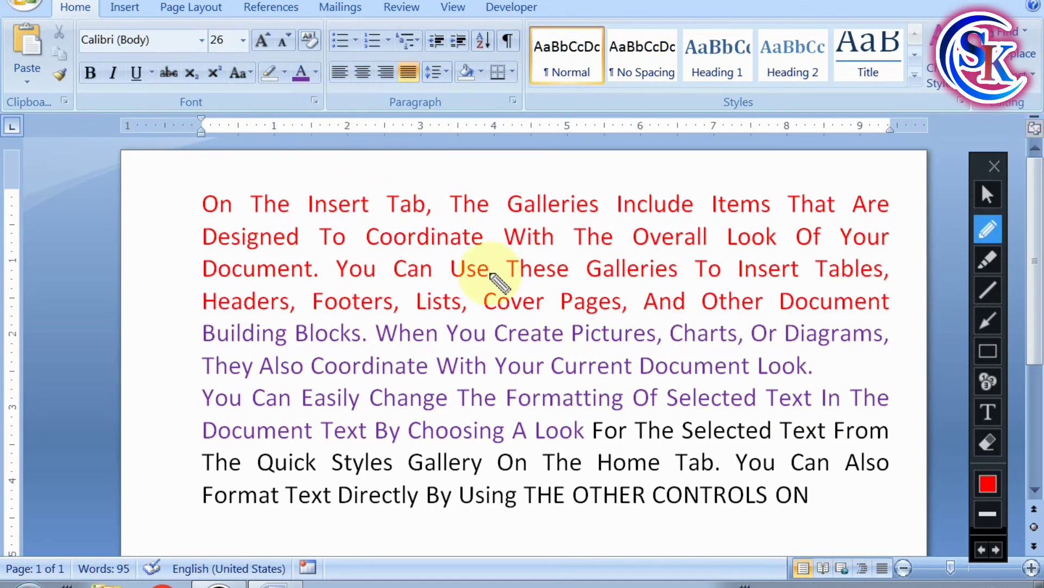
click(988, 194)
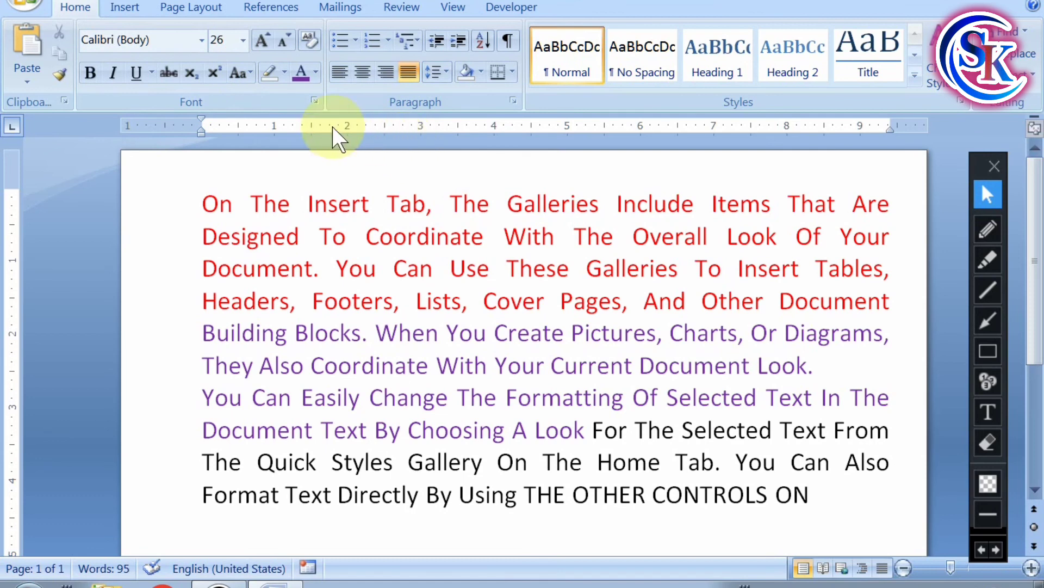
click(314, 100)
mouse_move(266, 3)
mouse_down()
mouse_move(404, 115)
mouse_move(540, 120)
mouse_up()
click(988, 228)
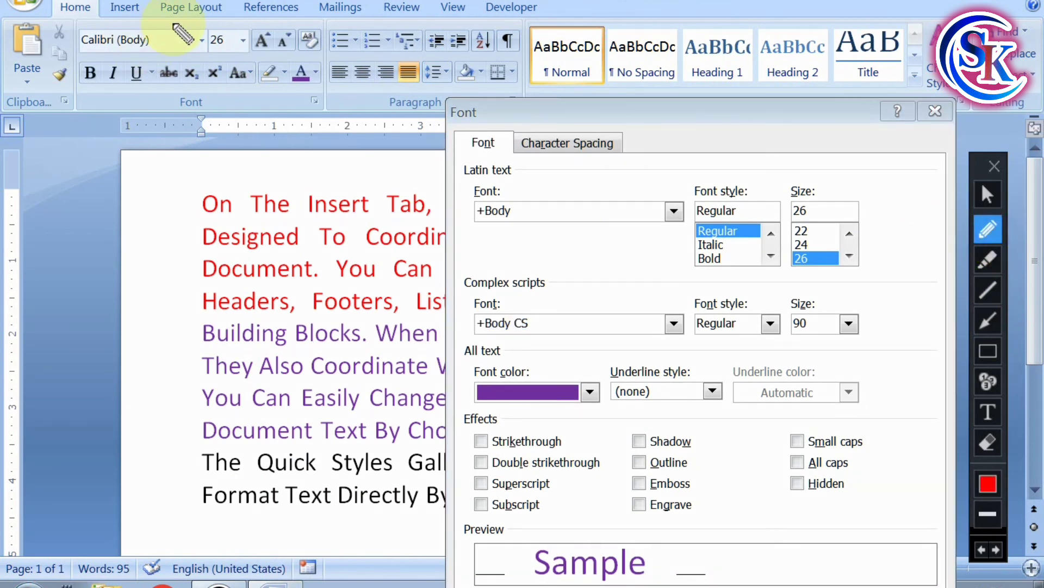
mouse_move(175, 16)
mouse_down()
mouse_move(293, 103)
mouse_move(191, 36)
mouse_up()
mouse_move(683, 160)
mouse_down()
mouse_move(814, 231)
mouse_move(594, 185)
mouse_up()
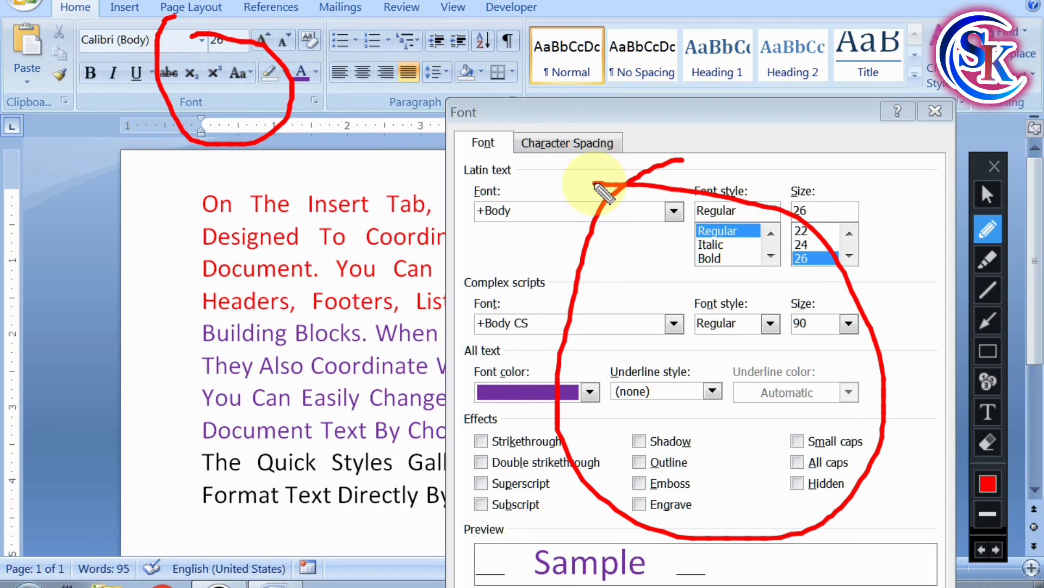
key(ctrl+z)
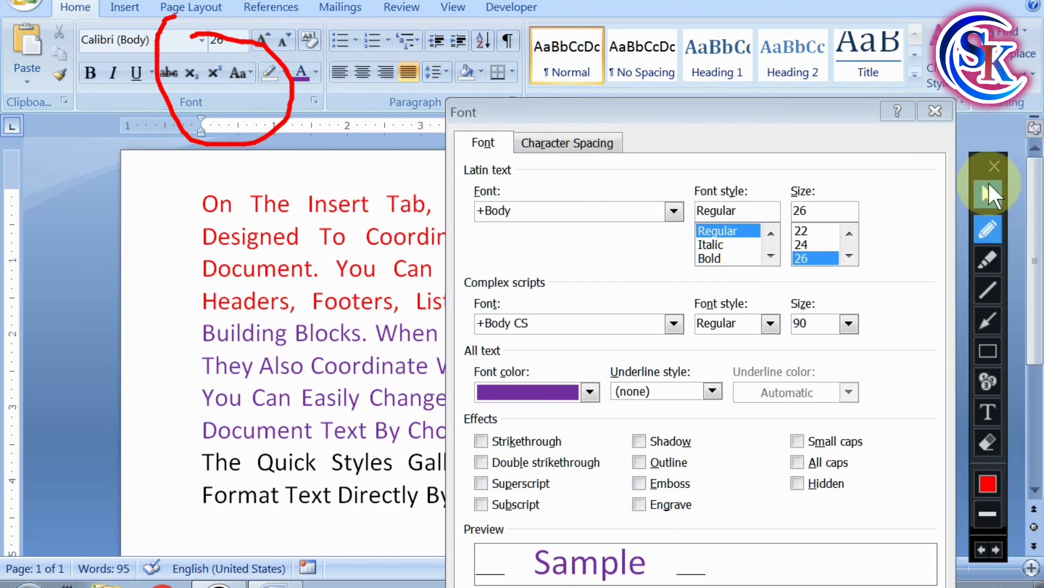
click(988, 194)
drag(789, 101, 641, 25)
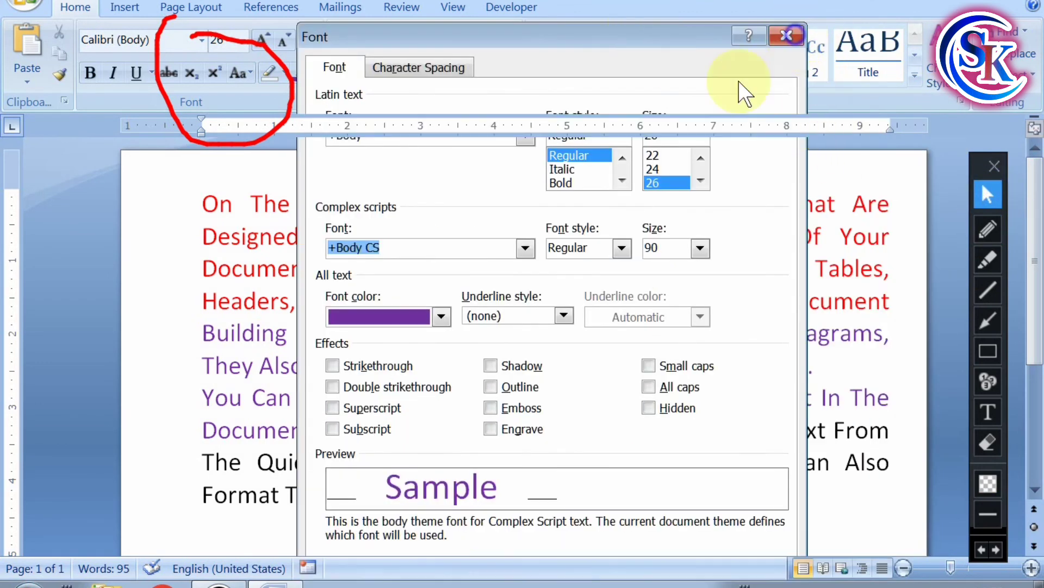
key(Escape)
- In the Font dialog, make the first four lines Bold at size 48
drag(182, 205, 601, 304)
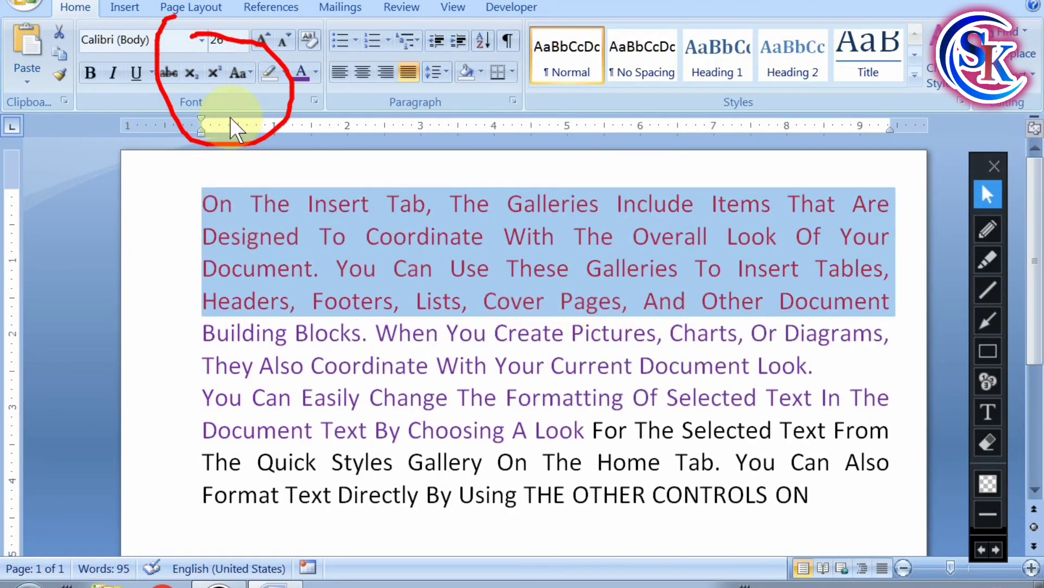
click(315, 100)
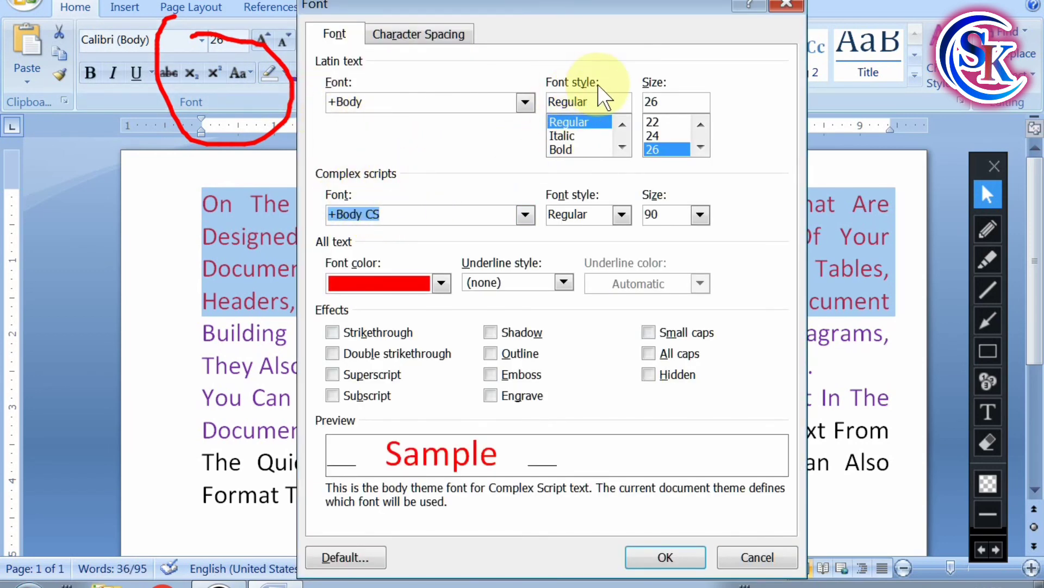
click(571, 149)
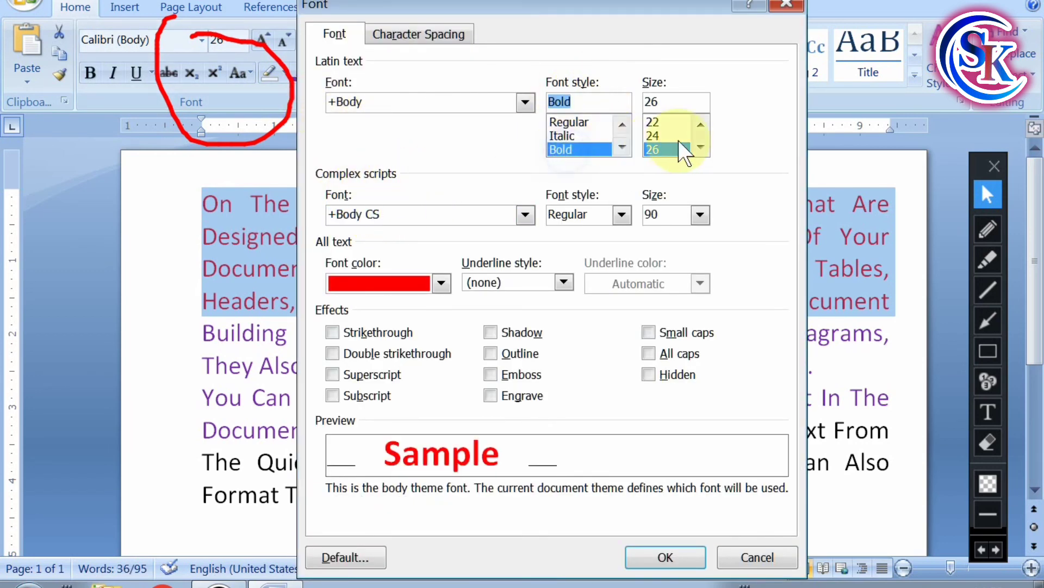
click(700, 147)
click(701, 147)
click(653, 149)
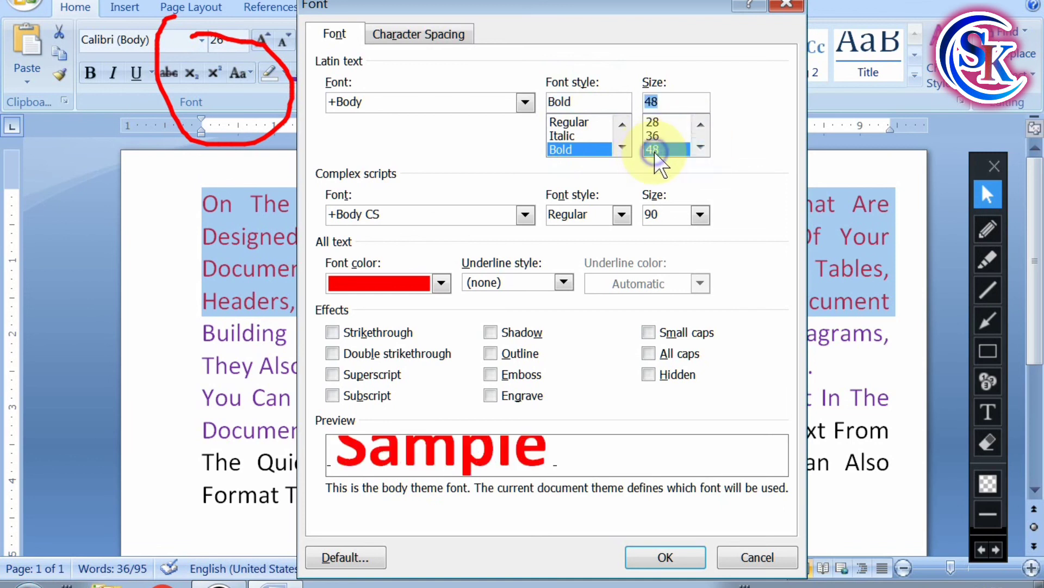
- Give them yellow font colour with Shadow, Outline and Strikethrough effects, and apply
click(441, 283)
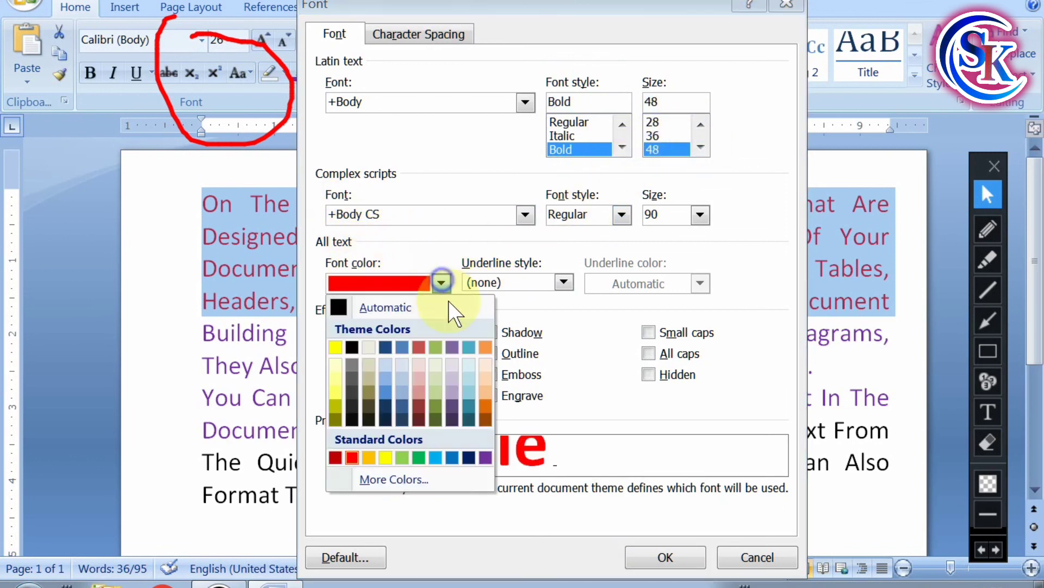
click(335, 347)
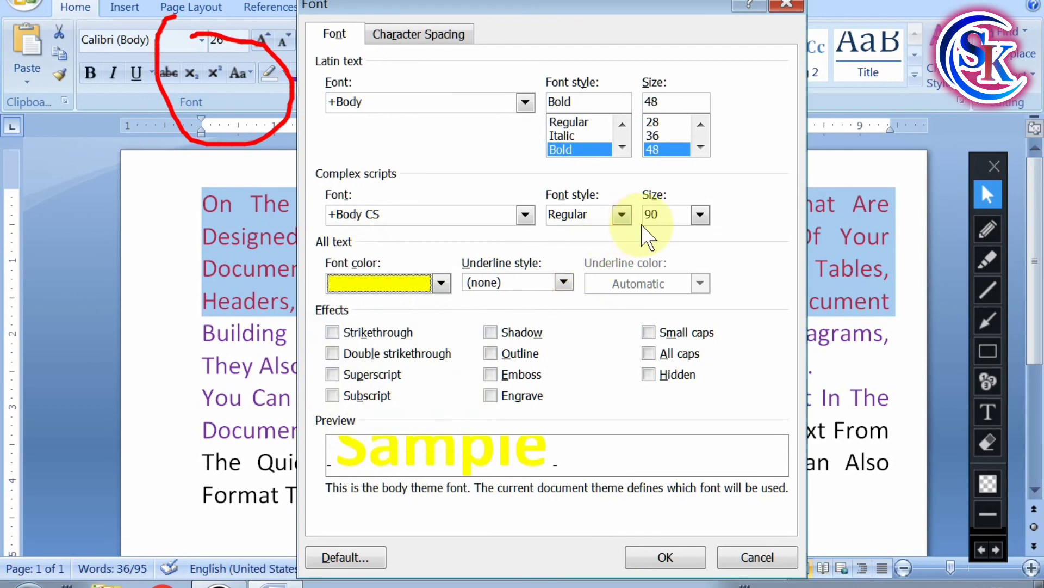
click(490, 332)
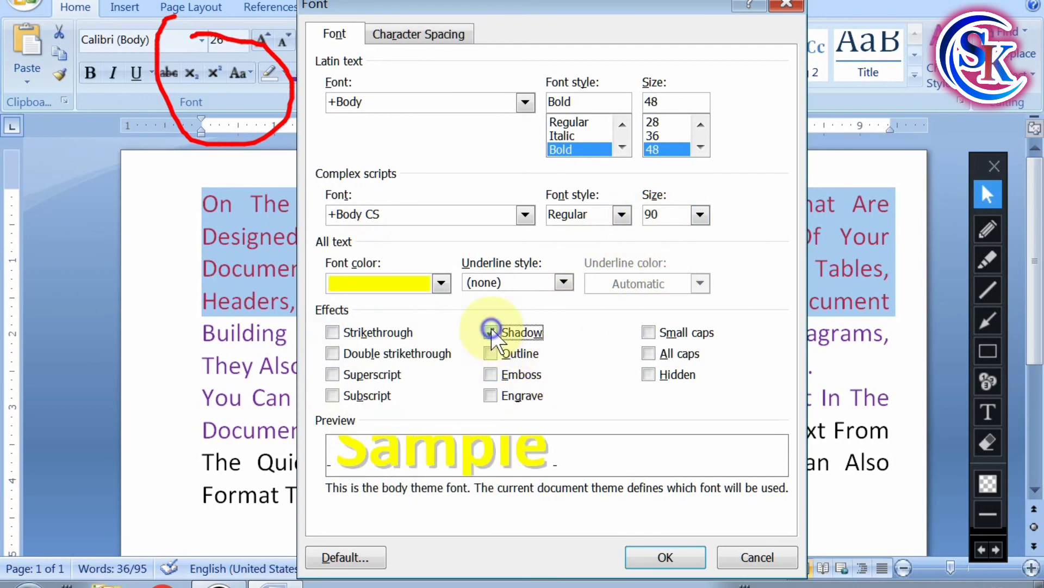
click(491, 353)
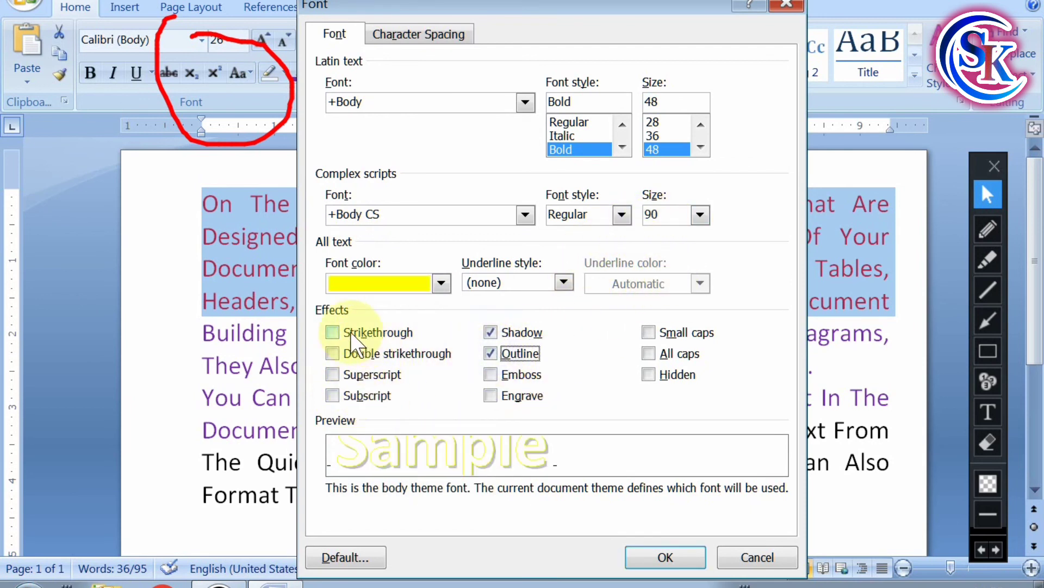
click(331, 332)
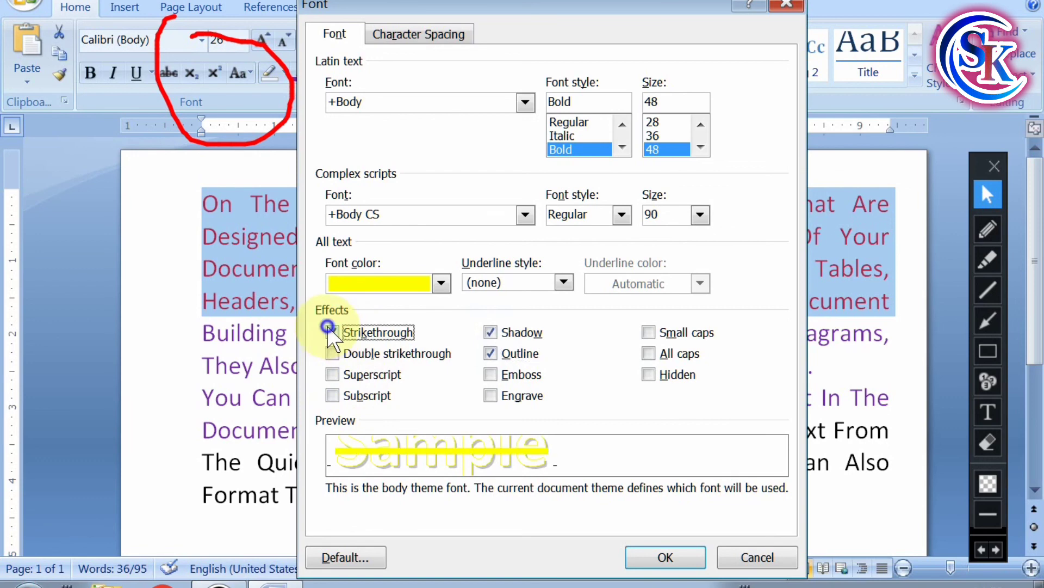
click(647, 551)
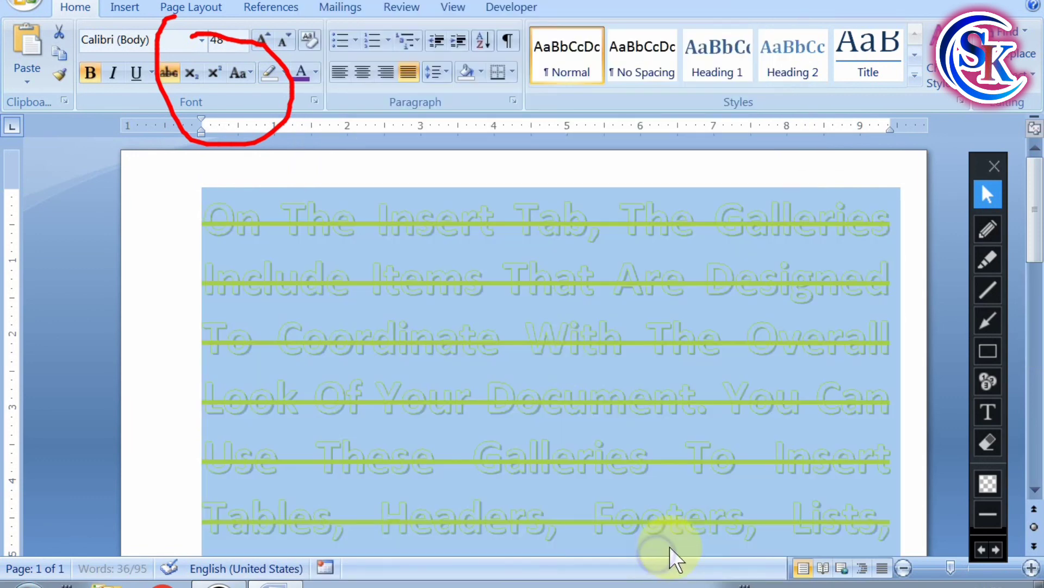
click(552, 327)
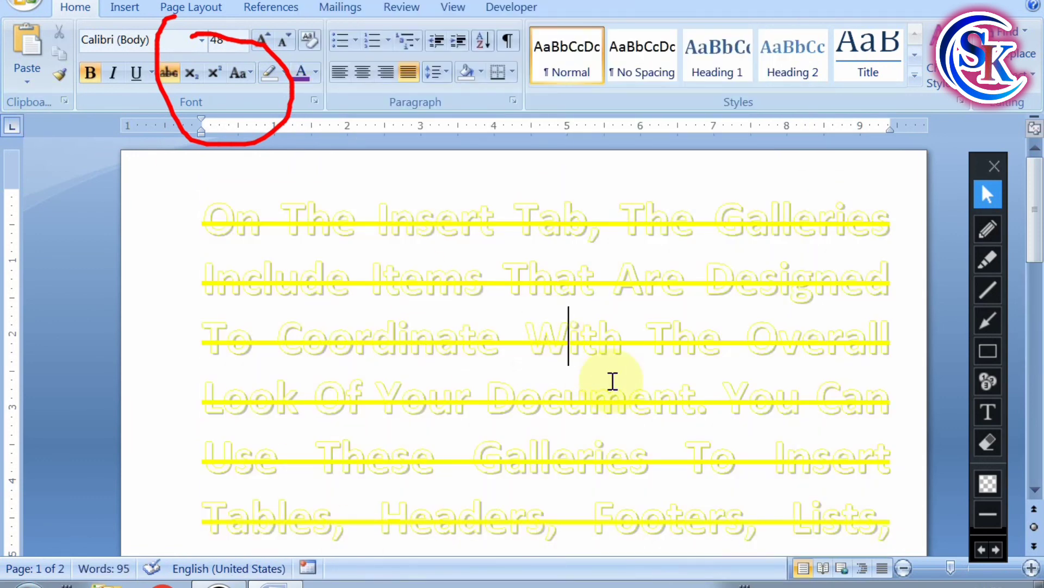
click(313, 99)
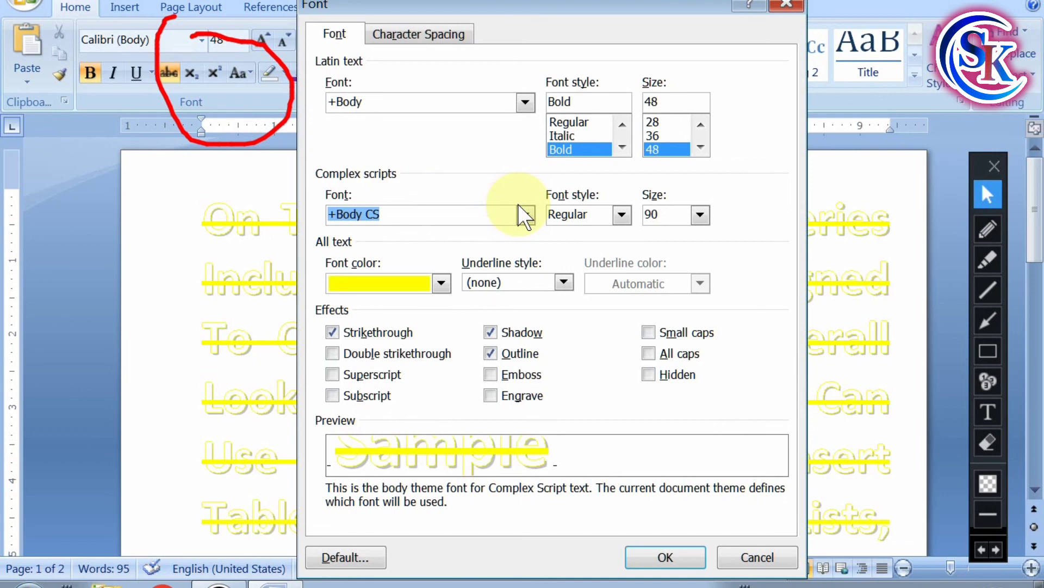
click(787, 5)
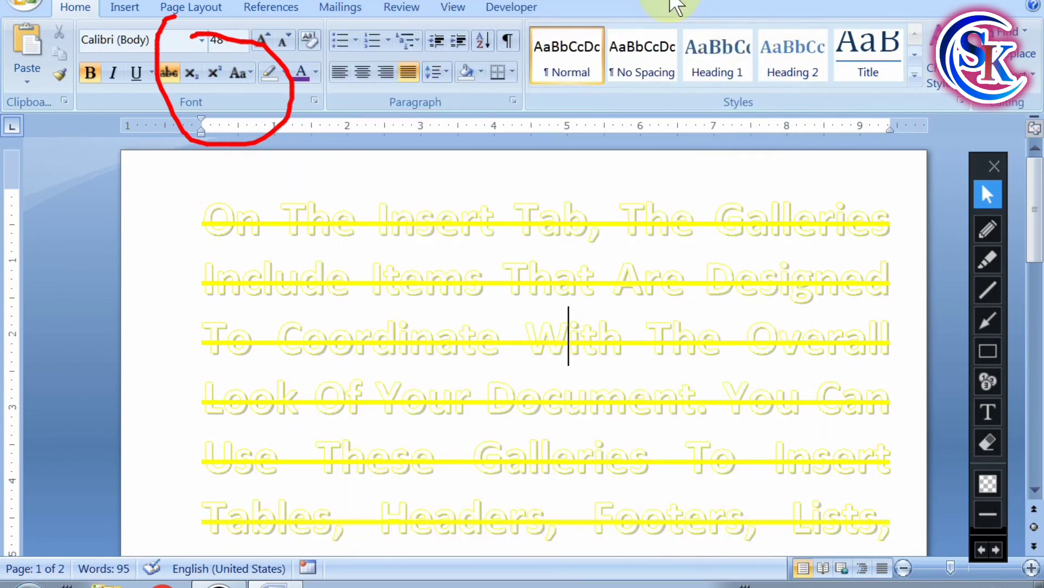